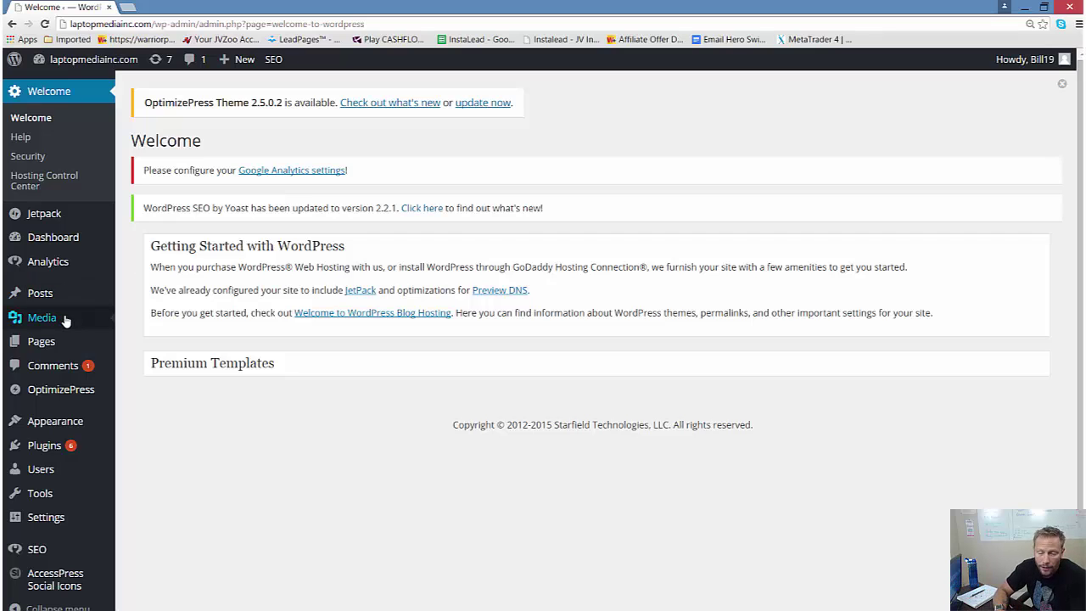
# Check the site's permalink structure in the WordPress settings.
pyautogui.click(48, 404)
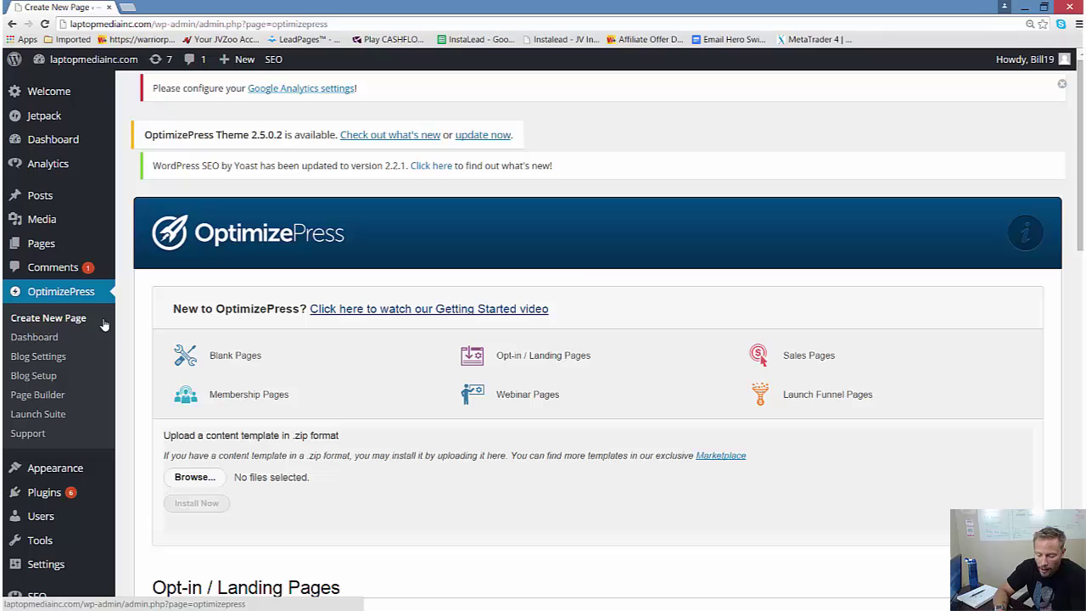
pyautogui.click(55, 567)
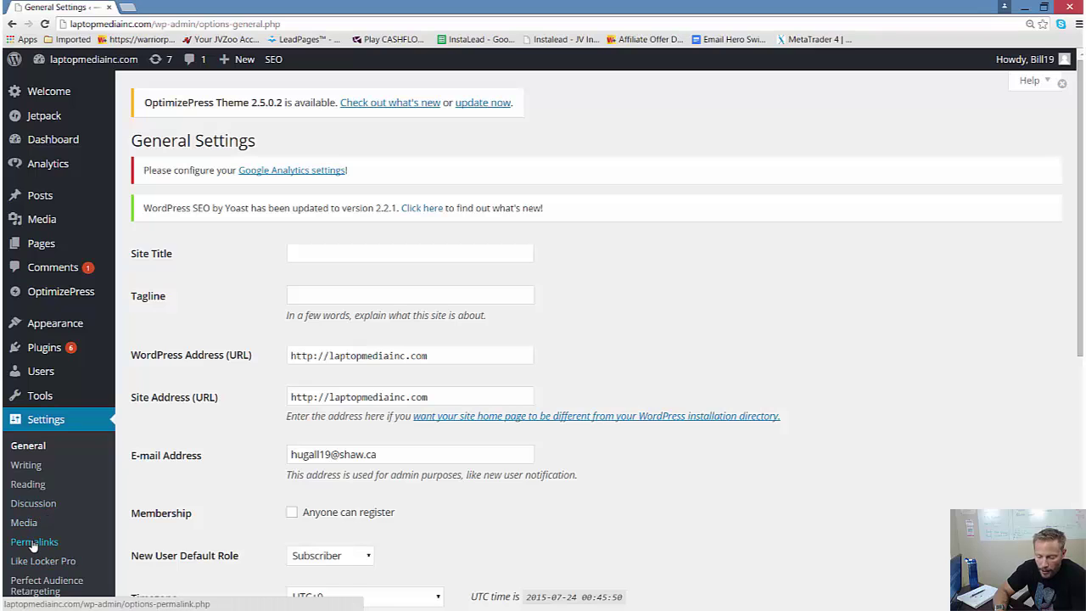
pyautogui.click(33, 543)
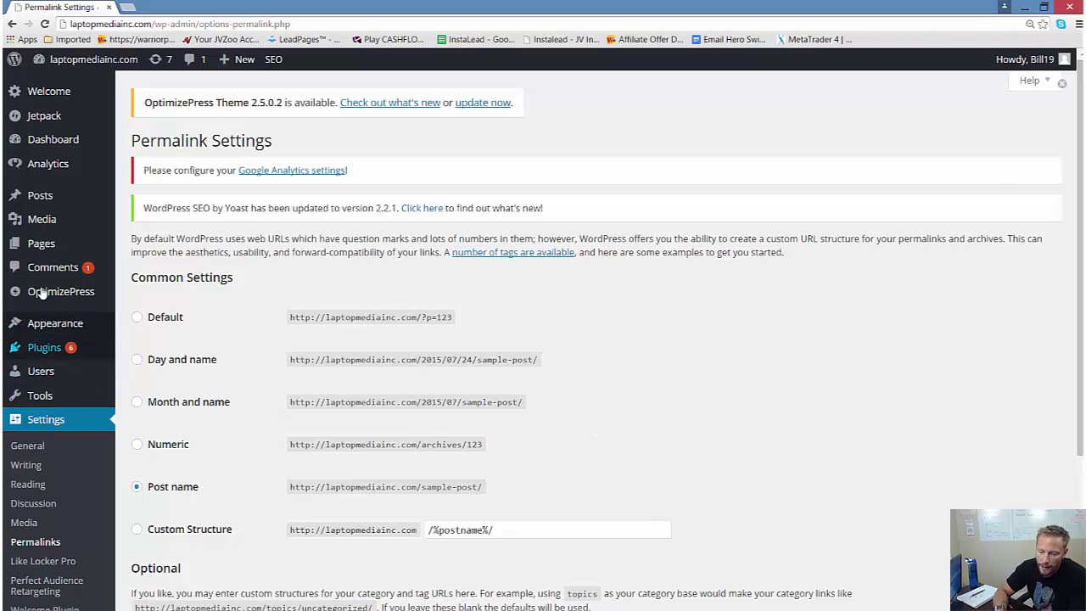
# Start a new OptimizePress page from the Clean Video Landing Page 2 opt-in template.
pyautogui.click(66, 291)
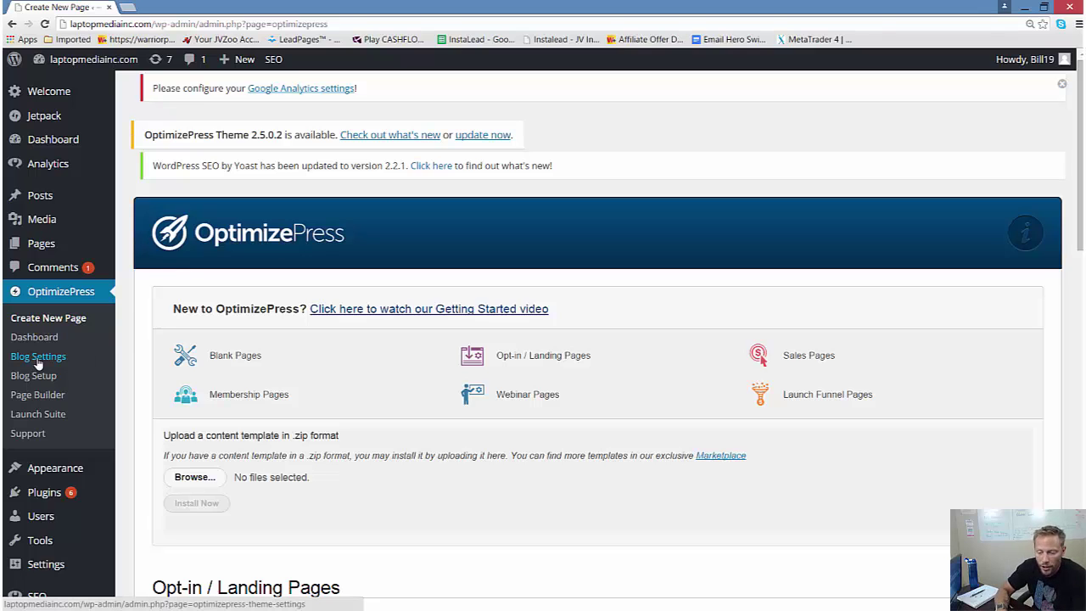
pyautogui.click(49, 319)
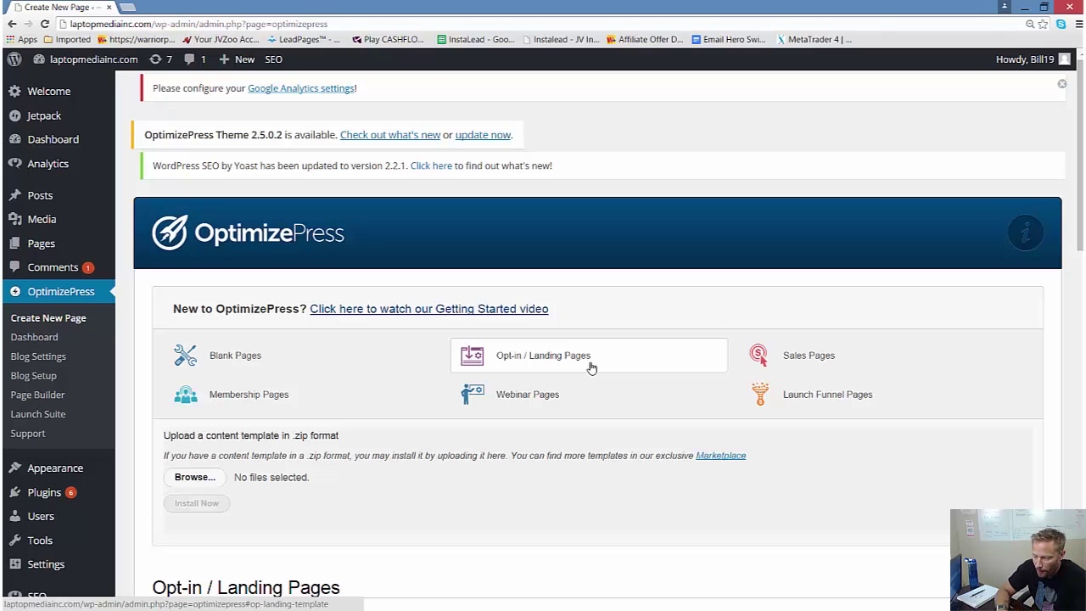
pyautogui.click(243, 357)
pyautogui.scroll(-3, 242, 356)
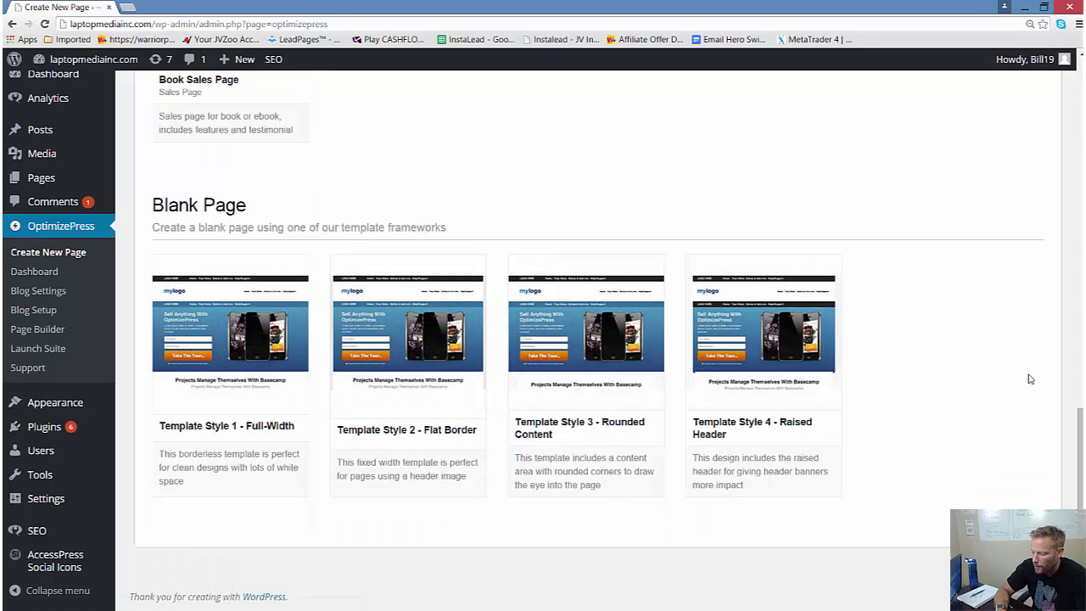
pyautogui.moveTo(1075, 428); pyautogui.dragTo(1076, 222)
pyautogui.scroll(2, 1076, 222)
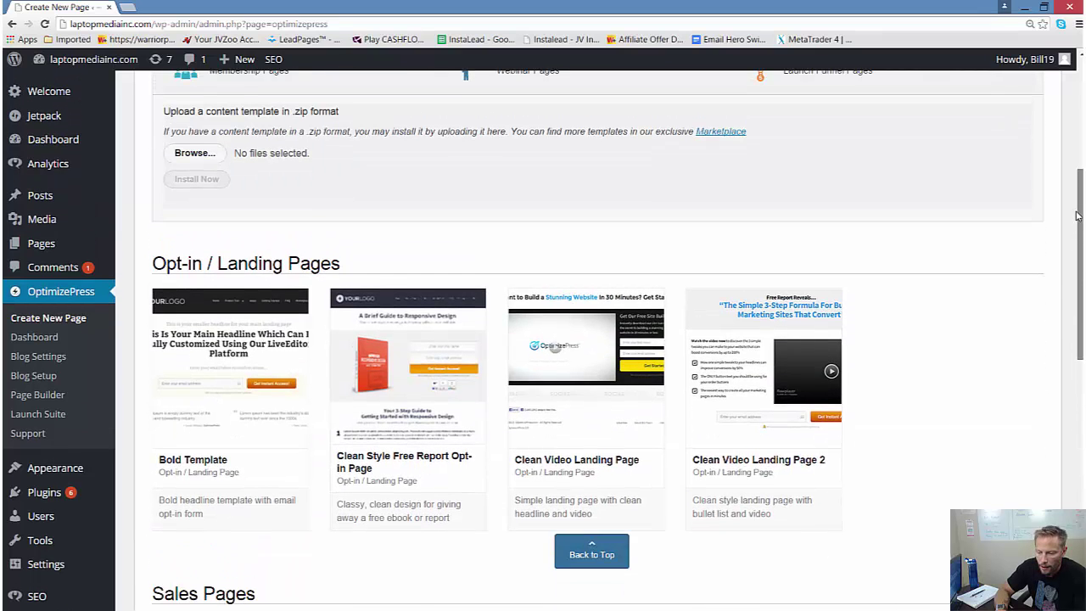
pyautogui.scroll(-3, 1077, 232)
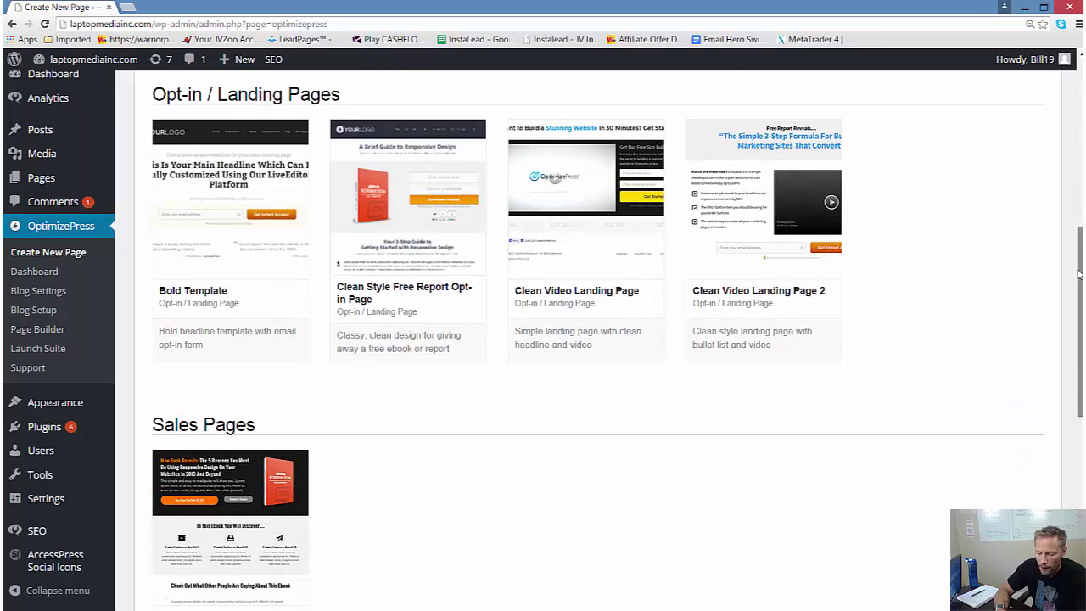
pyautogui.moveTo(802, 260)
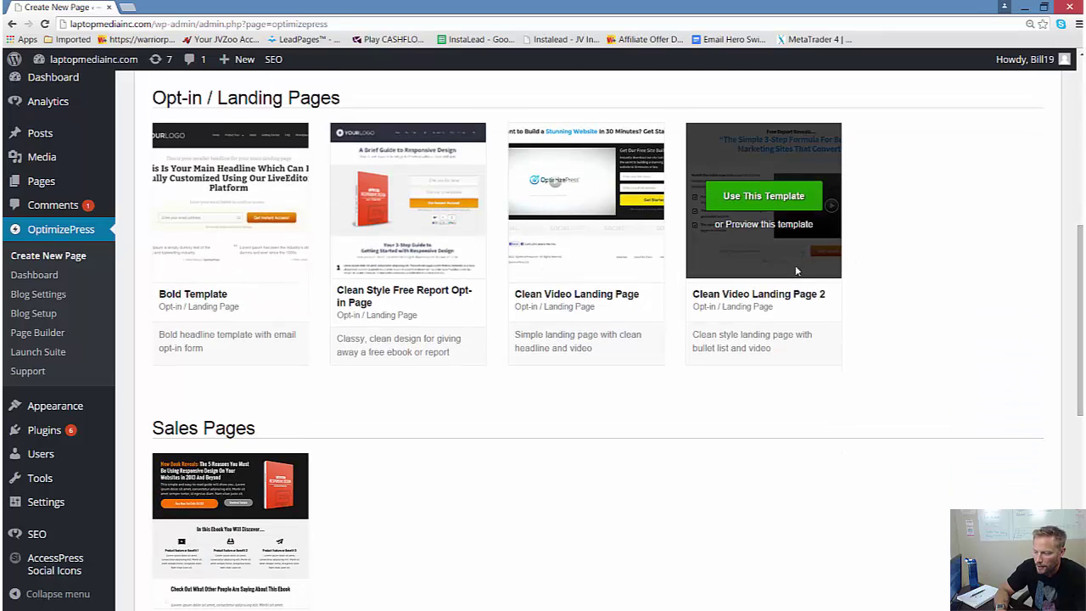
pyautogui.click(750, 195)
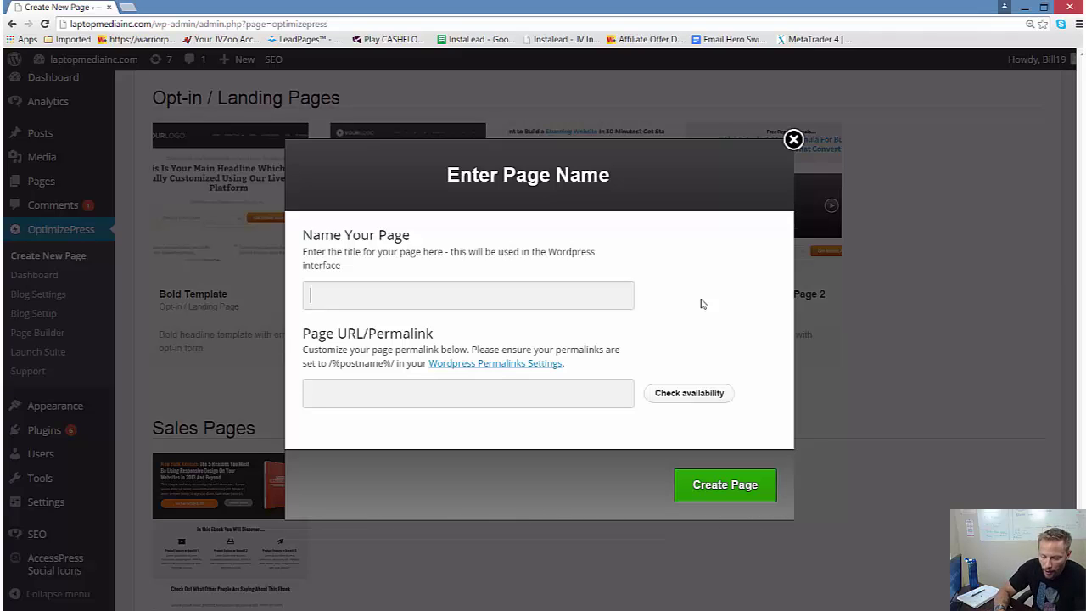
# Name the new page Coolblogpage and create it with the matching permalink coolblogpage.
pyautogui.write('C')
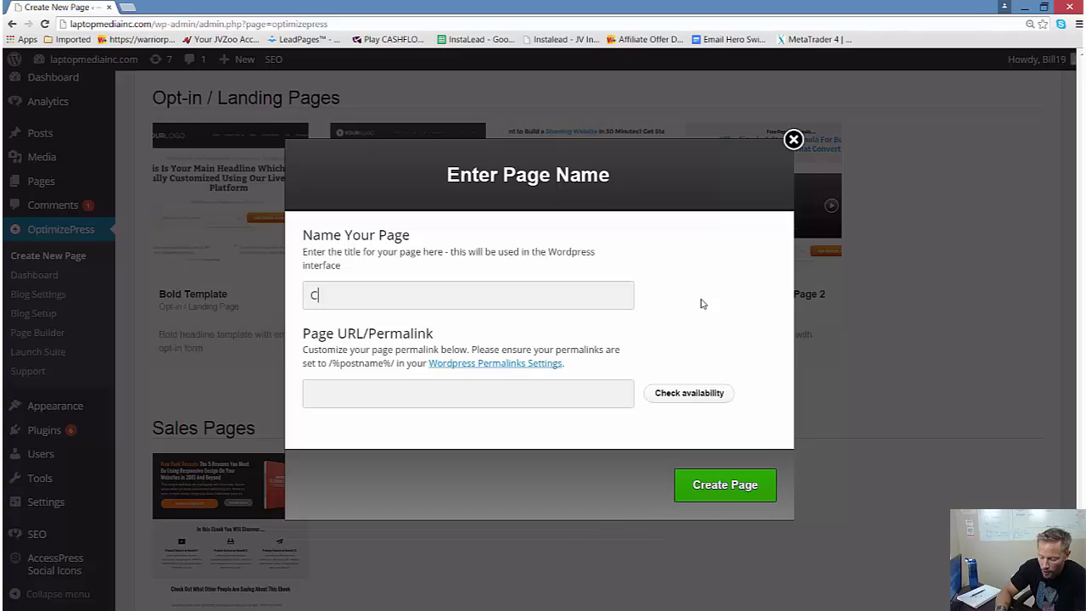
pyautogui.write('oolblo')
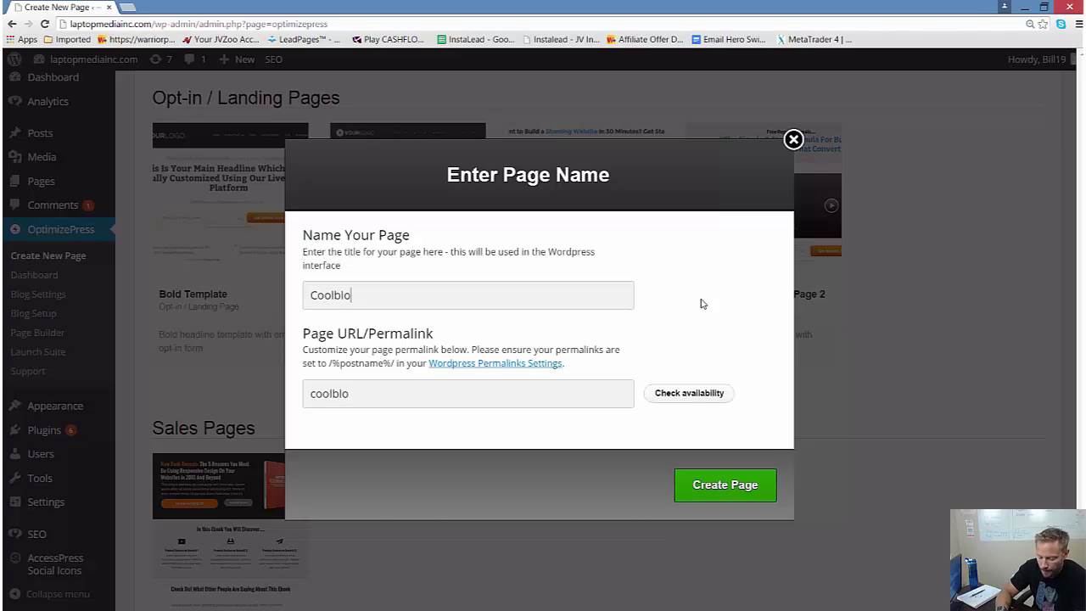
pyautogui.write('gpage')
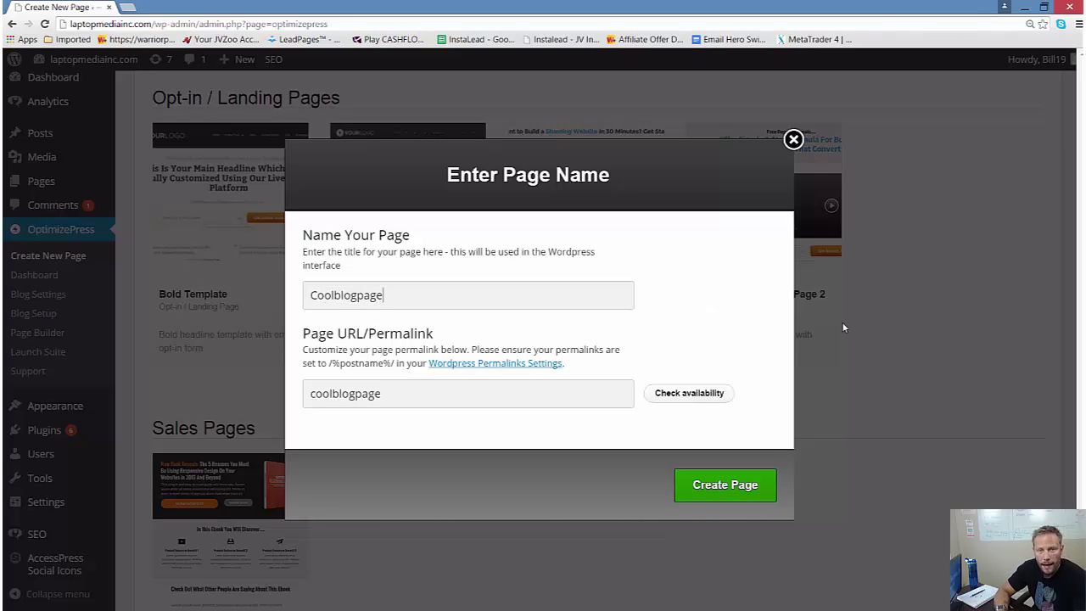
pyautogui.click(731, 487)
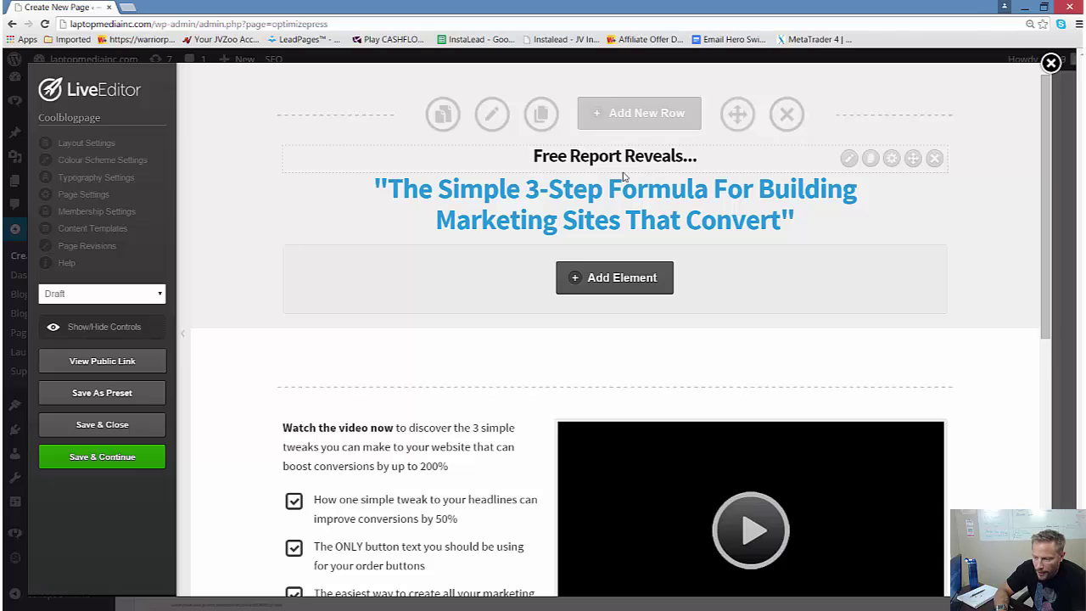
# In the "Free Report Reveals..." headline, replace the word "Report" with "Lose 10lbs in three days".
pyautogui.click(850, 160)
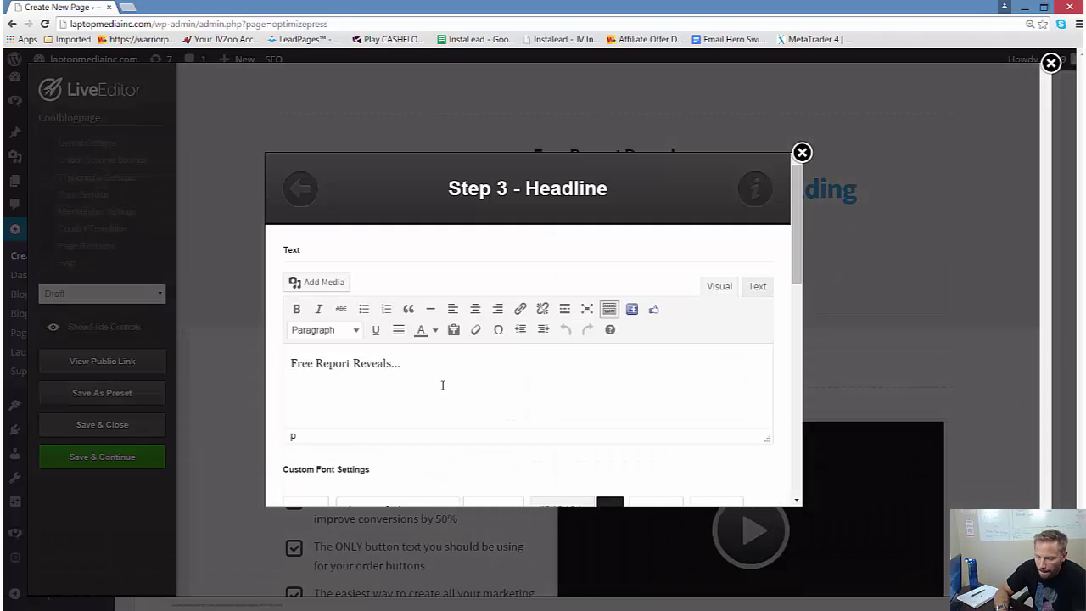
pyautogui.click(349, 363)
pyautogui.press('BackSpace')
pyautogui.press('BackSpace')
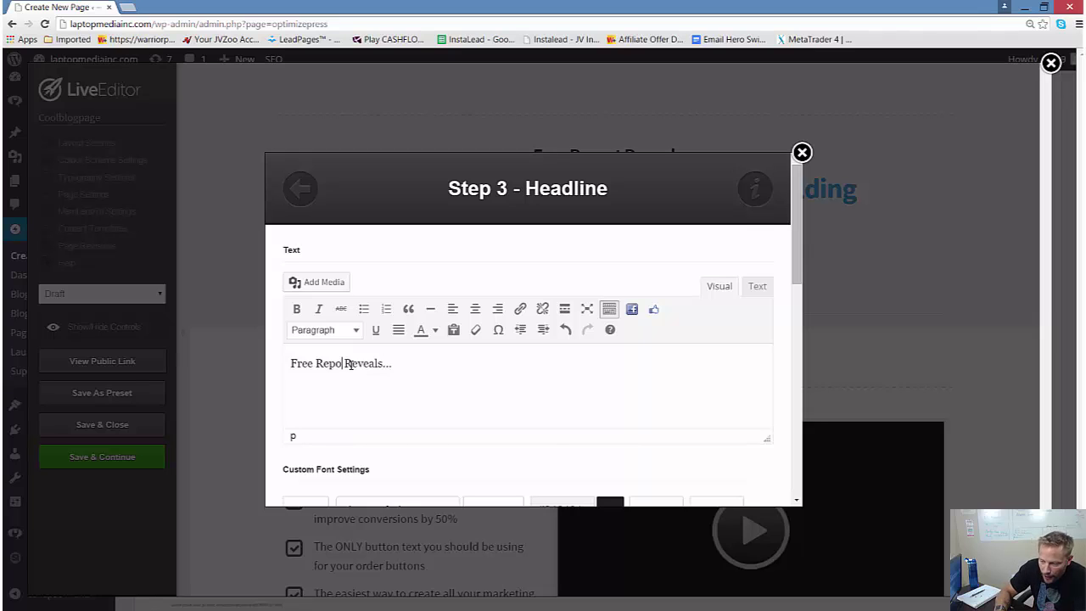
pyautogui.press('BackSpace')
pyautogui.press('BackSpace')
pyautogui.press('BackSpace')
pyautogui.press('BackSpace')
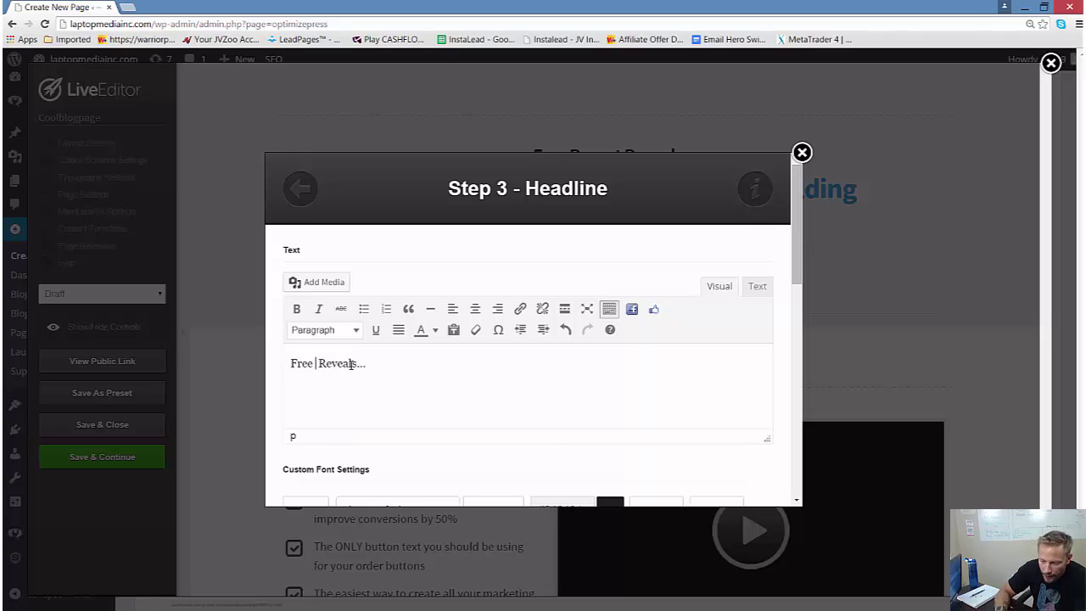
pyautogui.write('Los')
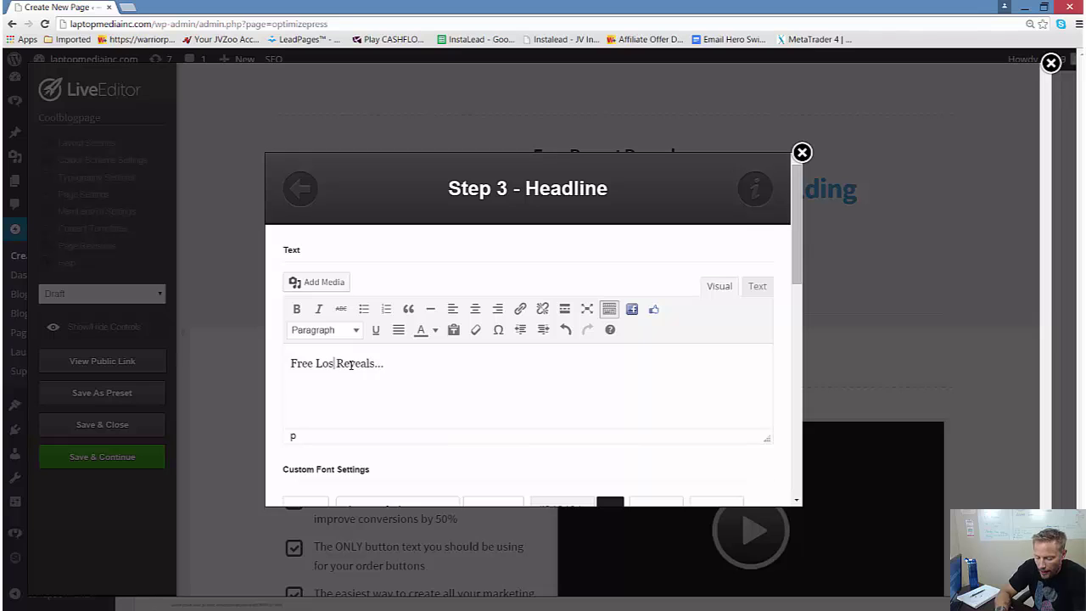
pyautogui.write('e')
pyautogui.write(' 10')
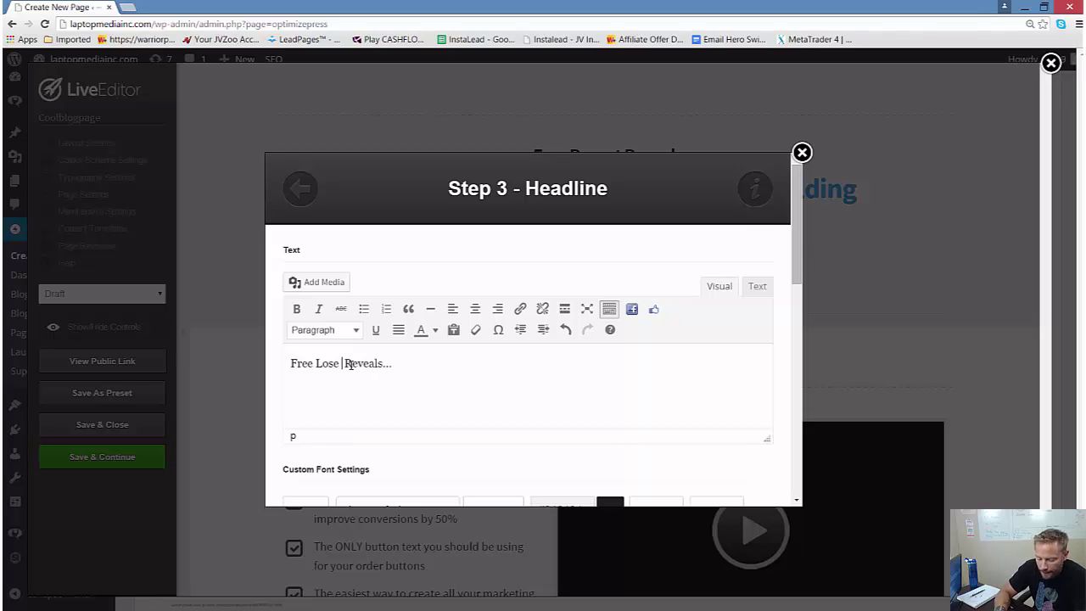
pyautogui.write('lbs ')
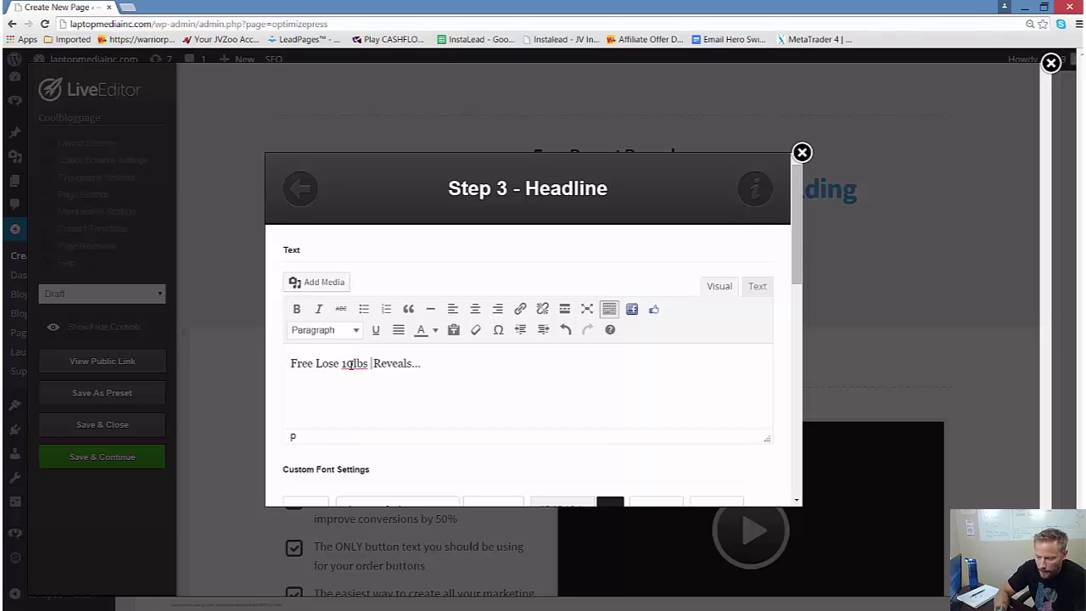
pyautogui.write('in thr')
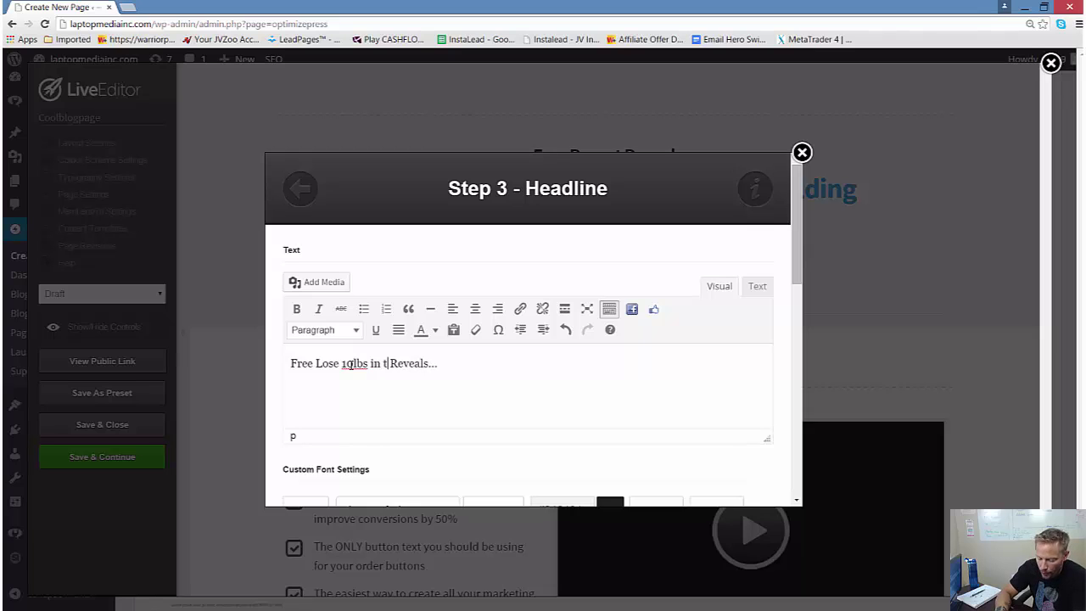
pyautogui.write('ee day')
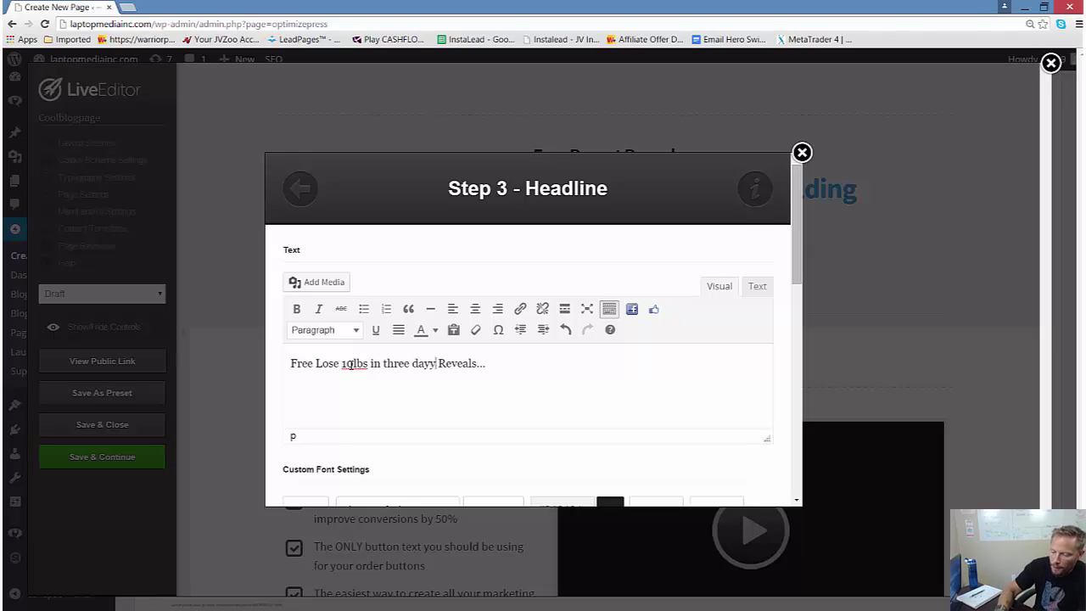
pyautogui.write('s')
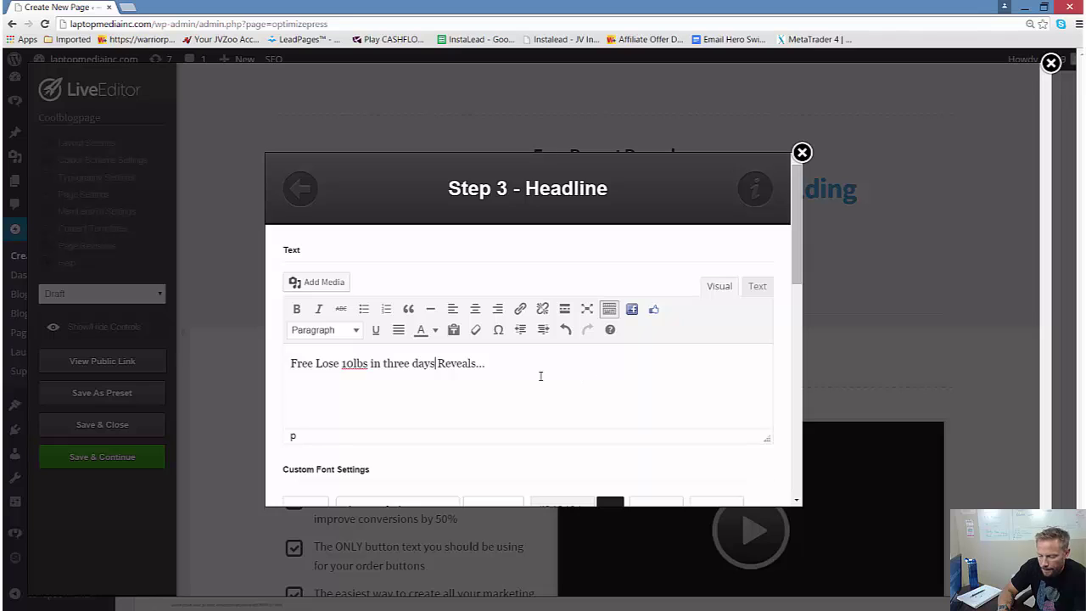
# Replace "Reveals..." at the headline's end with "video guide." and apply the edited headline to the page.
pyautogui.moveTo(482, 365); pyautogui.dragTo(442, 365)
pyautogui.press('BackSpace')
pyautogui.press('BackSpace')
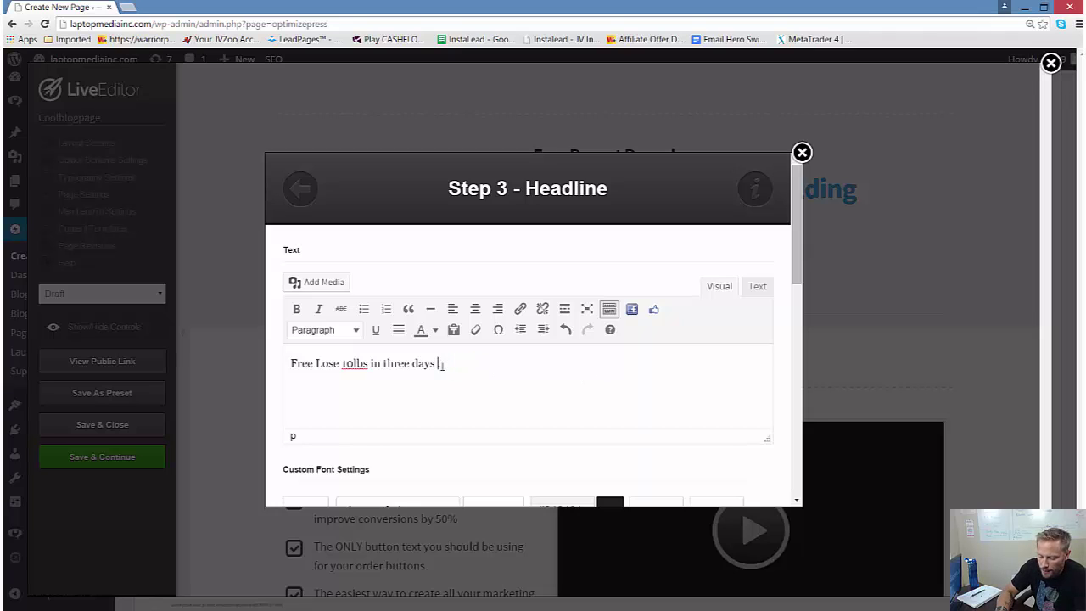
pyautogui.write('video ')
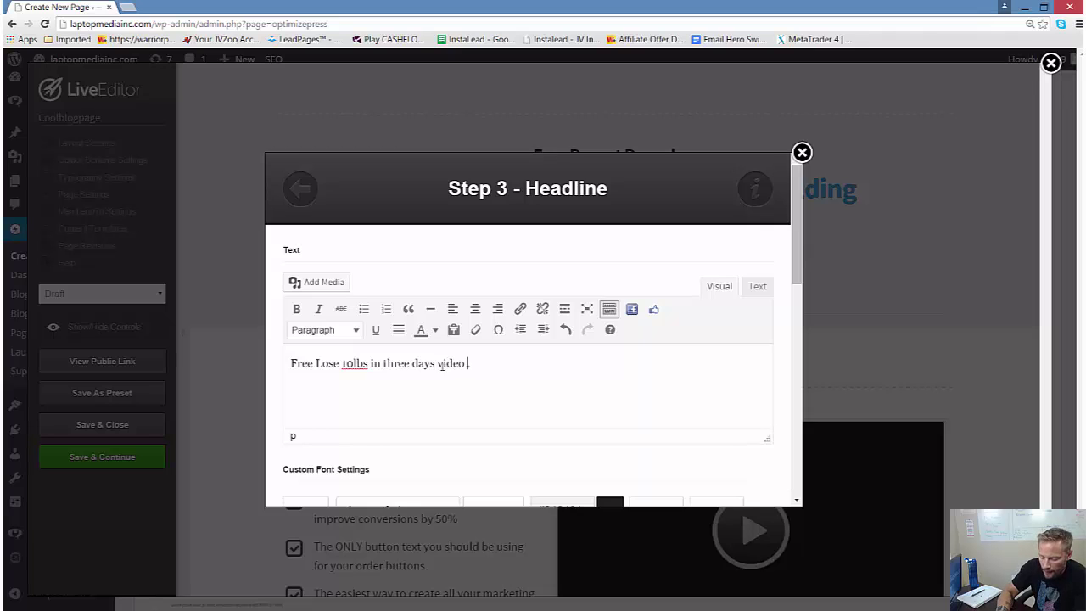
pyautogui.write('guide.')
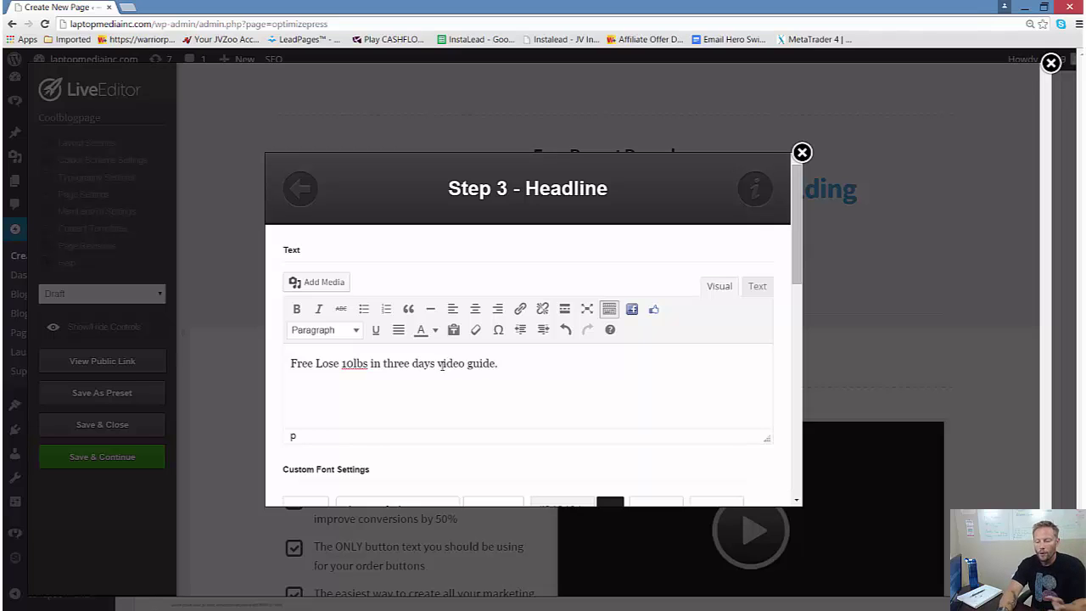
pyautogui.moveTo(795, 282); pyautogui.dragTo(787, 501)
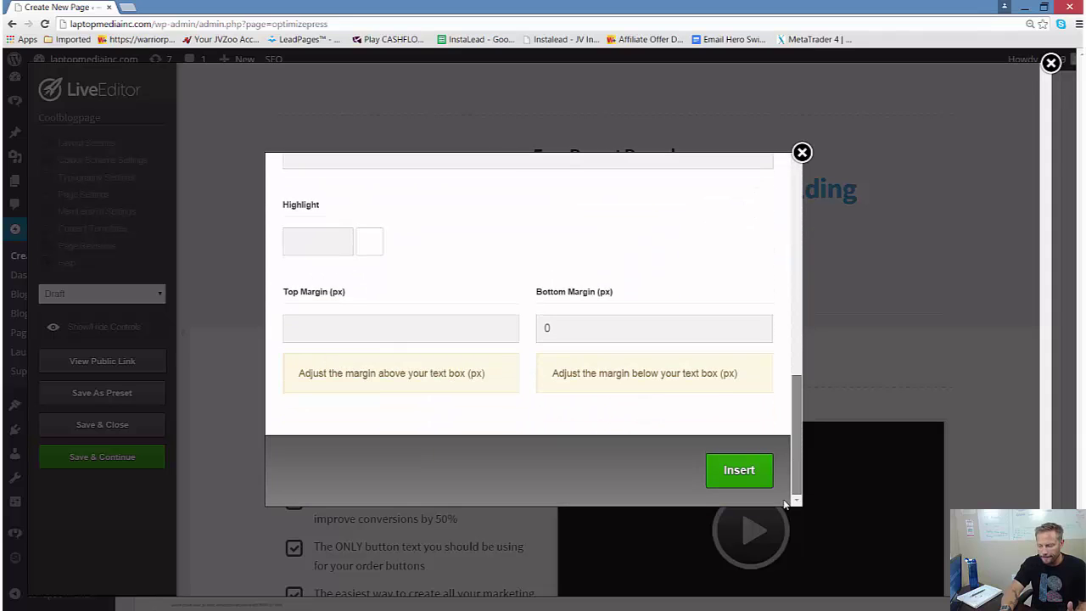
pyautogui.click(742, 476)
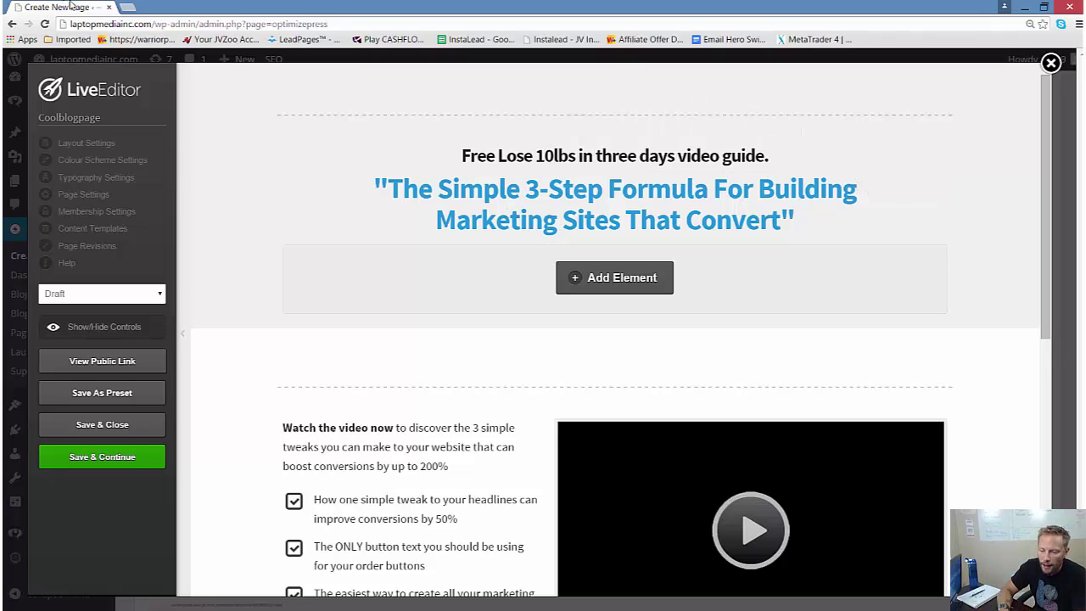
# Search Google for "free weight loss meal plan" in a separate tab and view EatingWell's weight-loss and diet plans page before closing it.
pyautogui.click(127, 7)
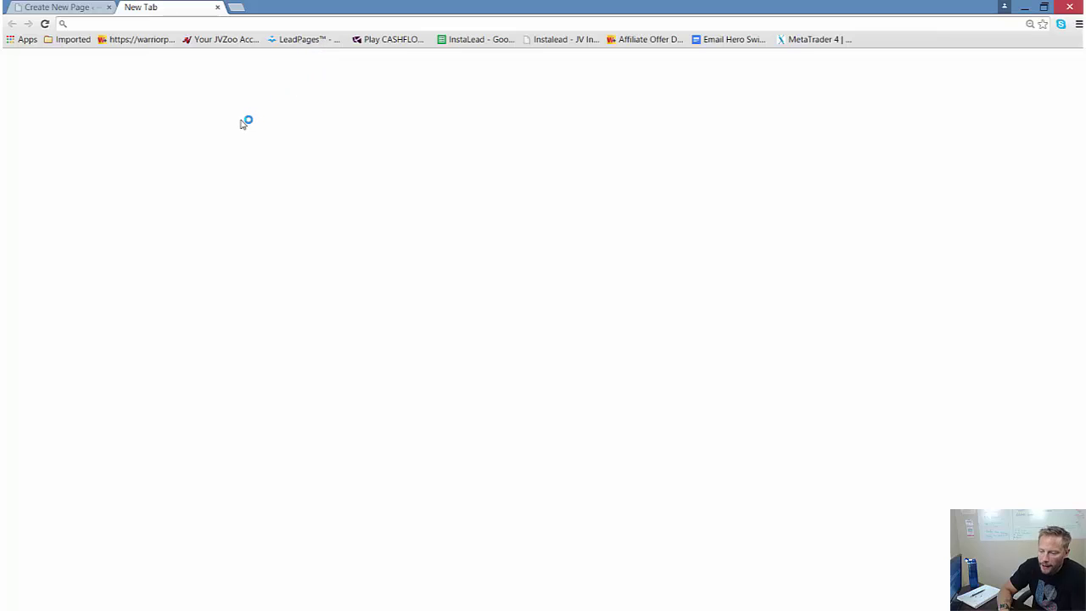
pyautogui.click(405, 262)
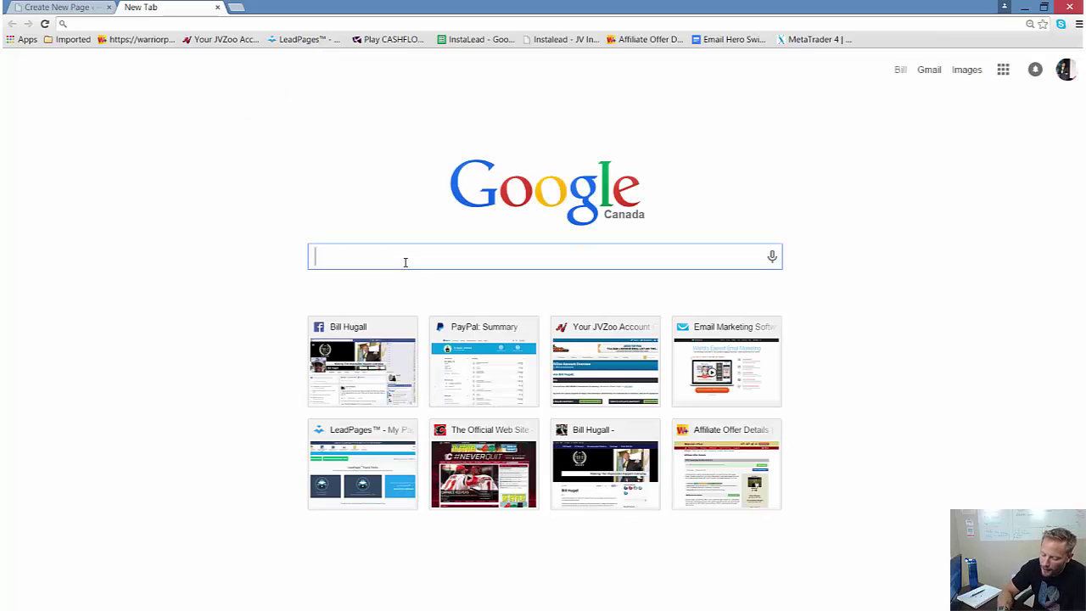
pyautogui.write('Free weightlos')
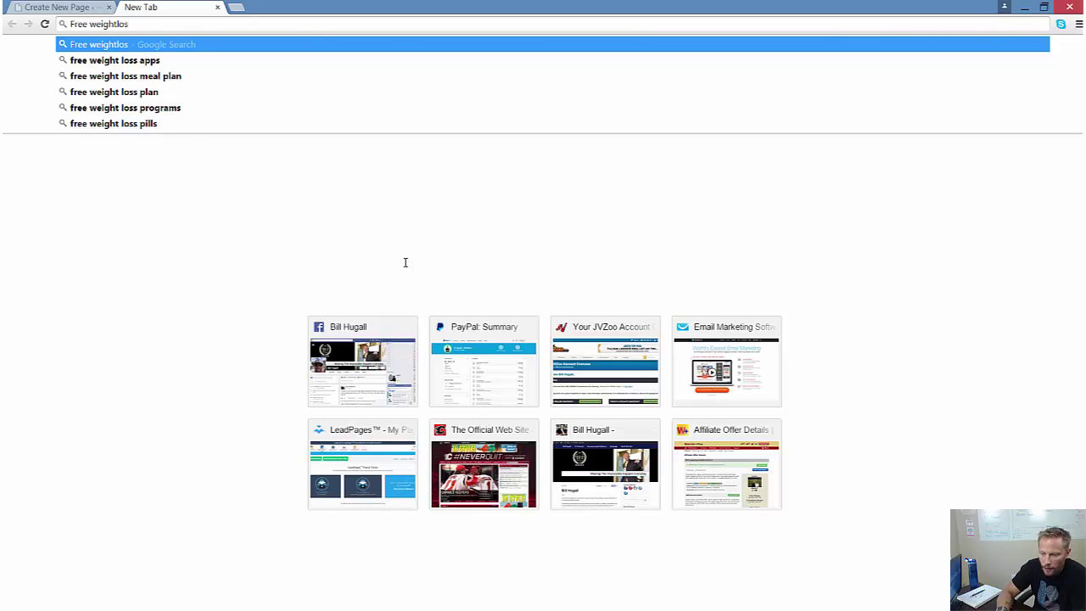
pyautogui.click(165, 82)
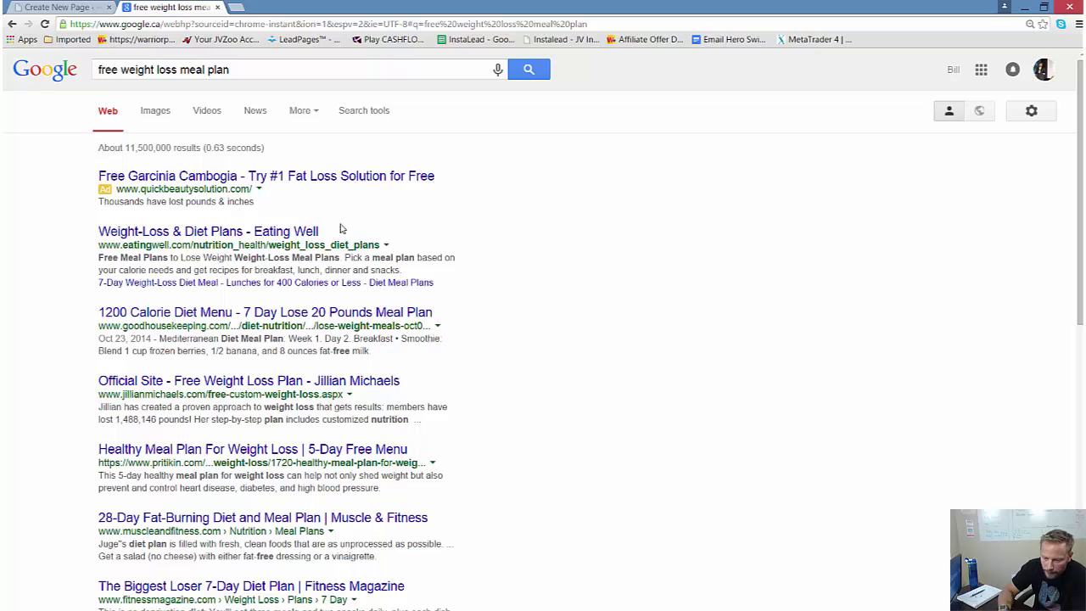
pyautogui.click(223, 233)
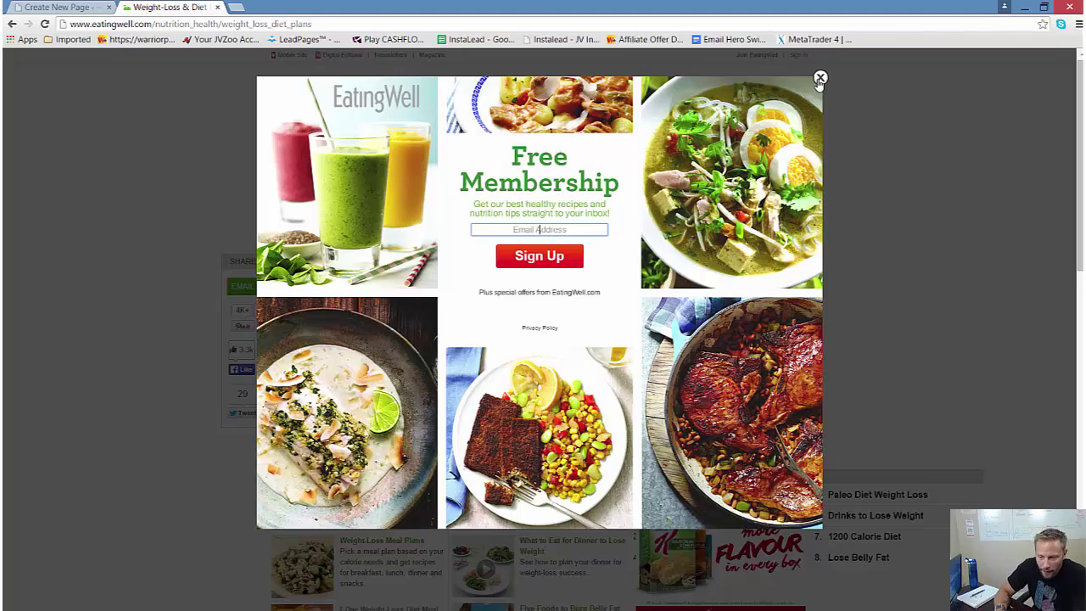
pyautogui.click(819, 79)
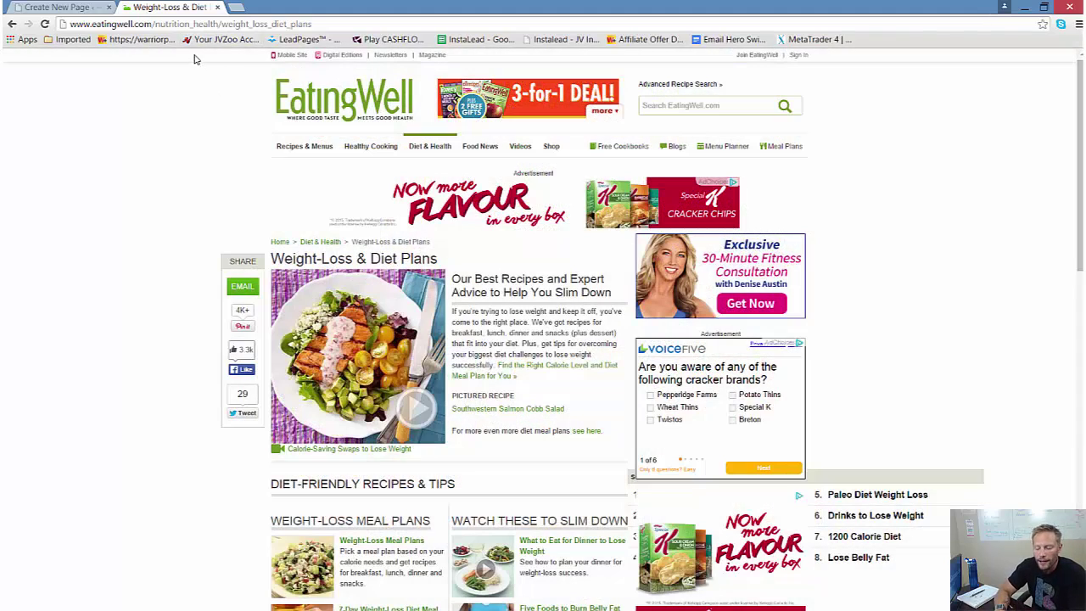
pyautogui.click(217, 8)
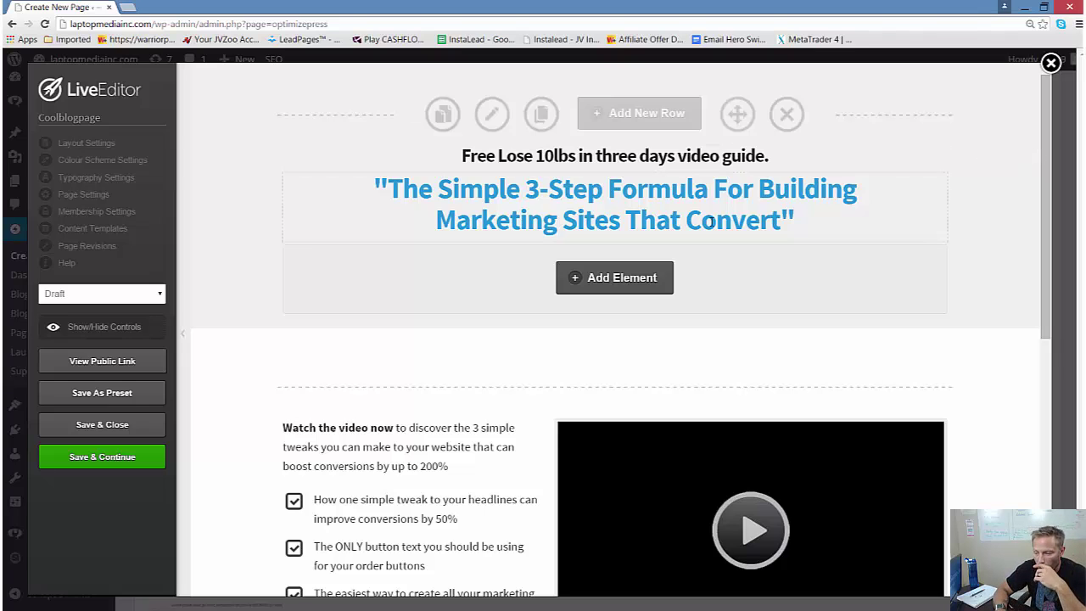
# Add a Video Player element below the blue headline and set its type to Embed Code.
pyautogui.click(615, 279)
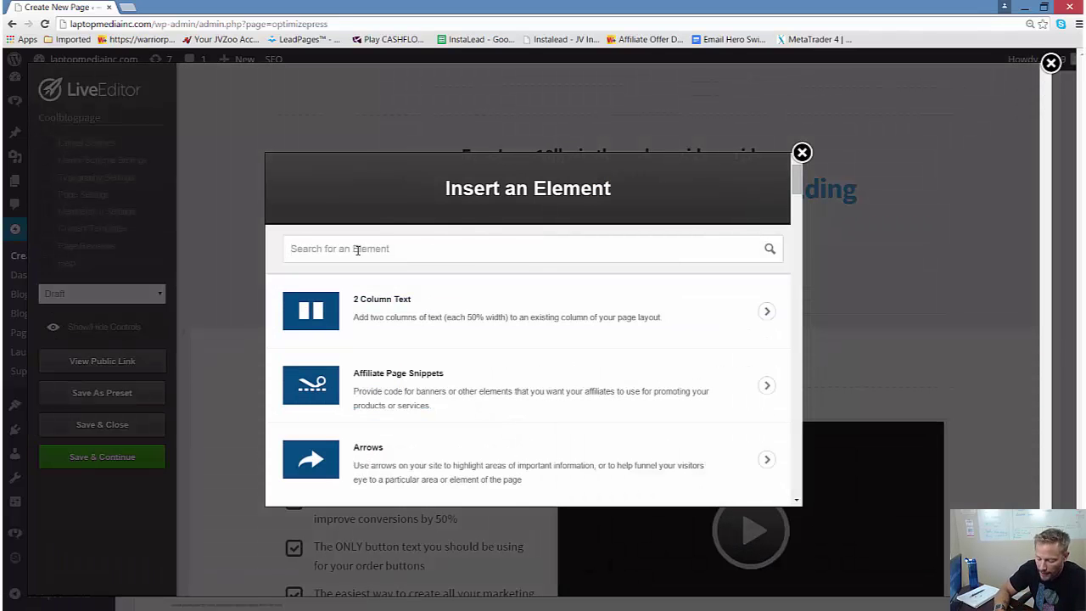
pyautogui.click(357, 248)
pyautogui.write('Video')
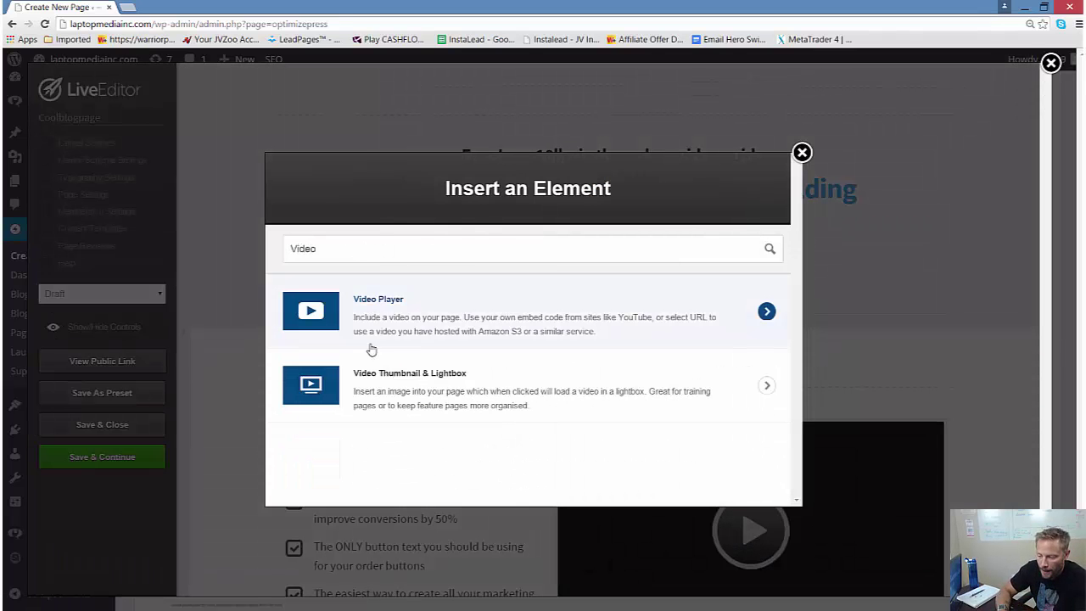
pyautogui.click(378, 302)
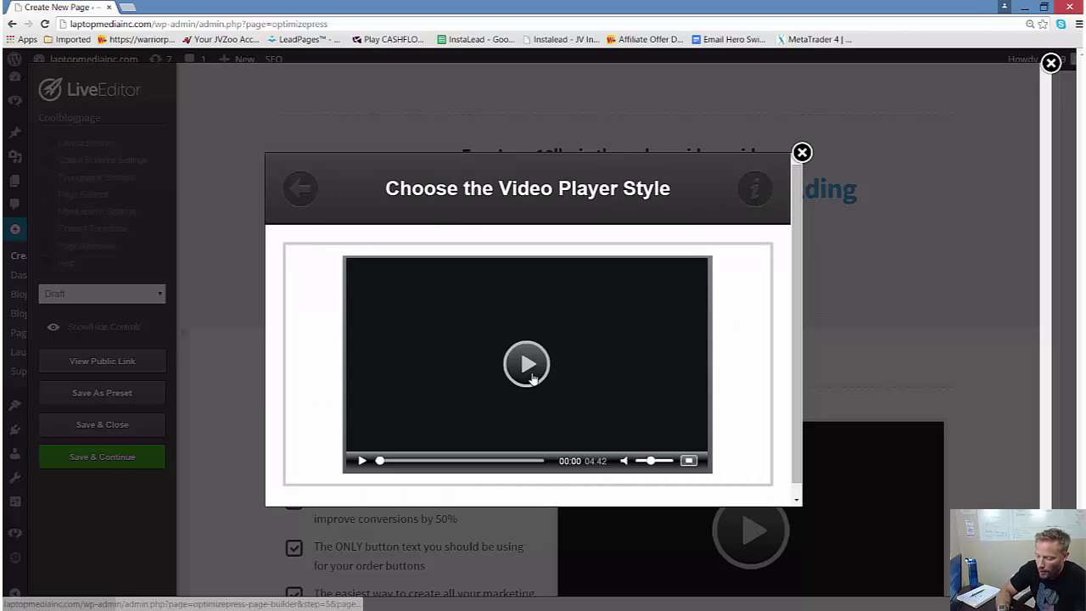
pyautogui.click(528, 377)
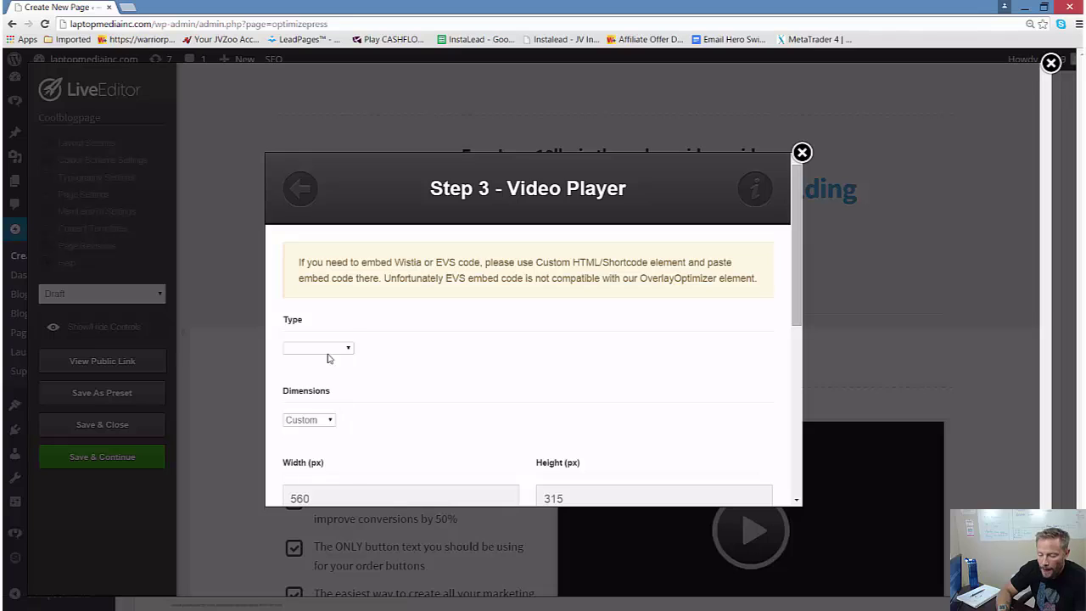
pyautogui.click(347, 348)
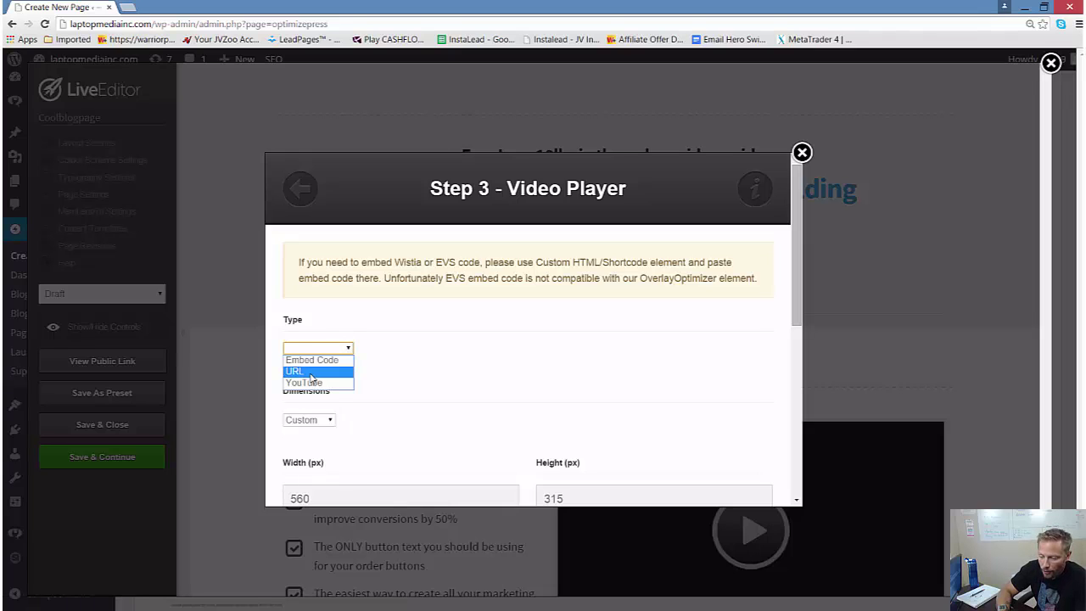
pyautogui.click(312, 371)
pyautogui.click(350, 348)
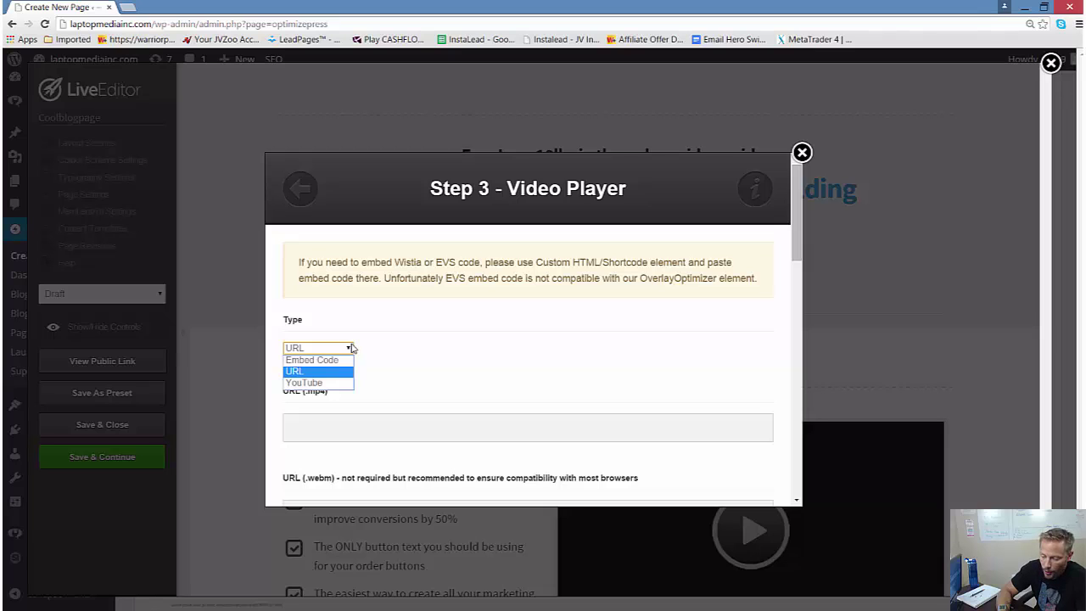
pyautogui.click(340, 362)
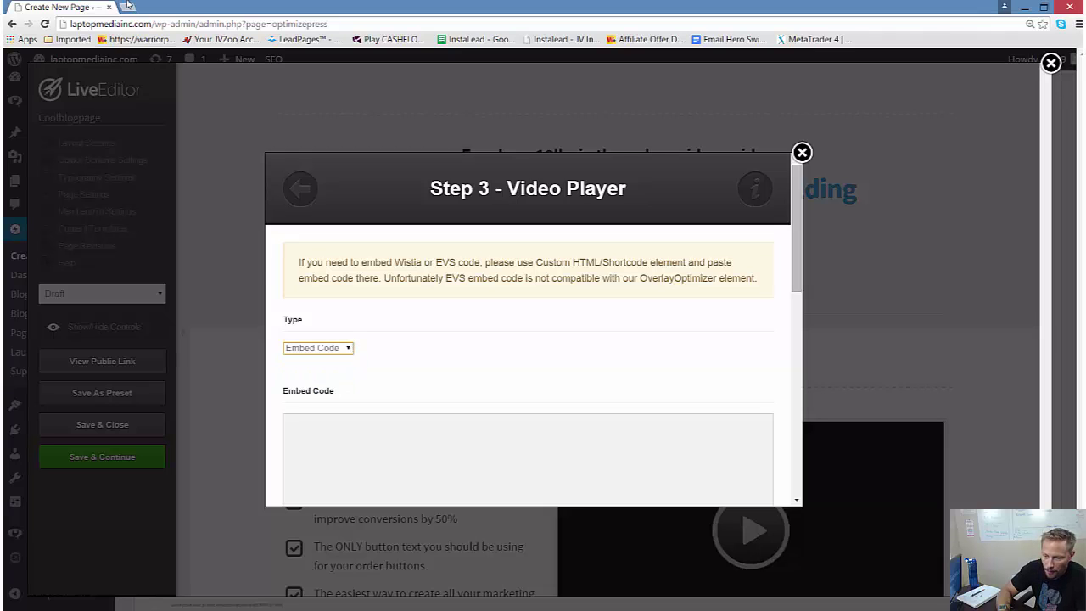
# Open the YouTube video list in a new tab, then play and pause the "Welcome rainmaker" video.
pyautogui.click(125, 7)
pyautogui.write('you')
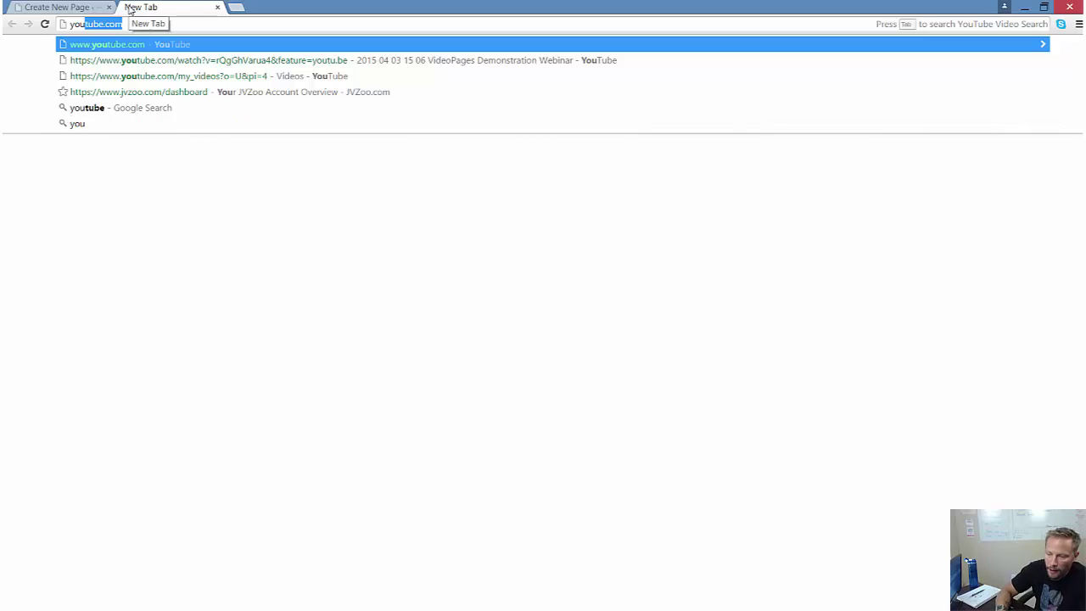
pyautogui.click(252, 77)
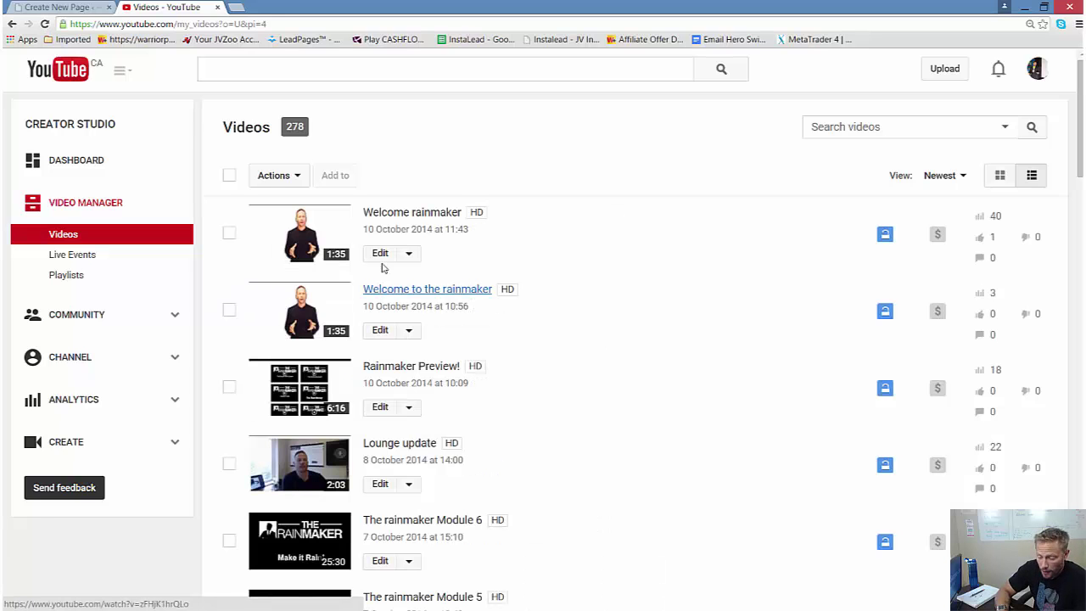
pyautogui.click(306, 243)
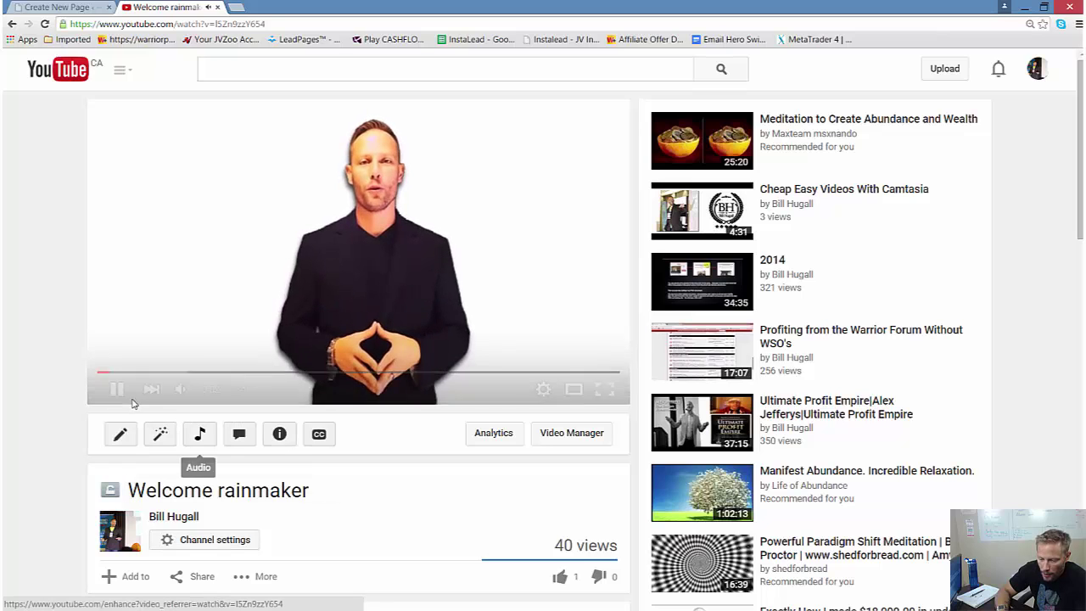
pyautogui.press('space')
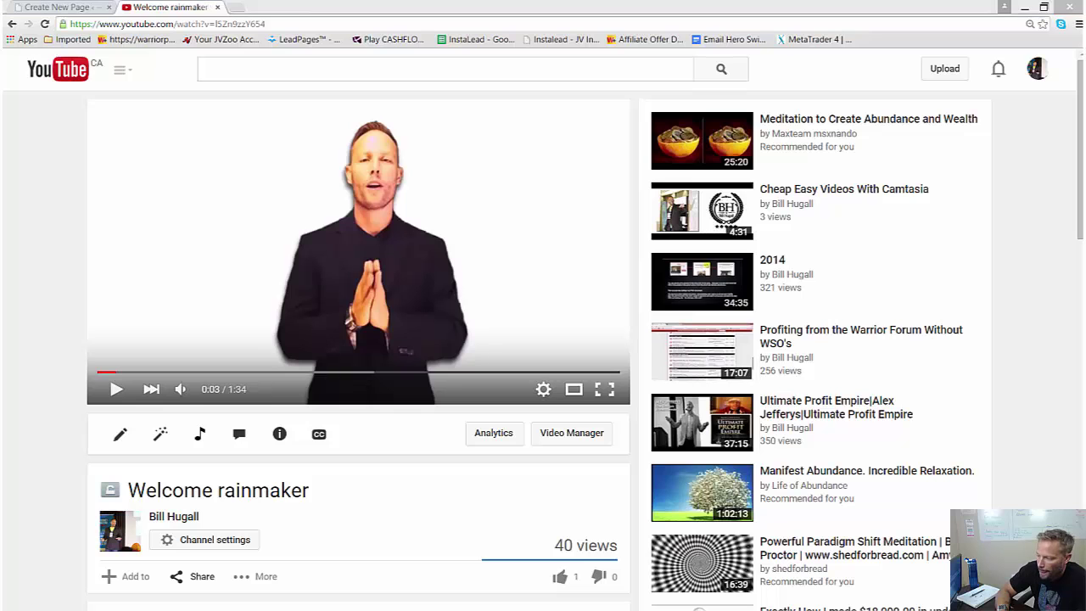
# Copy the iframe embed code from the "Welcome rainmaker" video's sharing options.
pyautogui.click(192, 576)
pyautogui.scroll(-4, 166, 280)
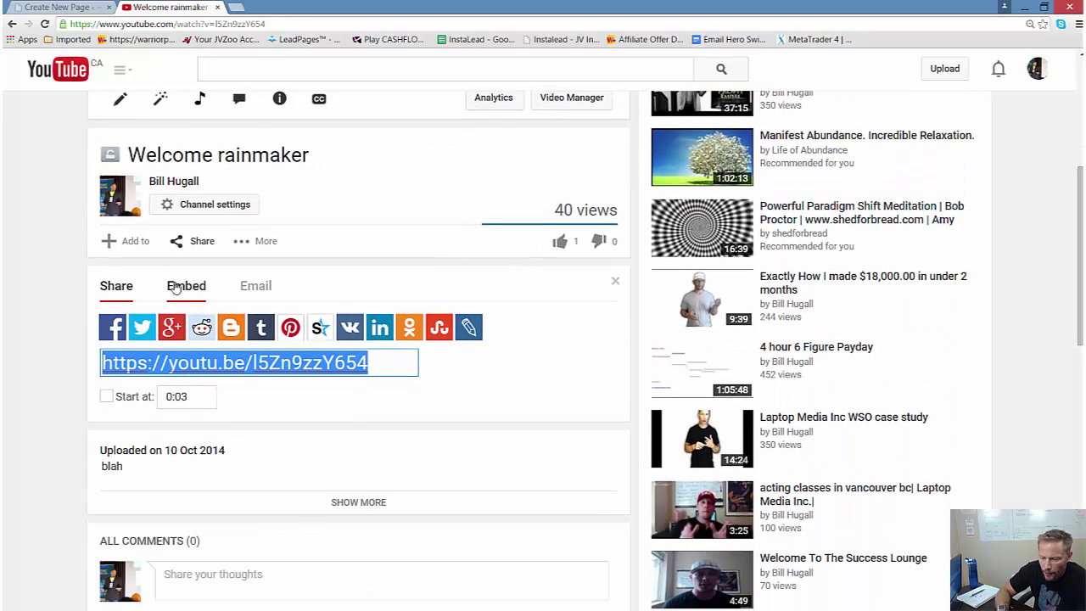
pyautogui.click(186, 286)
pyautogui.rightClick(240, 325)
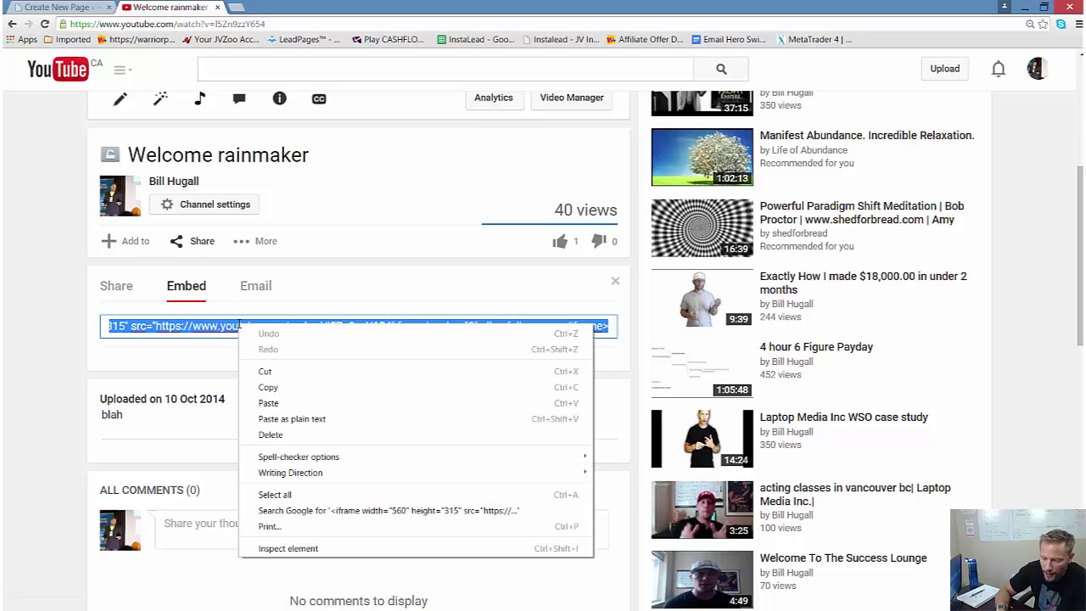
pyautogui.click(286, 388)
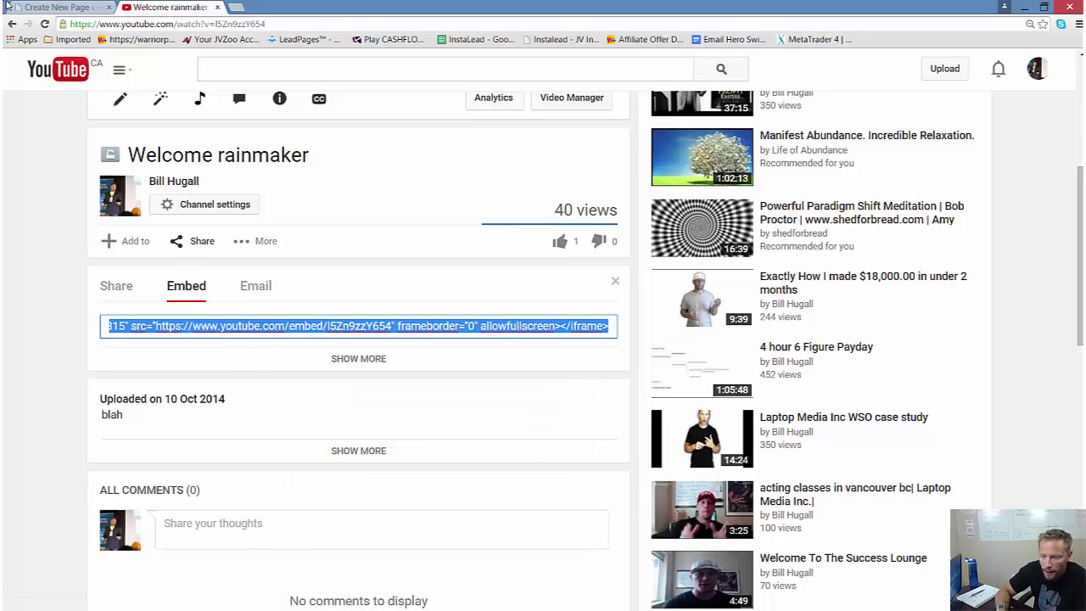
# Return to the page editor, paste the copied code as the video's embed code and insert the centered player.
pyautogui.click(49, 7)
pyautogui.click(371, 426)
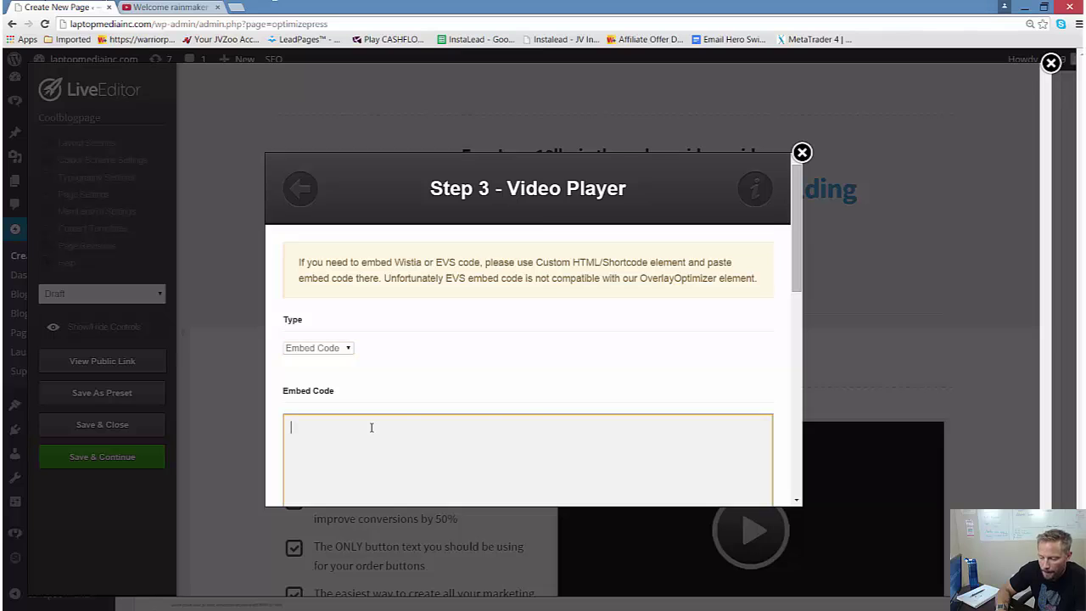
pyautogui.rightClick(371, 427)
pyautogui.click(425, 304)
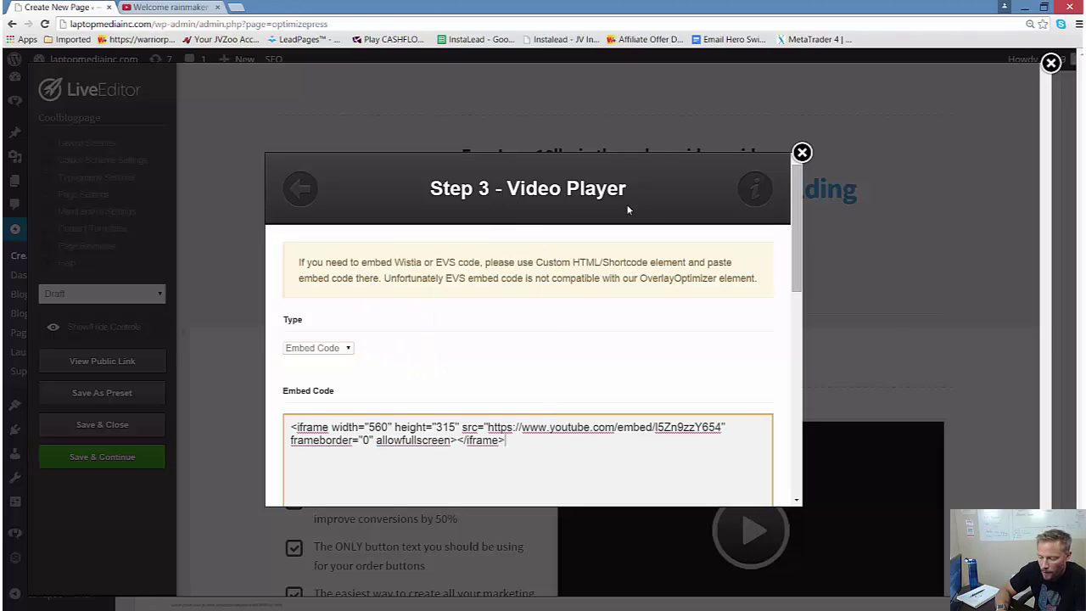
pyautogui.moveTo(796, 224); pyautogui.dragTo(796, 491)
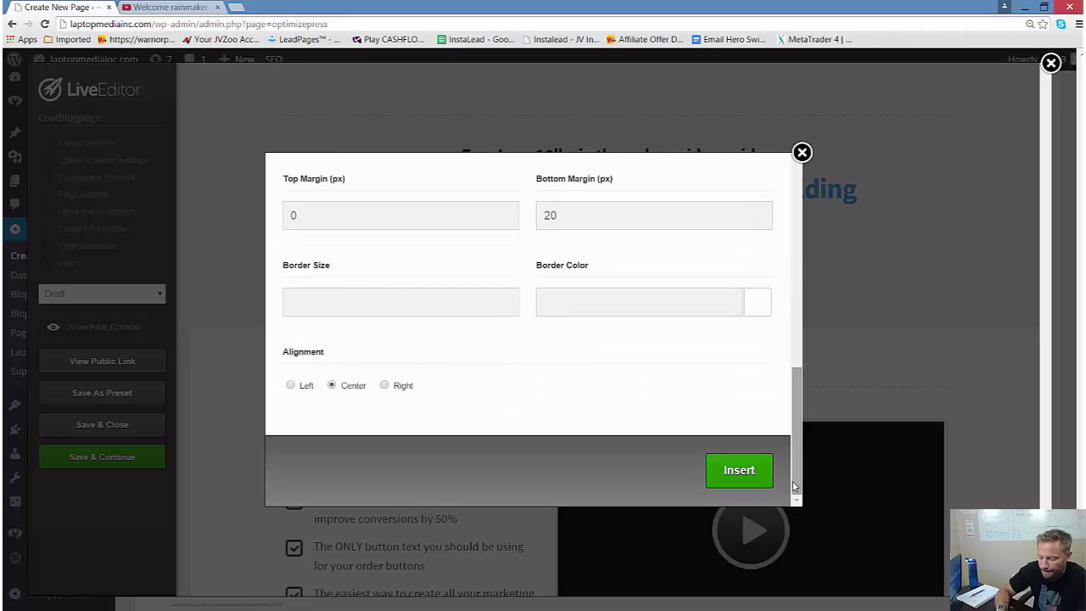
pyautogui.click(742, 473)
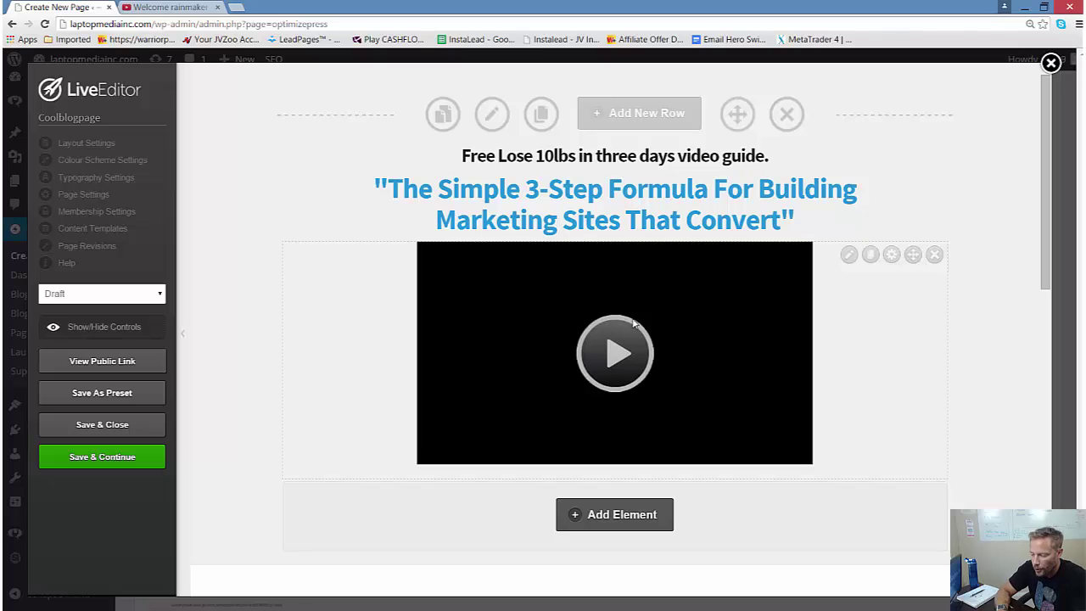
# Add a Text Block element below the inserted video, finding it with the search term "text" and choosing the offered style.
pyautogui.click(612, 521)
pyautogui.press('BackSpace')
pyautogui.press('BackSpace')
pyautogui.press('BackSpace')
pyautogui.press('BackSpace')
pyautogui.press('BackSpace')
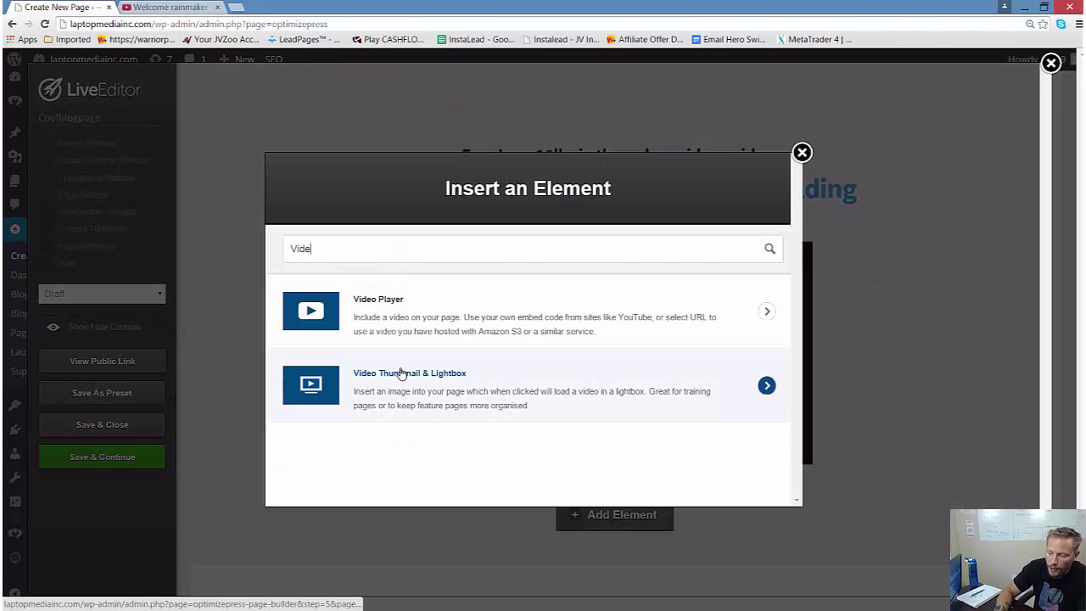
pyautogui.write('text')
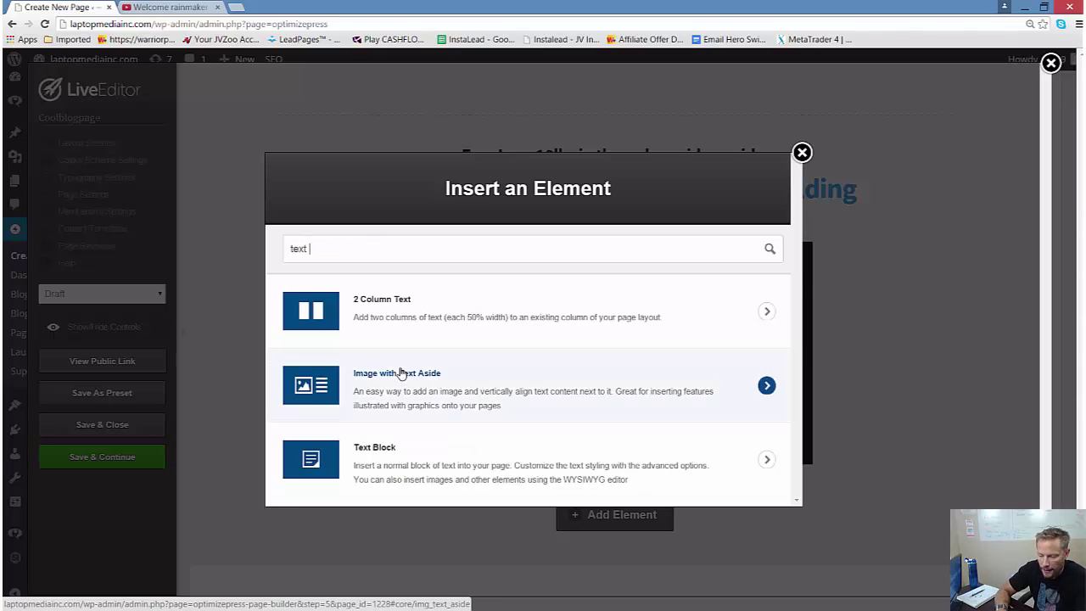
pyautogui.click(314, 465)
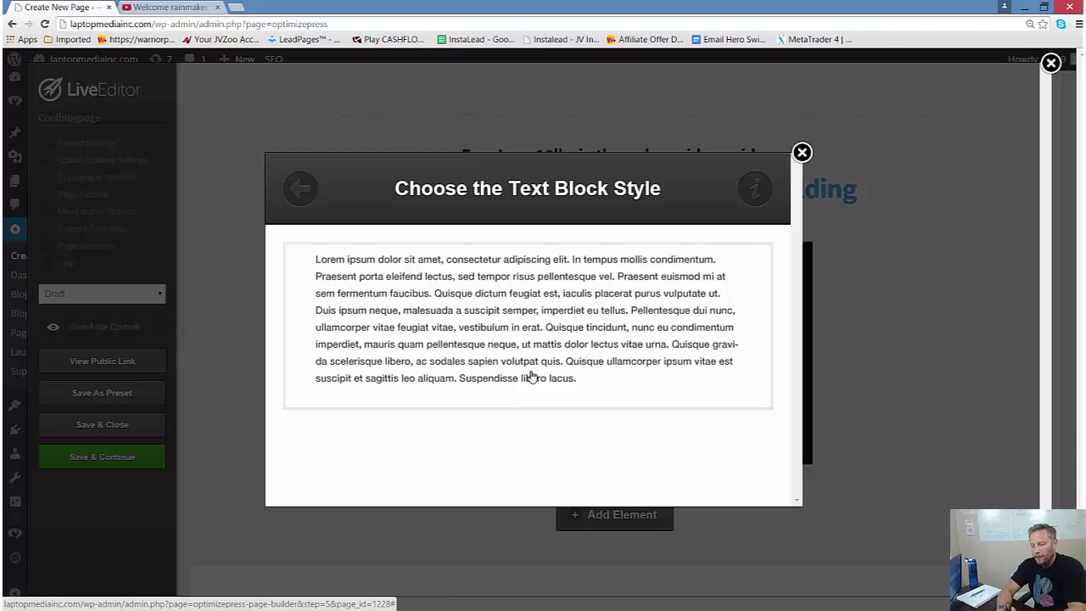
pyautogui.click(532, 378)
# Enter the filler text "2gk'onbo2efvib iefv2" as the text block's content and open its advanced options.
pyautogui.click(512, 398)
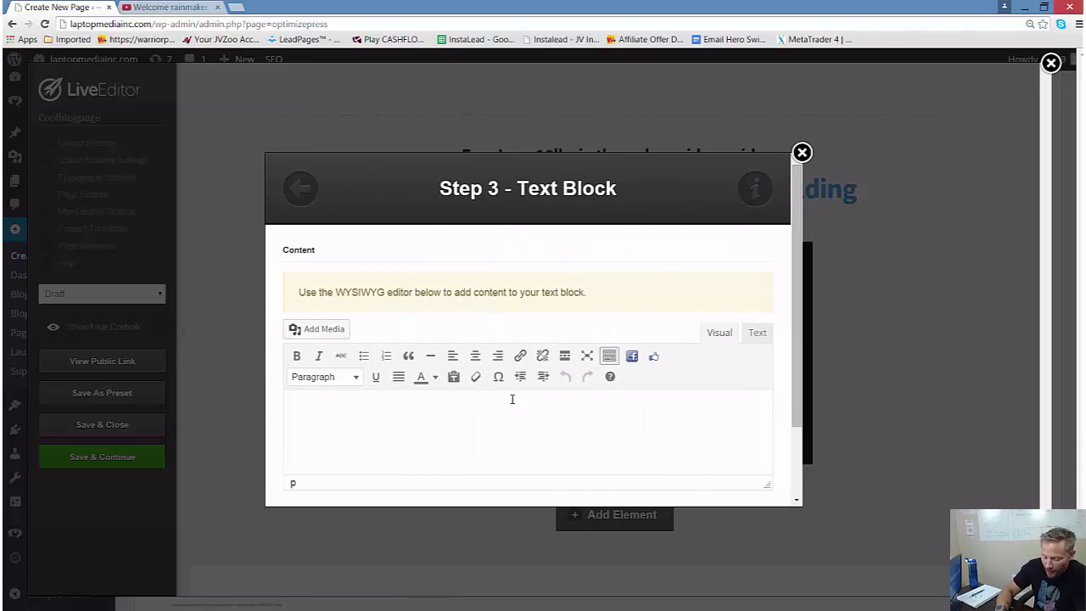
pyautogui.write("2gk'onbo2efvib iefv2")
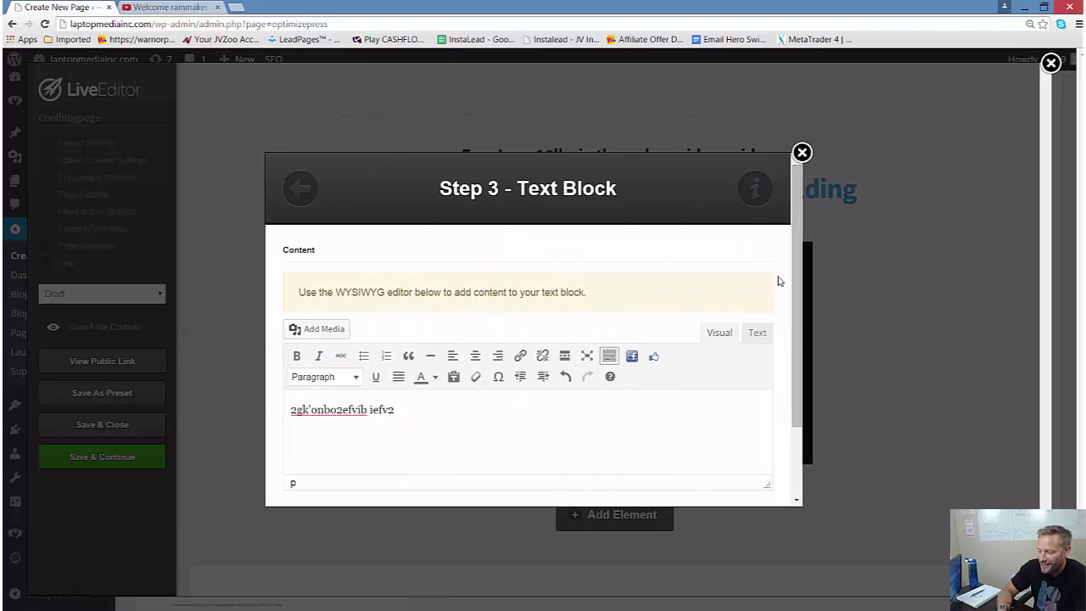
pyautogui.scroll(-2, 787, 399)
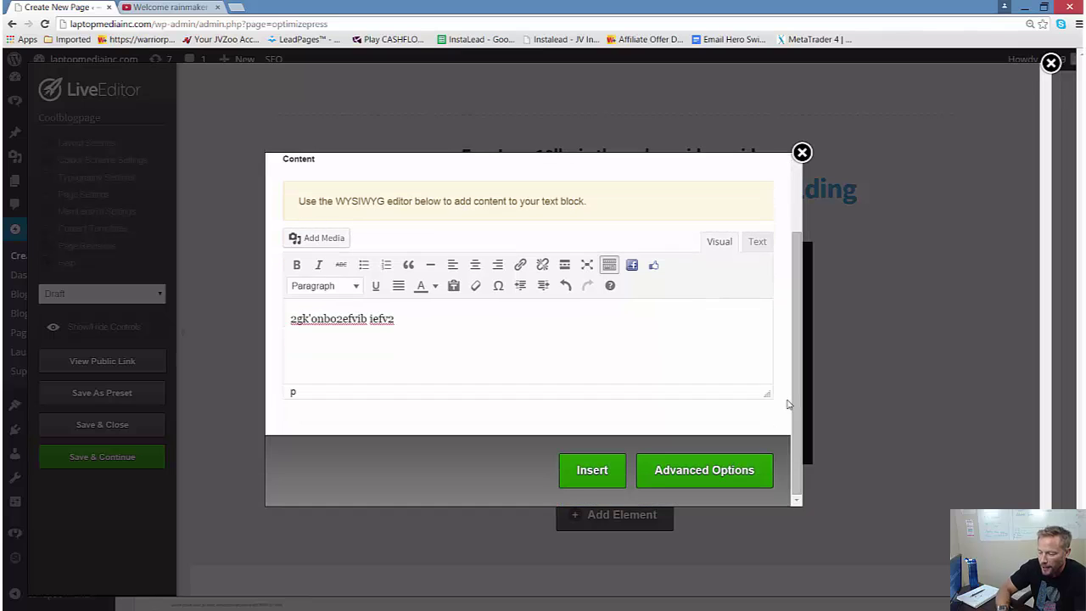
pyautogui.click(721, 470)
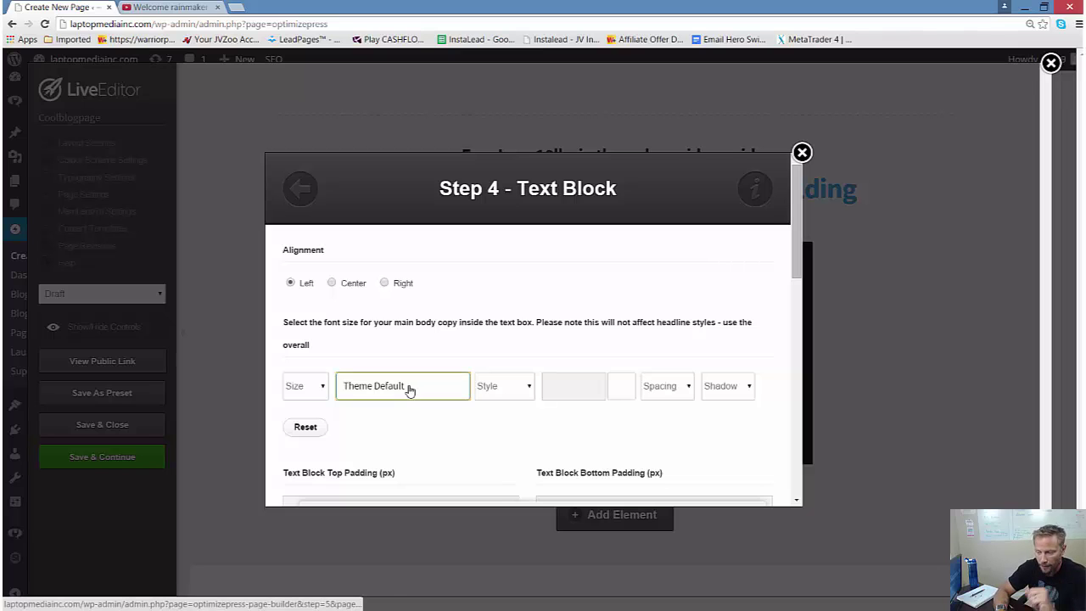
# Browse the available default and Google fonts and set the text block's font to Arial.
pyautogui.click(410, 389)
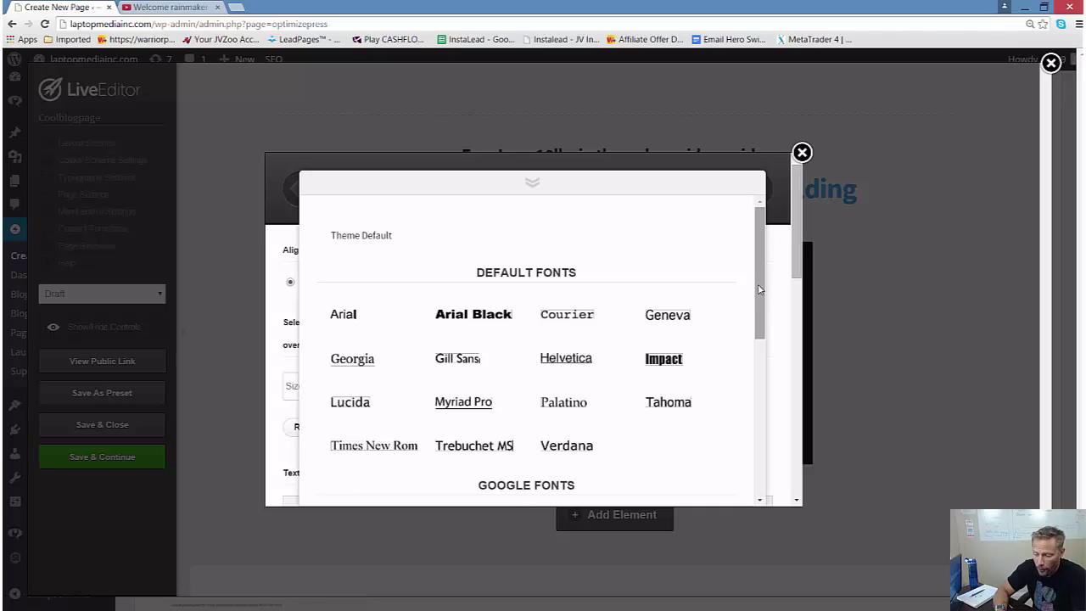
pyautogui.moveTo(756, 290); pyautogui.dragTo(756, 337)
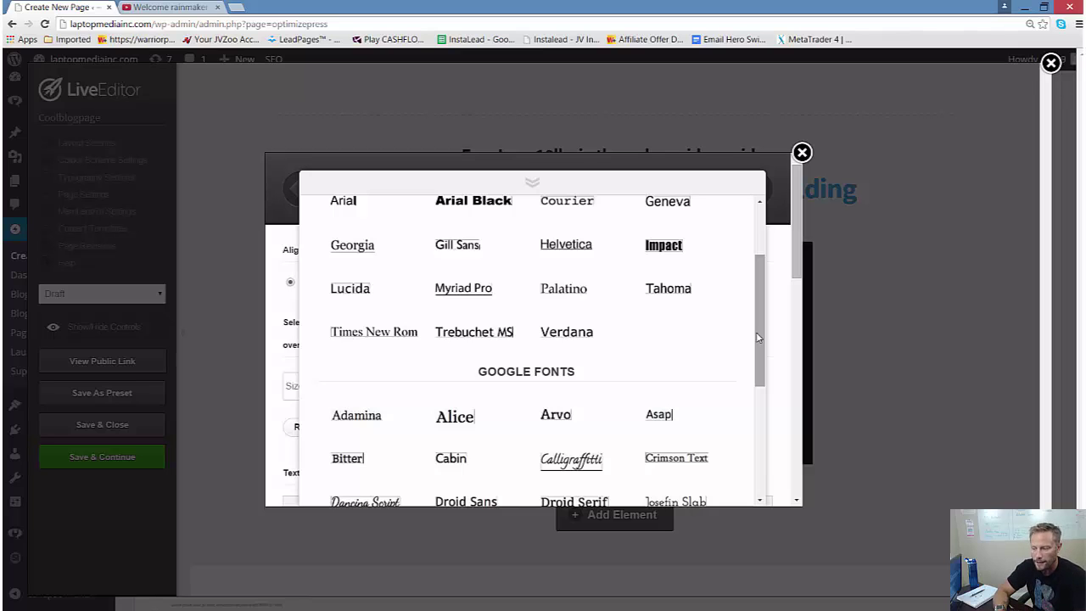
pyautogui.moveTo(761, 334); pyautogui.dragTo(761, 350)
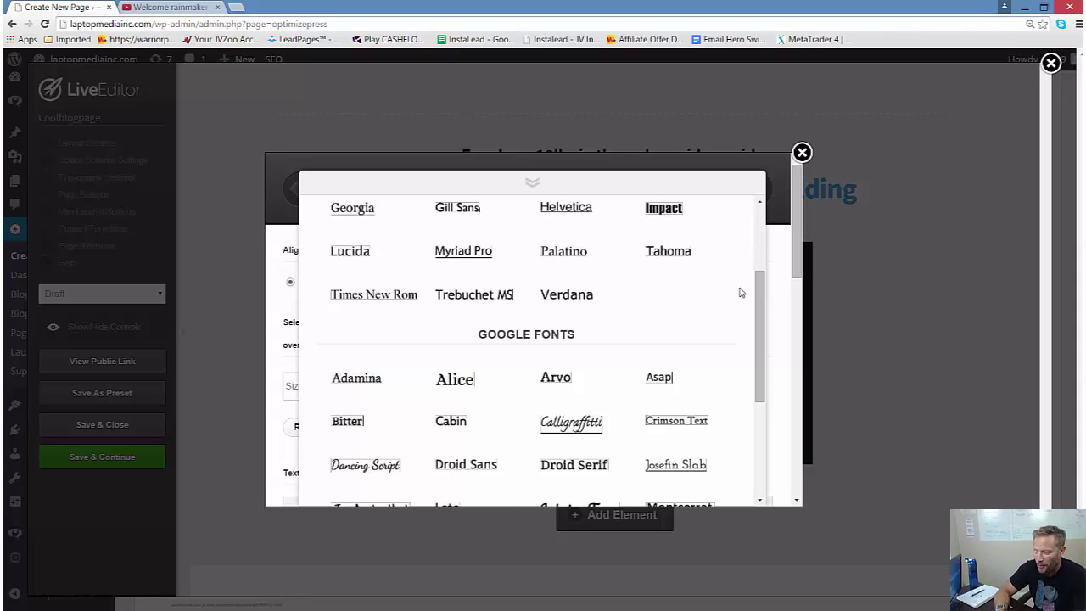
pyautogui.scroll(3, 757, 323)
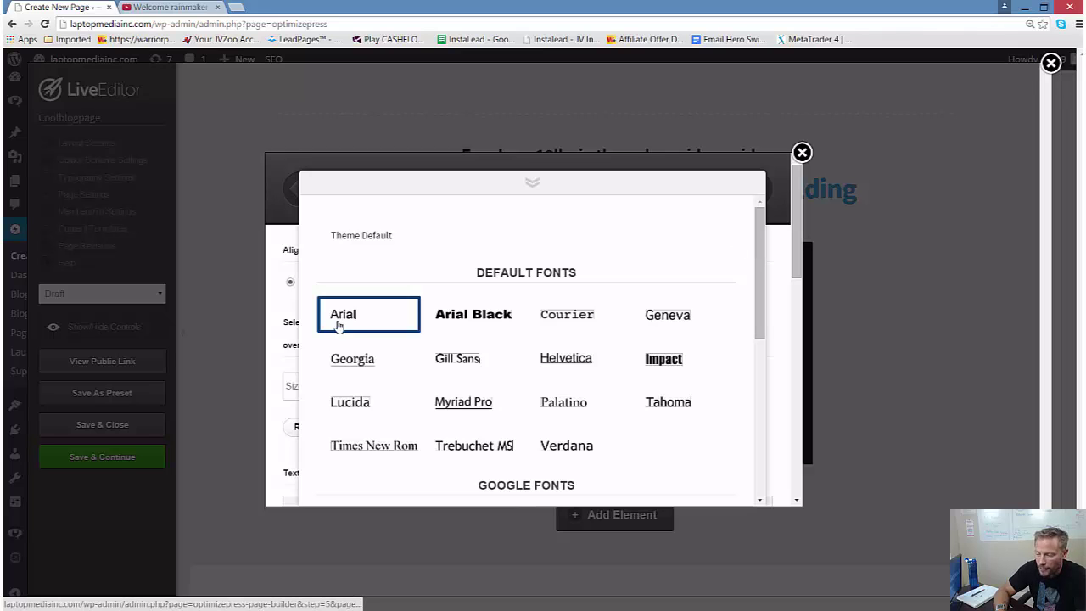
pyautogui.click(337, 315)
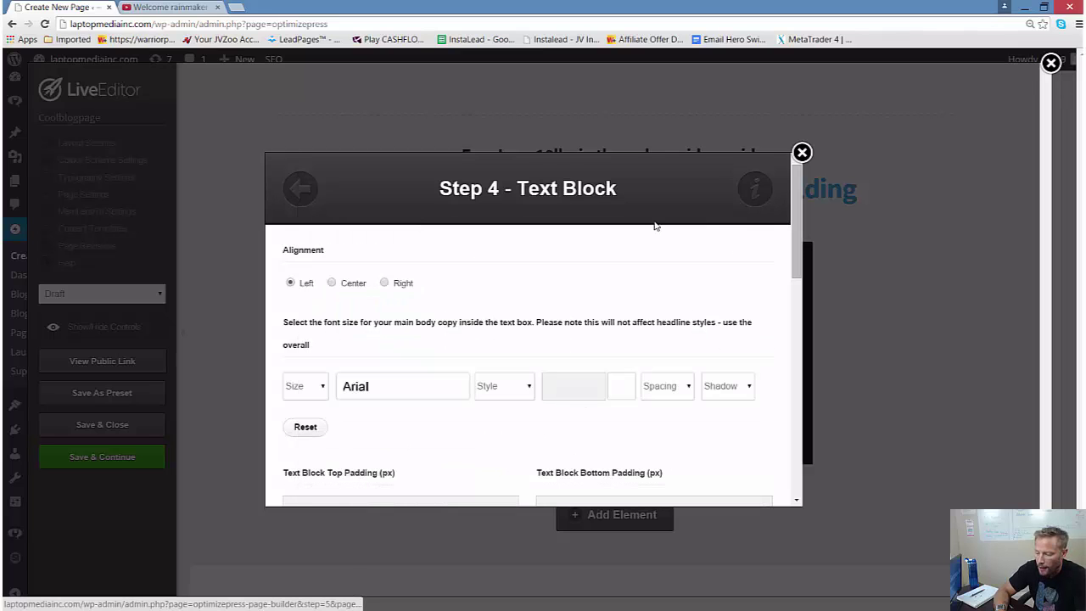
# Look through the font style choices without changing them and set the text block's font color to red, #f02828.
pyautogui.click(524, 387)
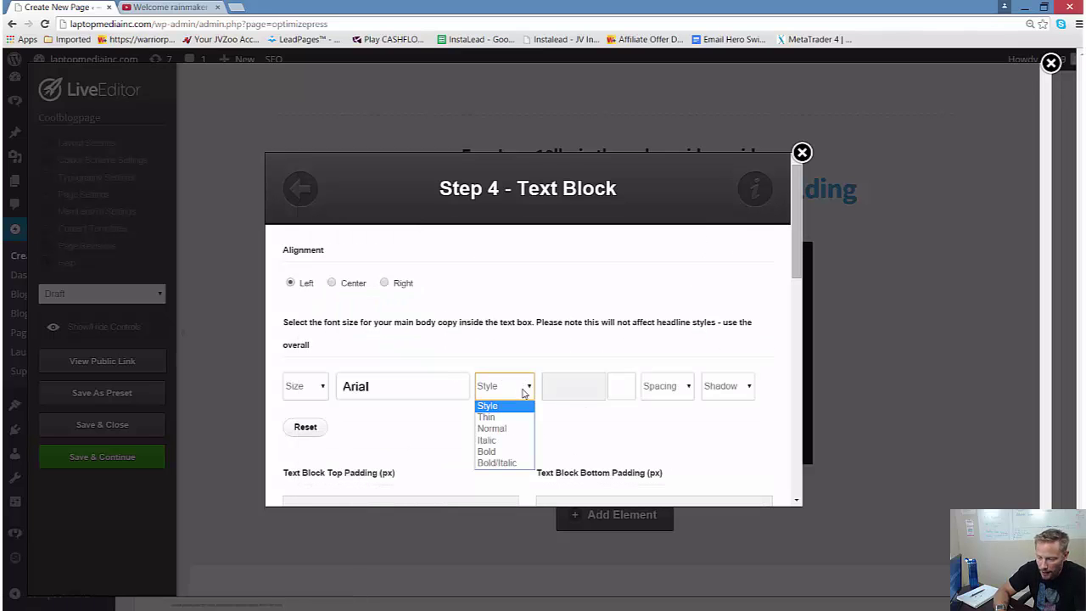
pyautogui.click(619, 387)
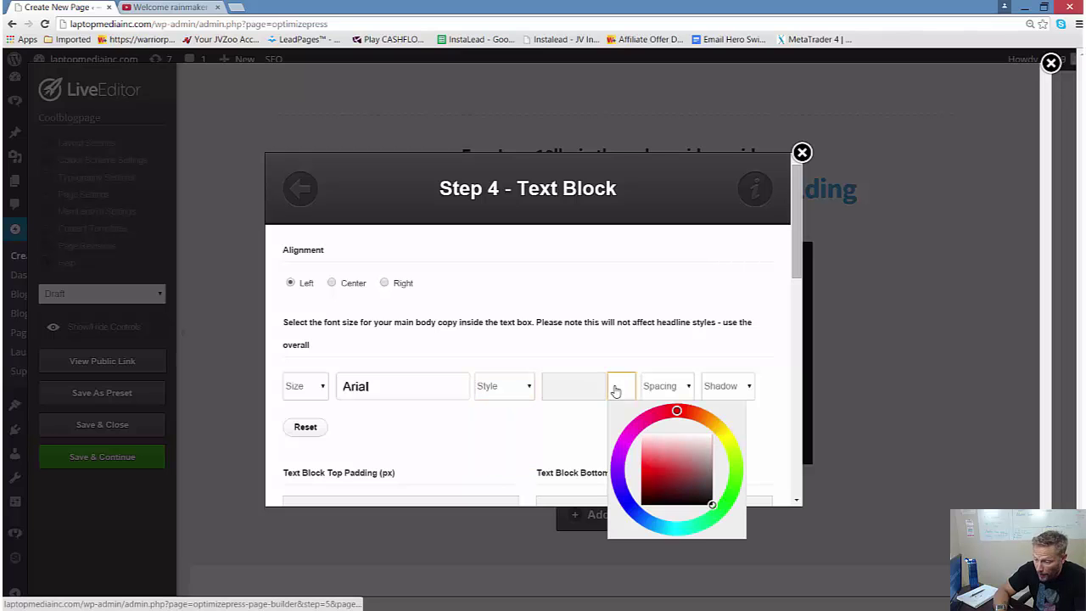
pyautogui.click(650, 466)
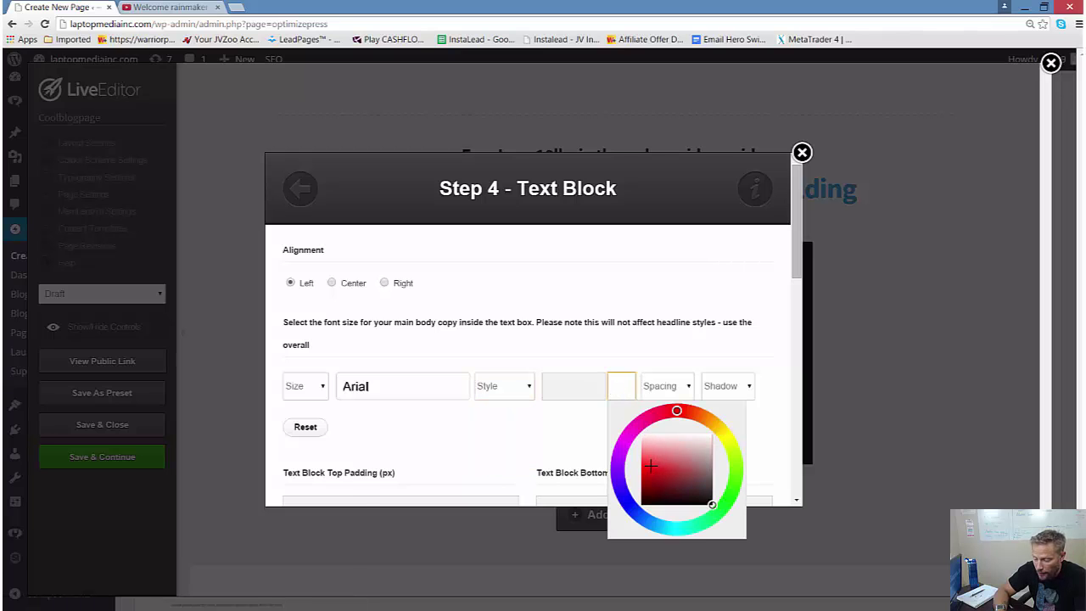
pyautogui.click(795, 230)
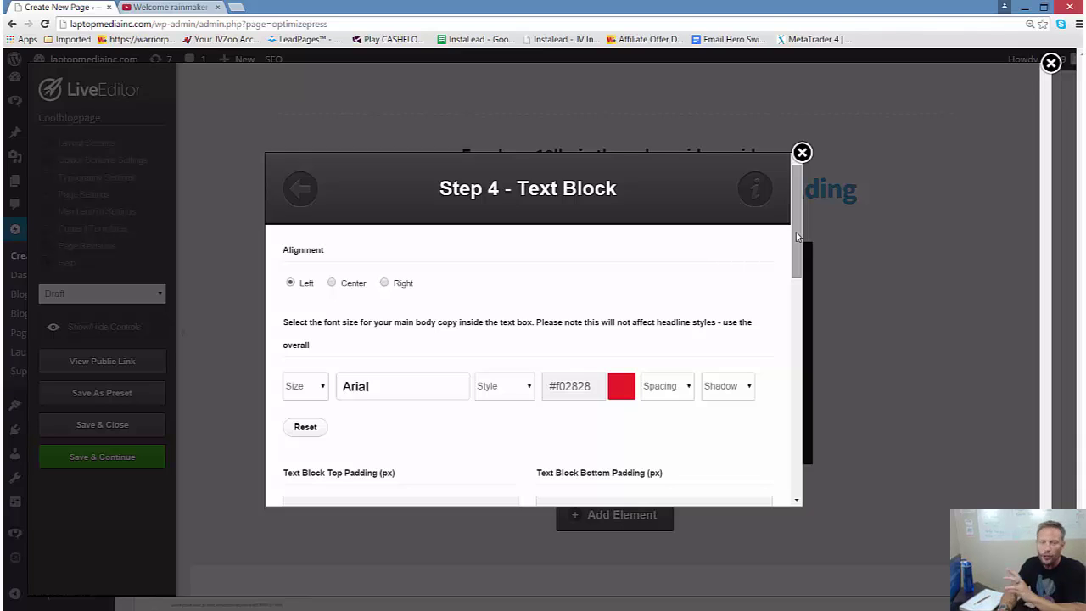
pyautogui.moveTo(797, 237); pyautogui.dragTo(797, 287)
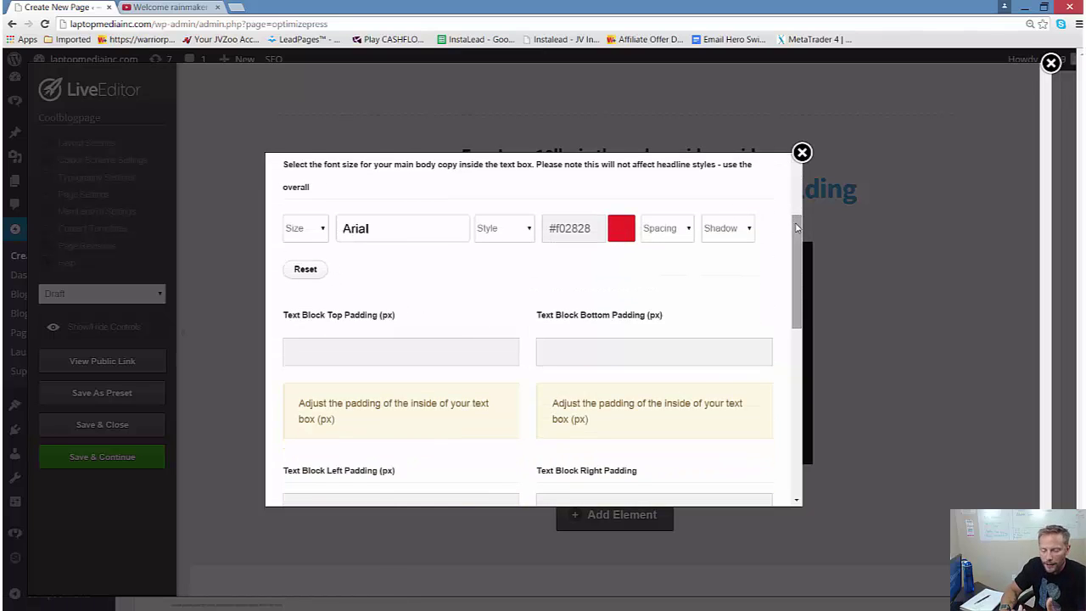
# Look over the text block's padding, margin, width and line height options, leave them blank, and insert the block into the page.
pyautogui.moveTo(796, 228); pyautogui.dragTo(798, 245)
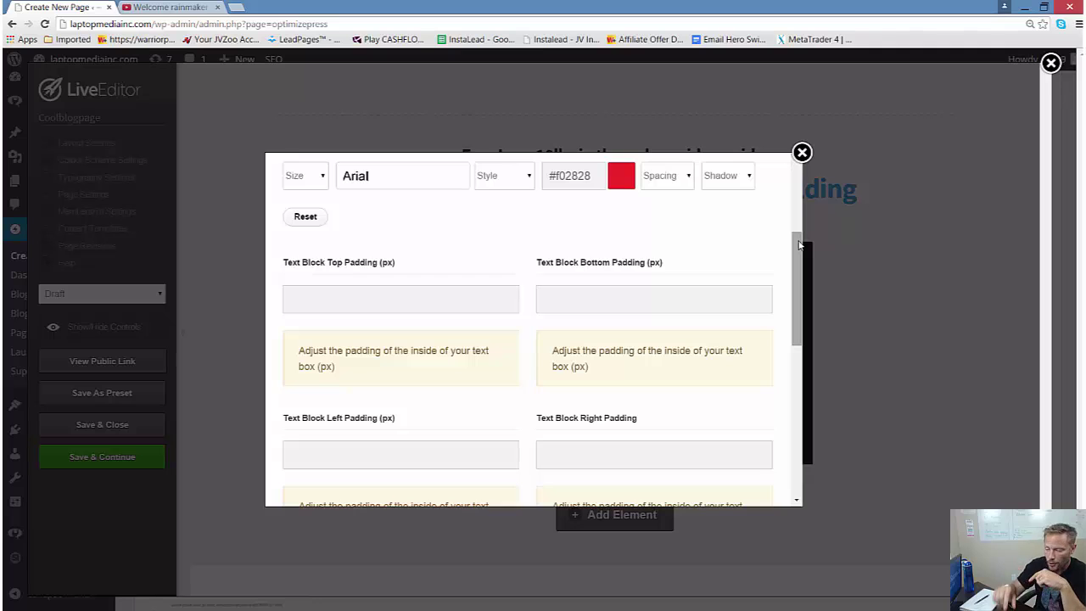
pyautogui.moveTo(798, 245); pyautogui.dragTo(797, 332)
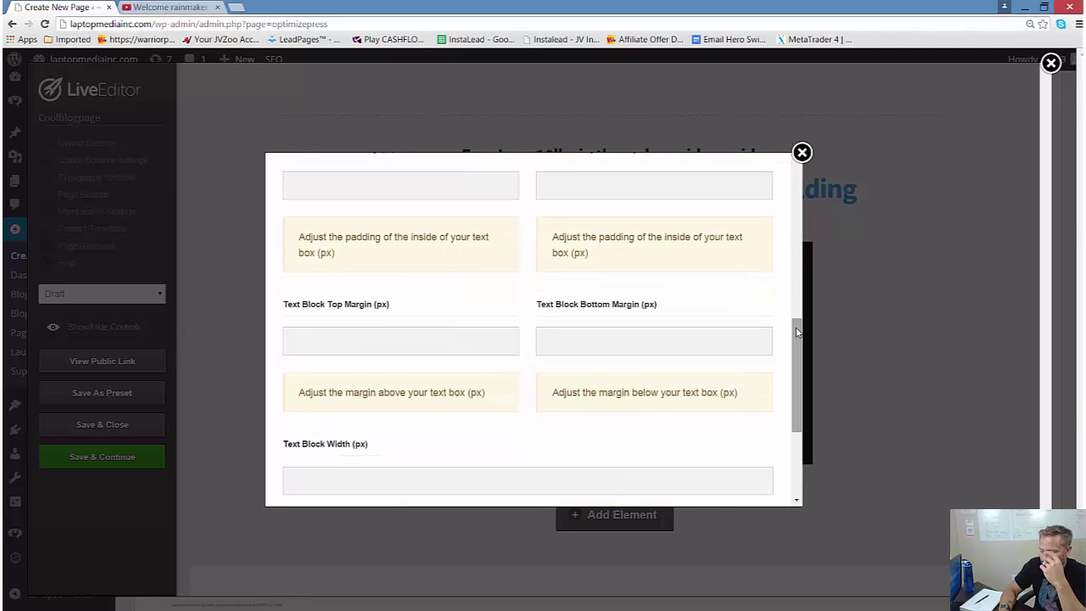
pyautogui.moveTo(797, 332); pyautogui.dragTo(796, 377)
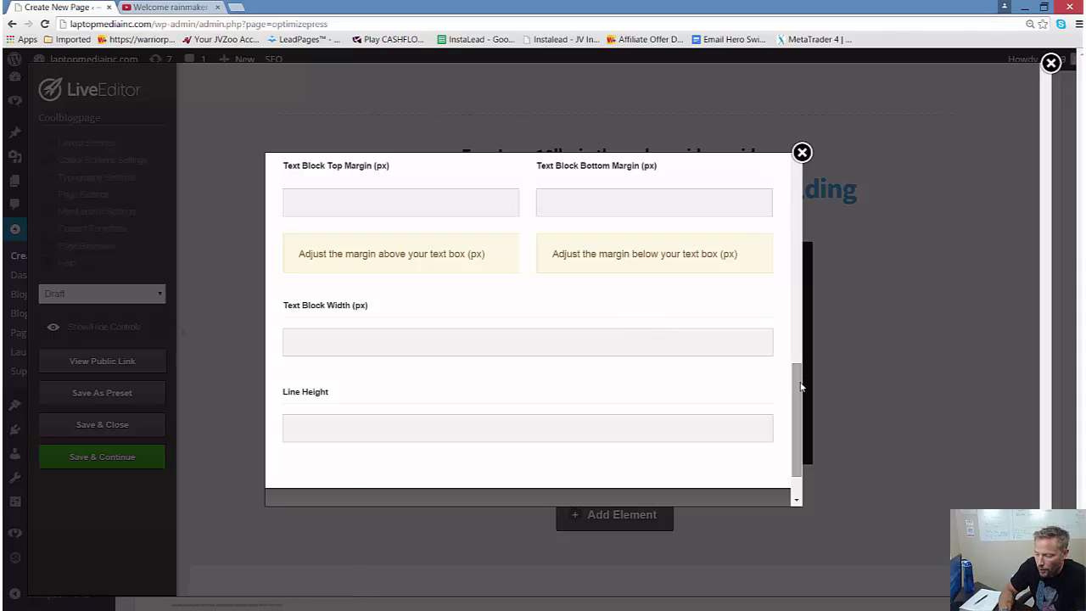
pyautogui.scroll(-1, 800, 387)
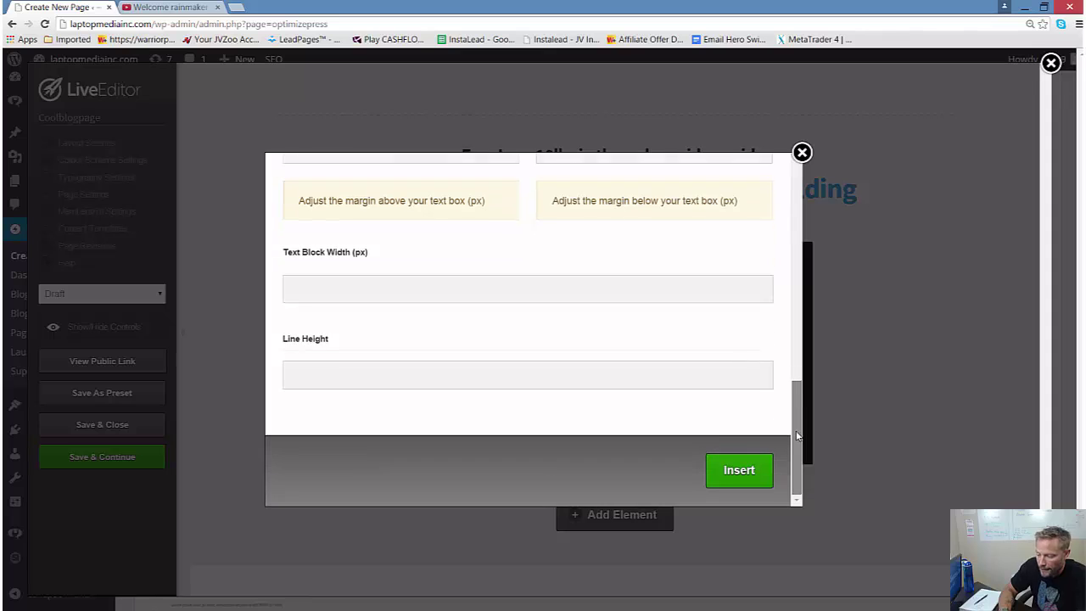
pyautogui.click(752, 472)
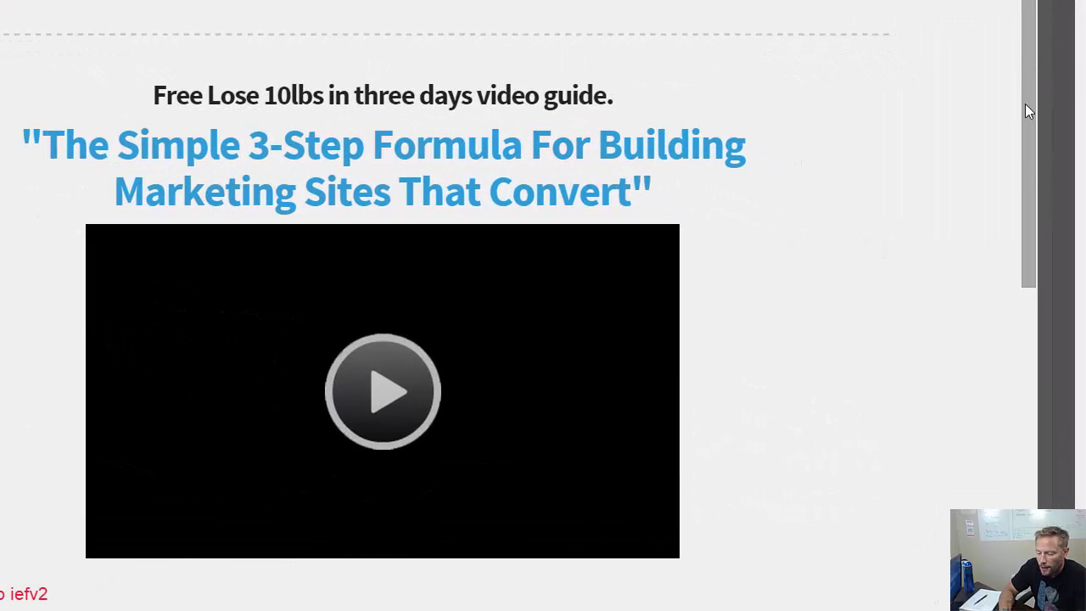
# Open the settings of the checkmark bullet list beside the lower video, review its icon and item options, and close them without edits.
pyautogui.moveTo(1024, 136); pyautogui.dragTo(1024, 344)
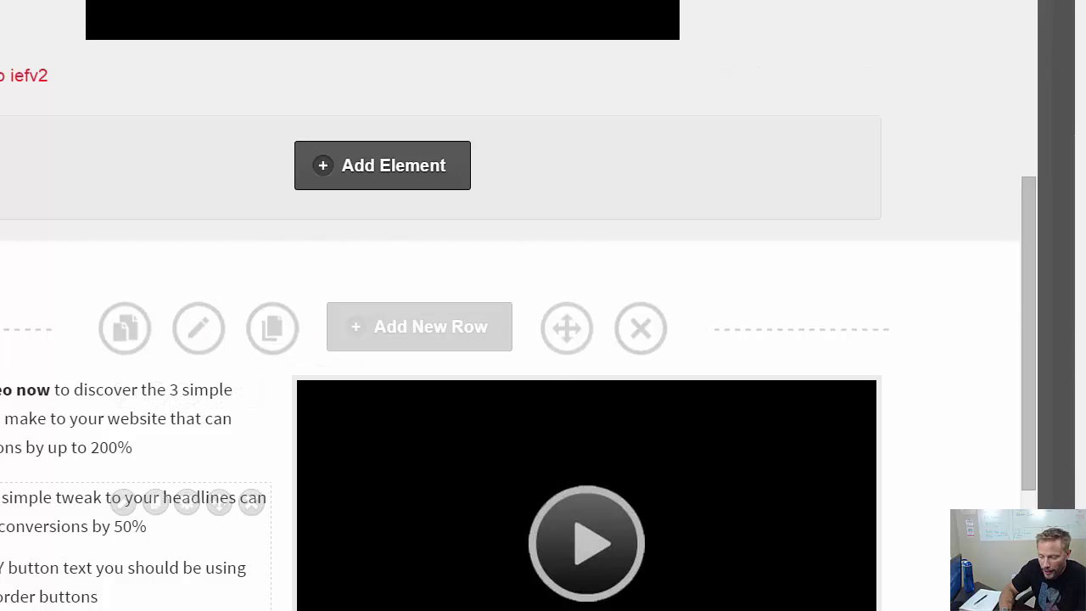
pyautogui.click(121, 505)
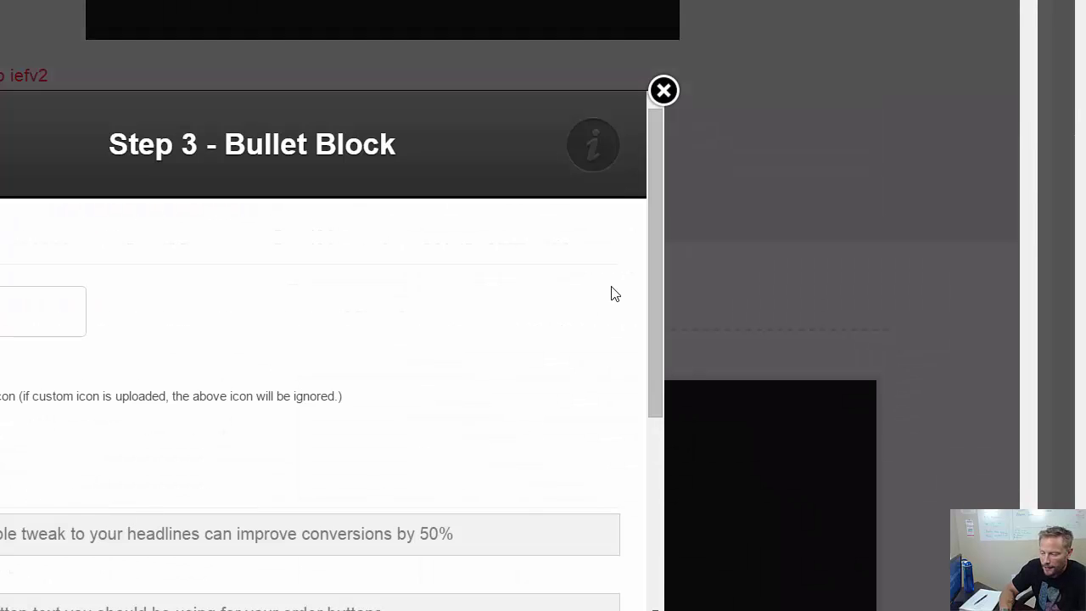
pyautogui.moveTo(649, 189); pyautogui.dragTo(650, 292)
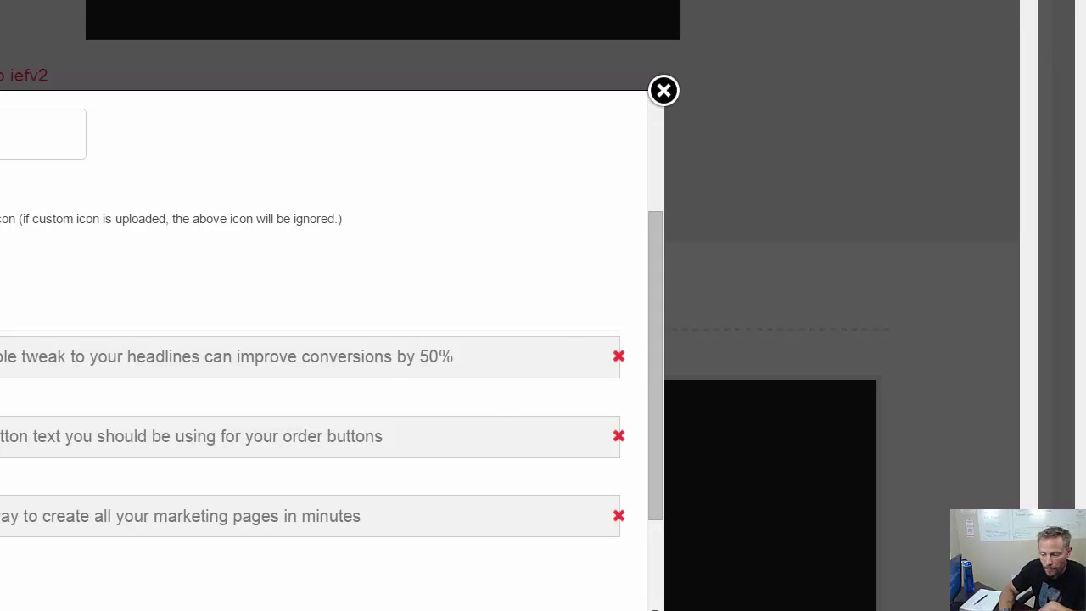
pyautogui.moveTo(656, 316); pyautogui.dragTo(650, 509)
pyautogui.click(376, 566)
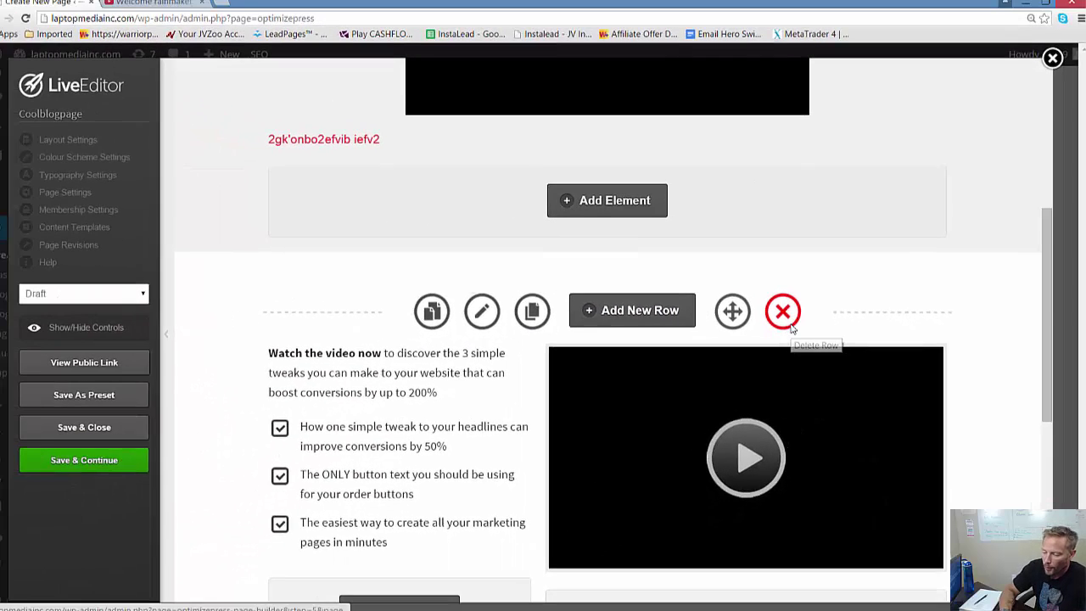
# Delete the row holding the bullet list and lower video, and the row holding the email opt-in form.
pyautogui.click(717, 336)
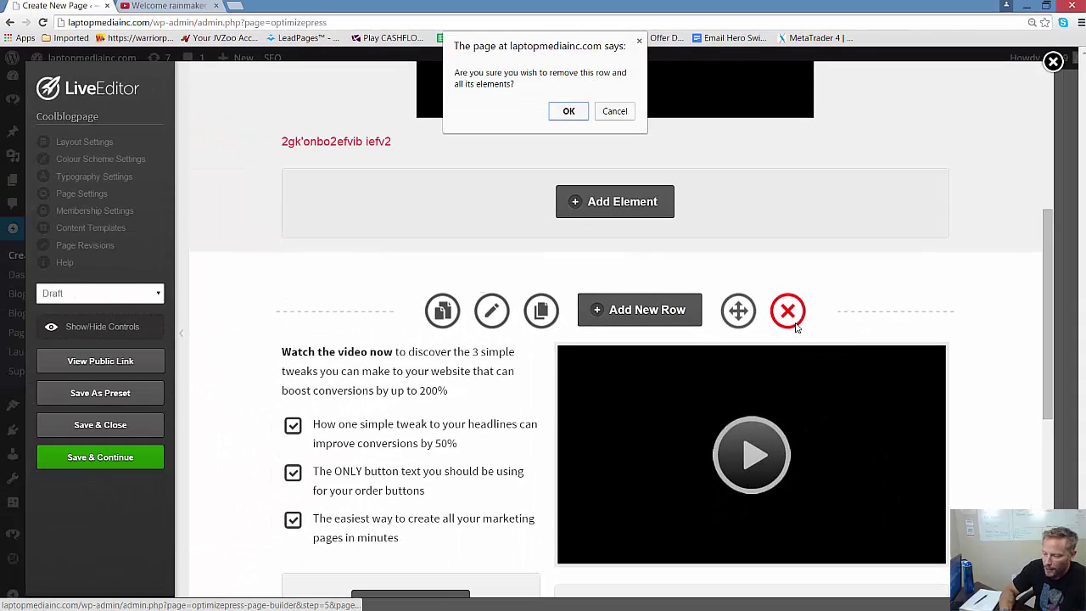
pyautogui.click(566, 111)
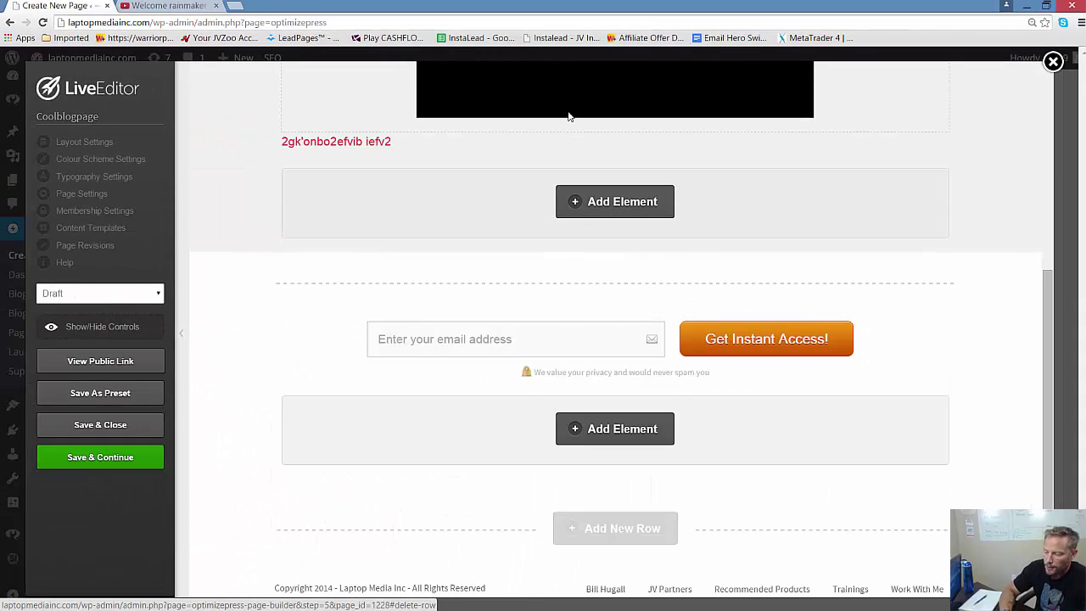
pyautogui.click(787, 282)
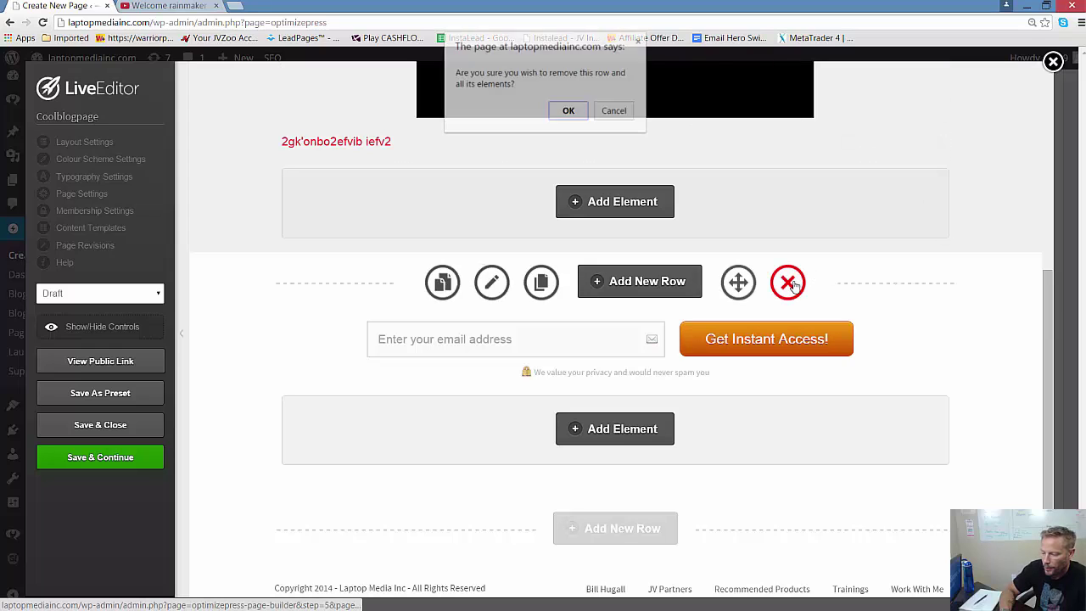
pyautogui.click(570, 111)
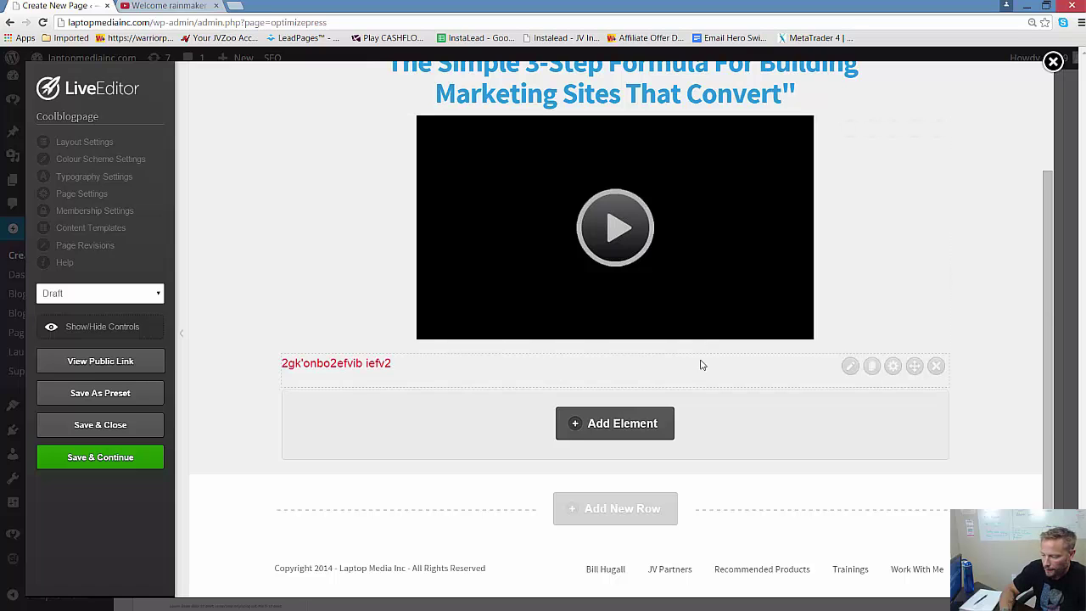
# Open and dismiss the red text block's settings, and delete the "Free Lose 10lbs in three days video guide." headline element.
pyautogui.click(849, 374)
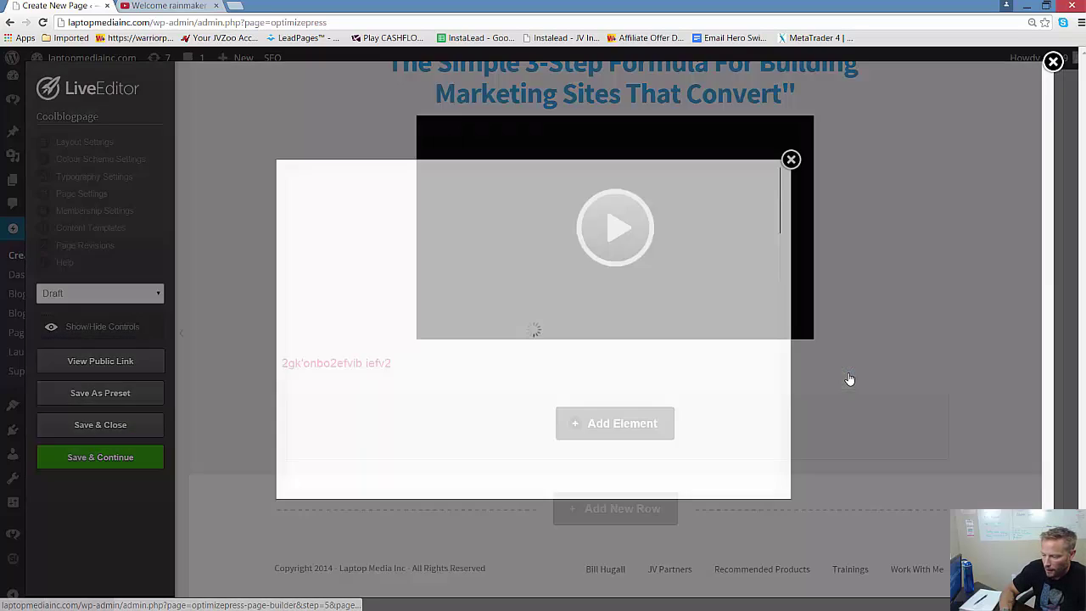
pyautogui.click(803, 152)
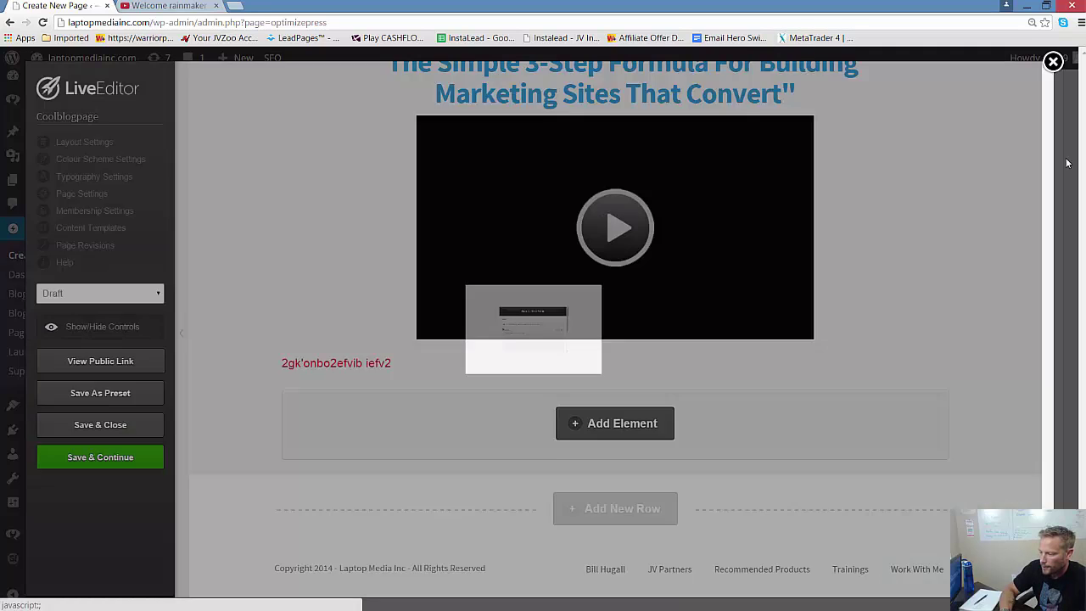
pyautogui.scroll(2, 1036, 198)
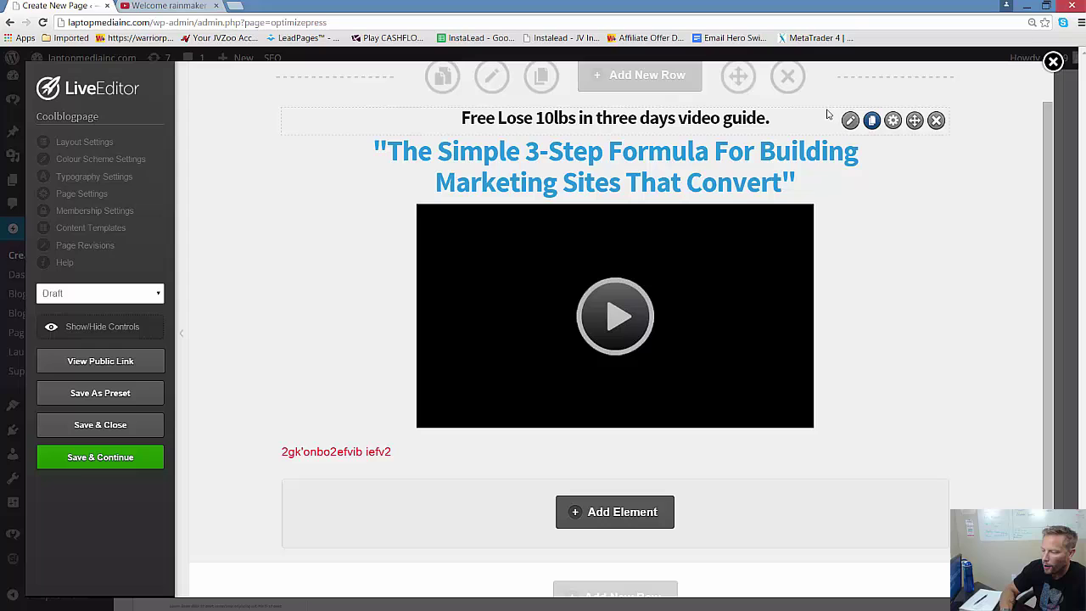
pyautogui.click(936, 120)
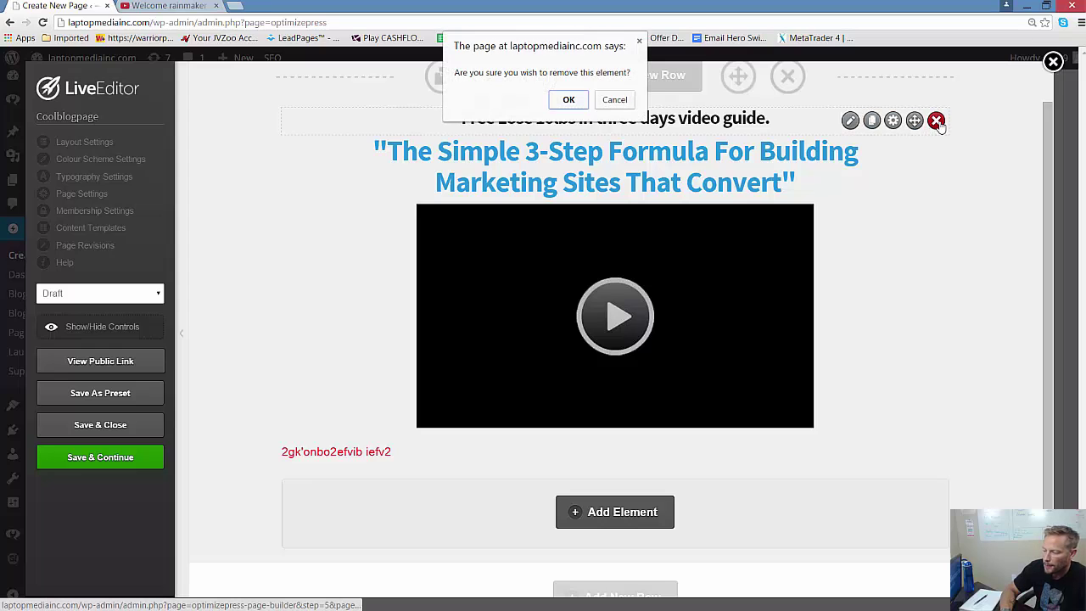
pyautogui.click(569, 99)
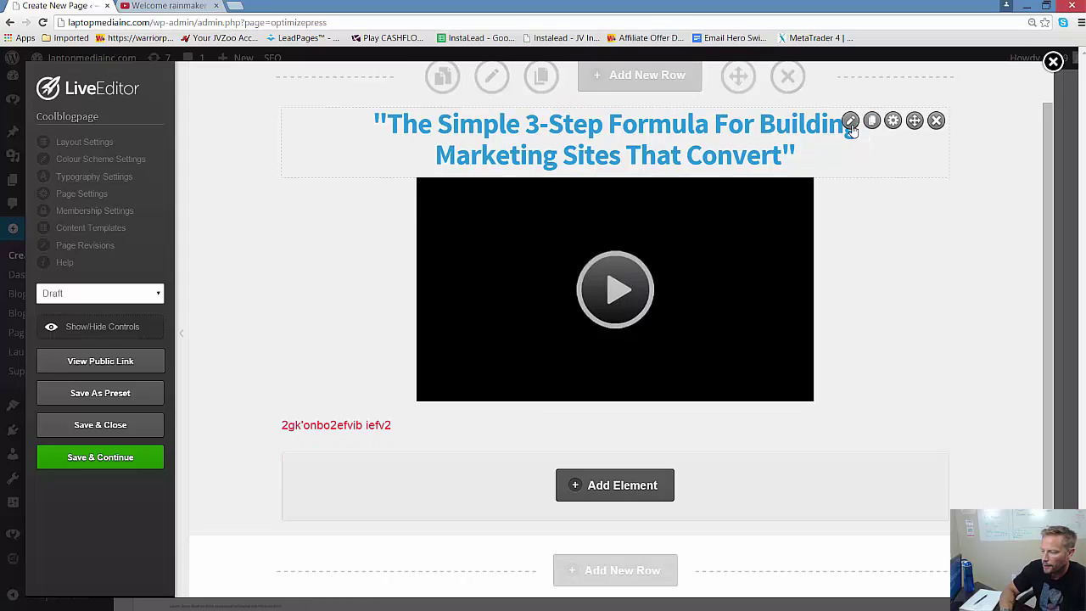
# Replace the blue headline's text with "Welcome to [owner's first name]'s Awesome Page! You are a Grrreat Customer" and apply the update.
pyautogui.click(850, 121)
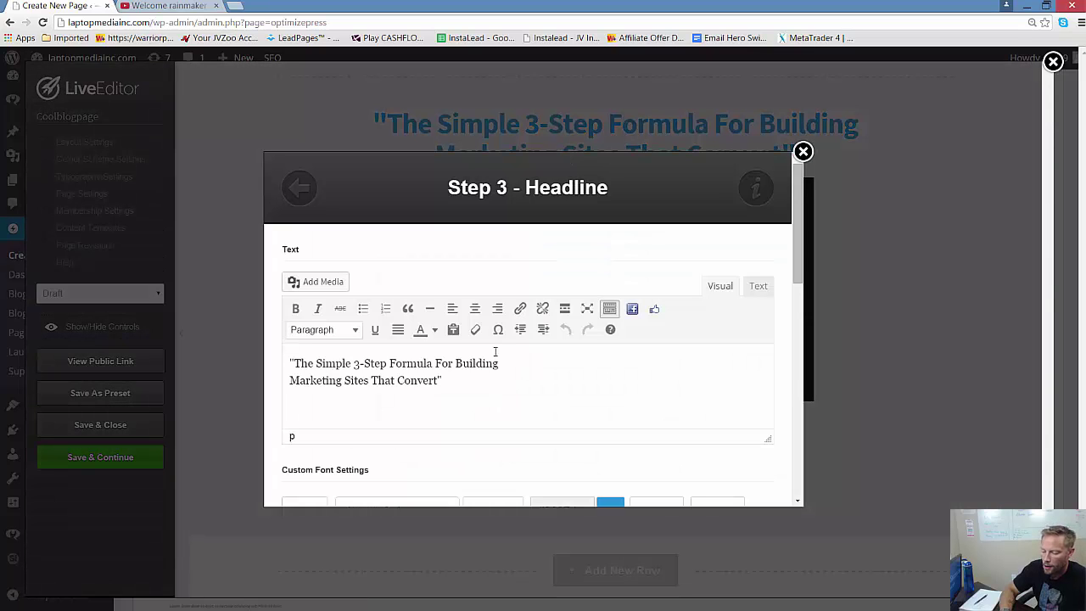
pyautogui.moveTo(440, 380); pyautogui.dragTo(291, 363)
pyautogui.click(295, 362)
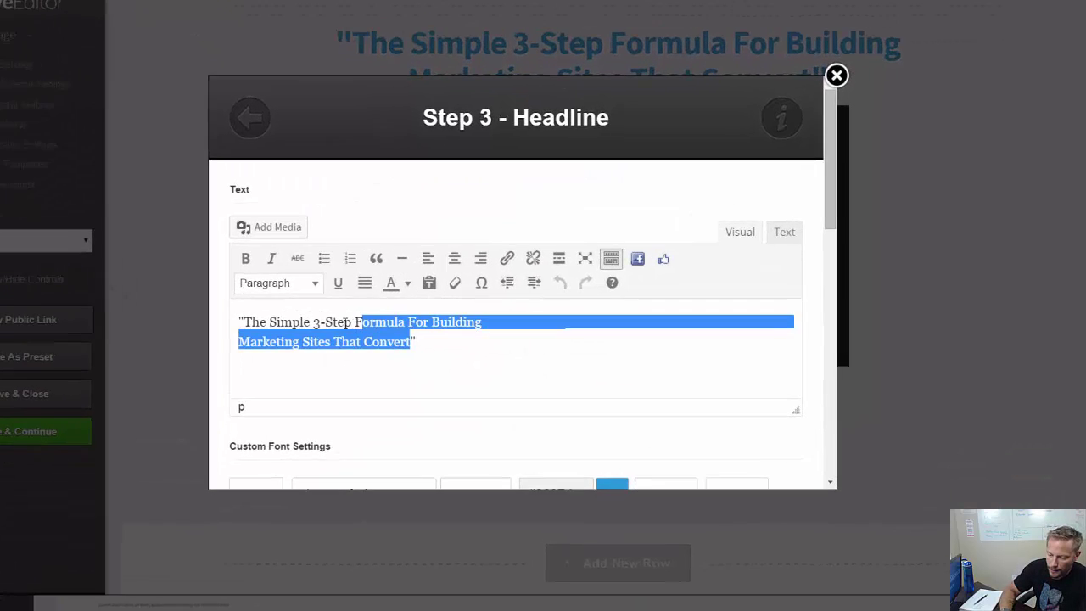
pyautogui.press('BackSpace')
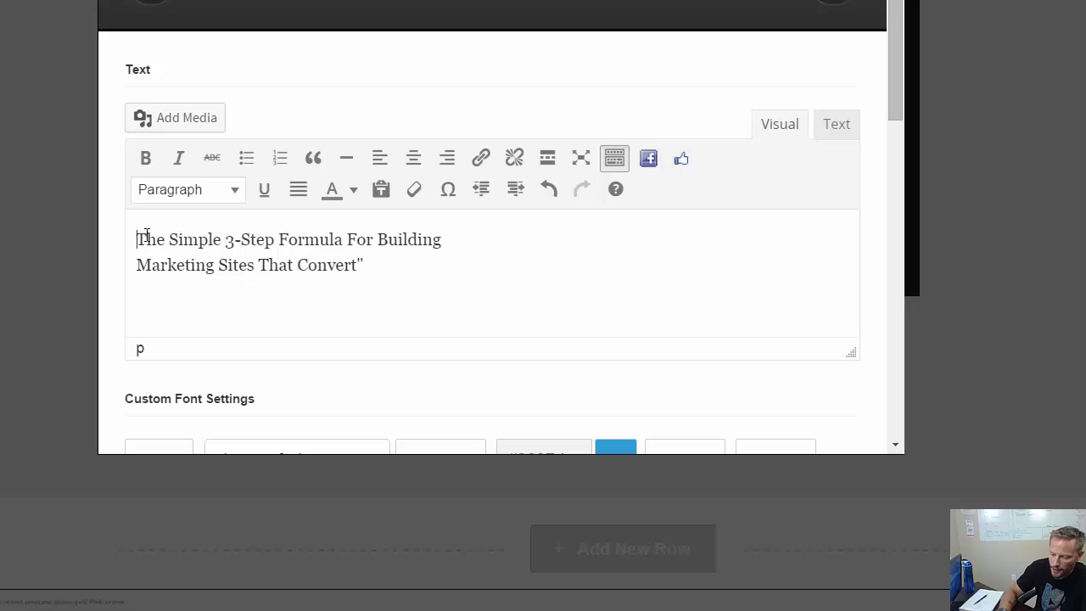
pyautogui.moveTo(364, 263); pyautogui.dragTo(56, 187)
pyautogui.write('Wel')
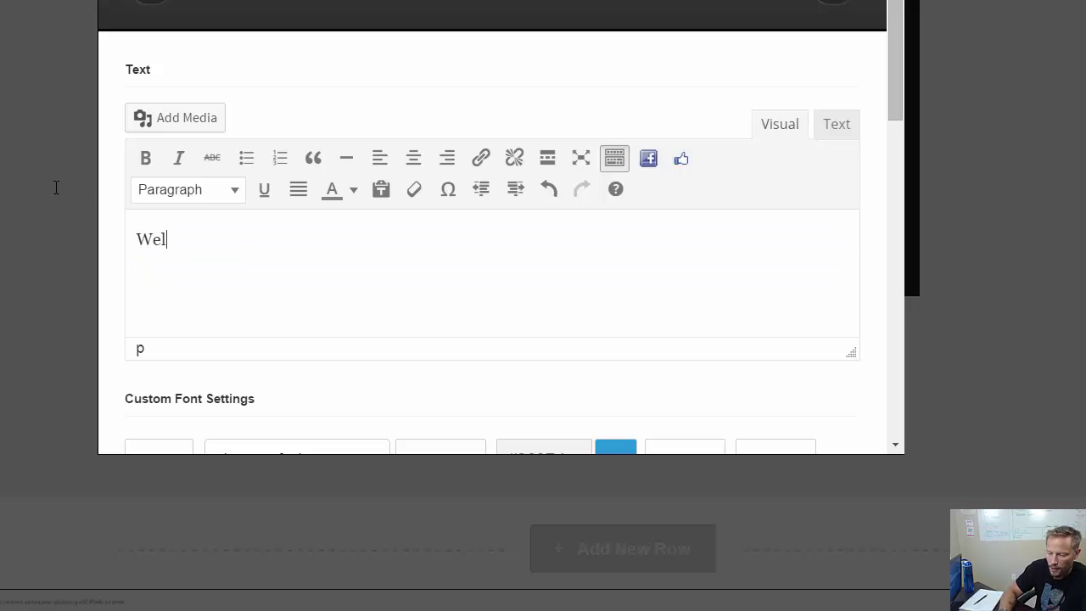
pyautogui.write('come ')
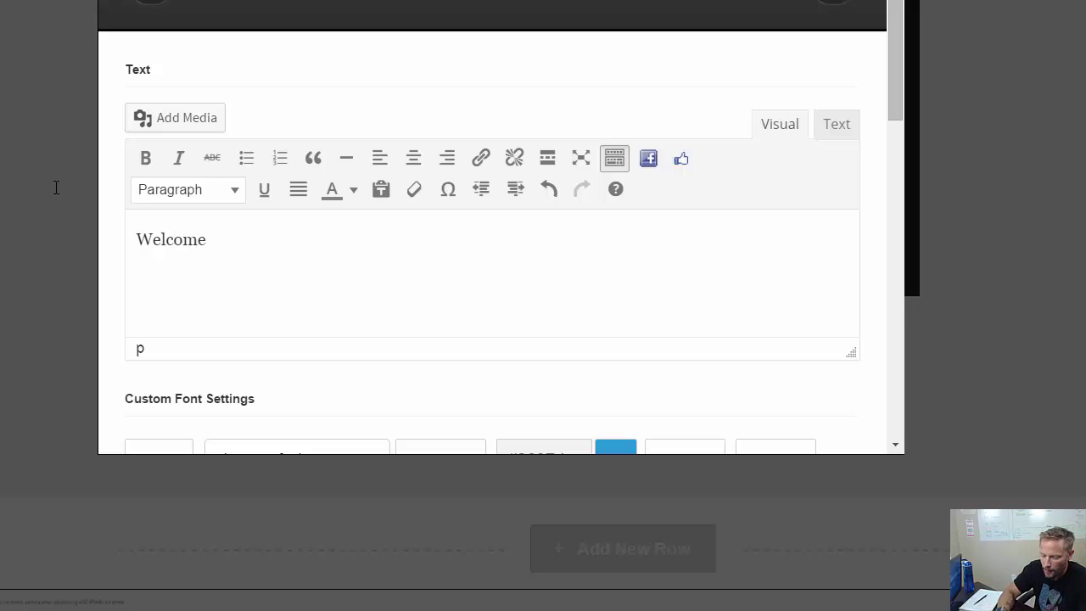
pyautogui.write('to Bill')
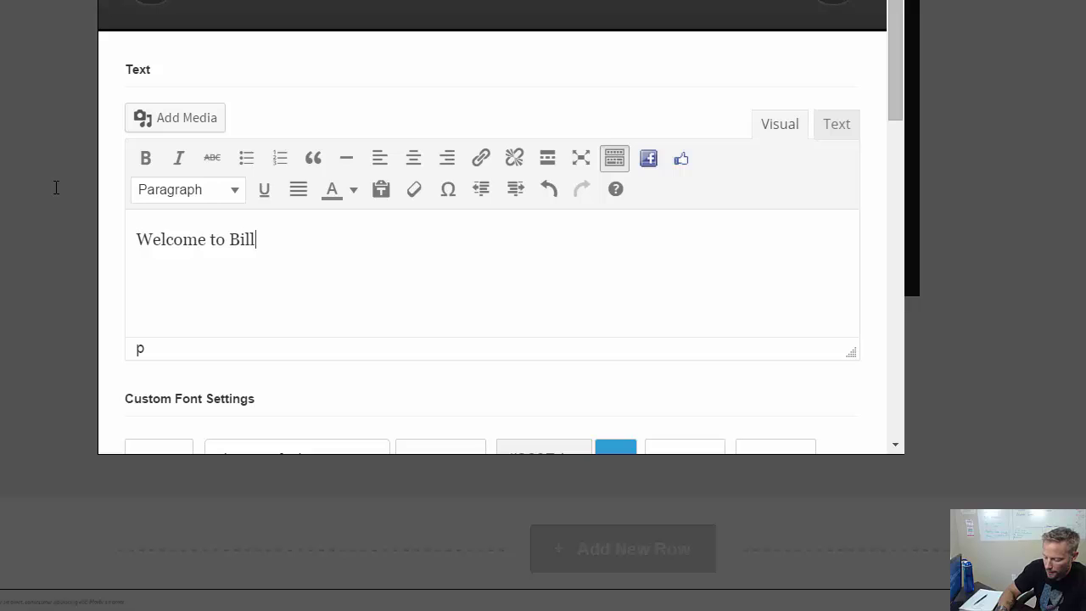
pyautogui.write("'s Awesome ")
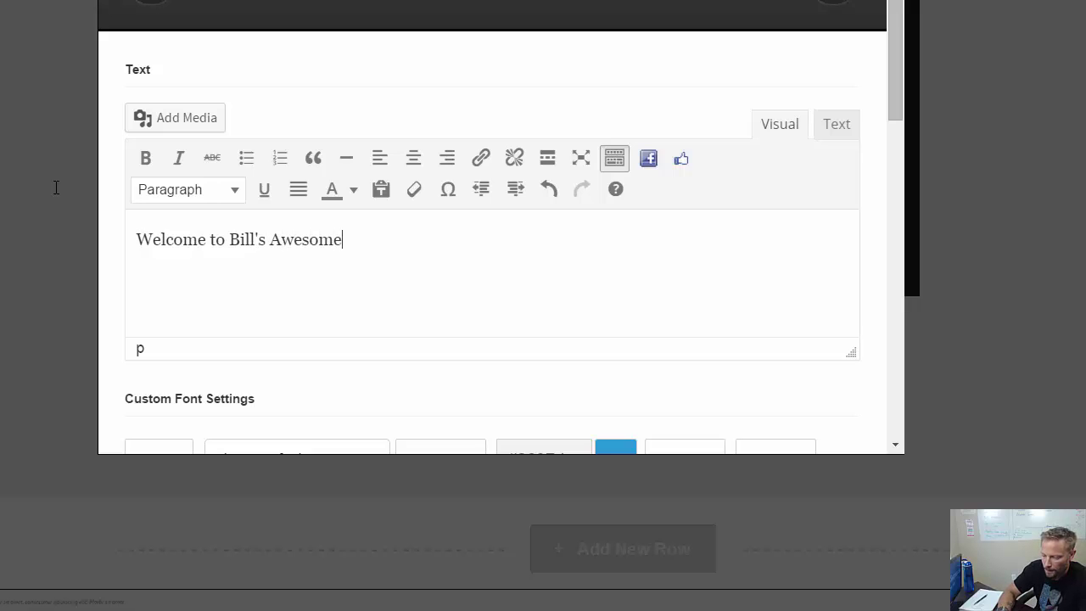
pyautogui.write('Page')
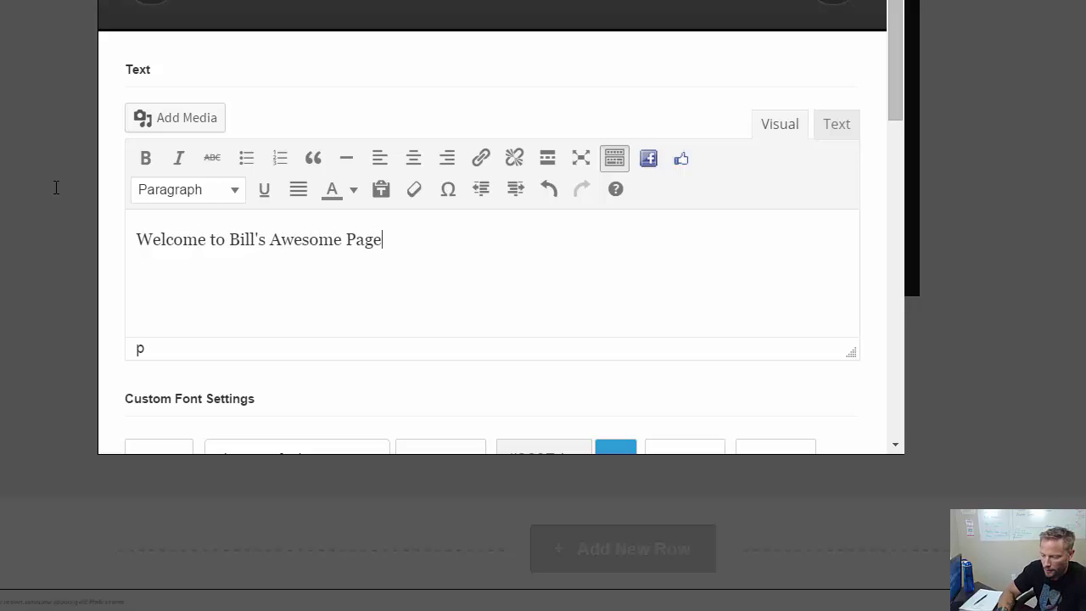
pyautogui.write('! Y')
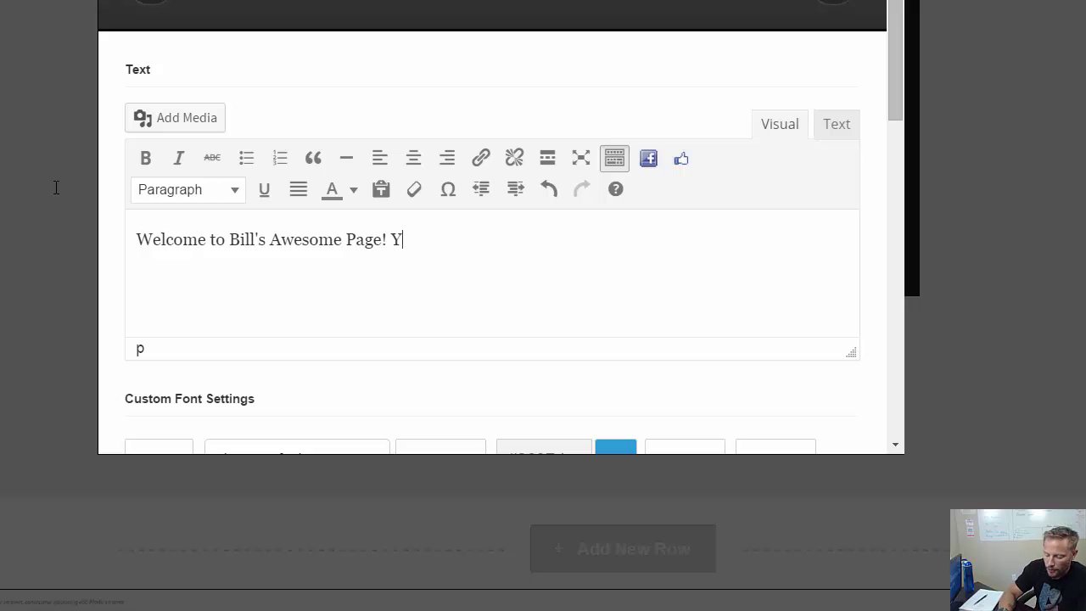
pyautogui.write('ou are a g')
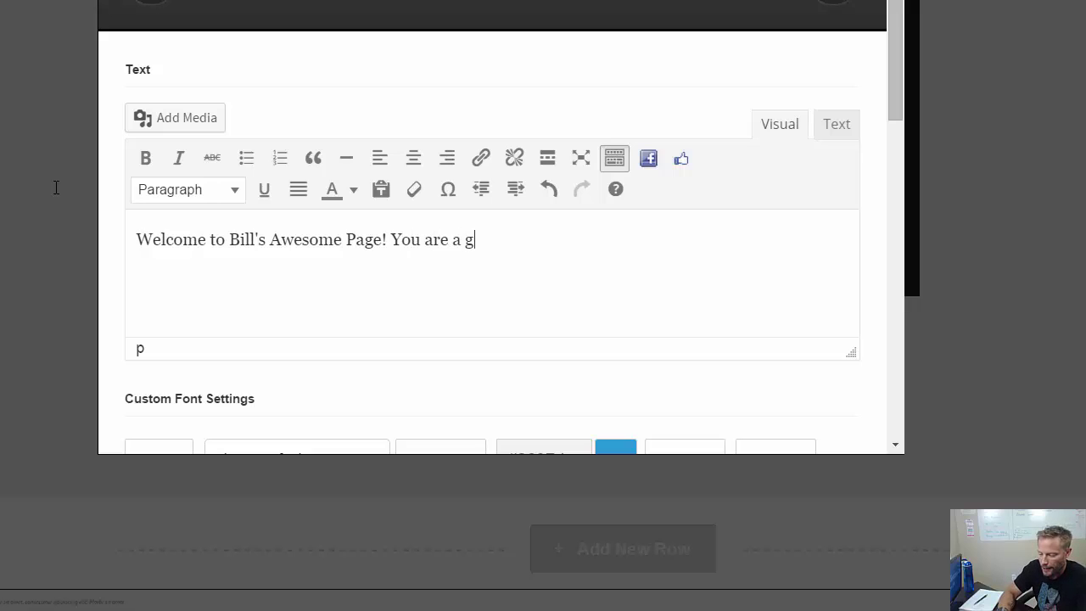
pyautogui.press('BackSpace')
pyautogui.write('Grrreat')
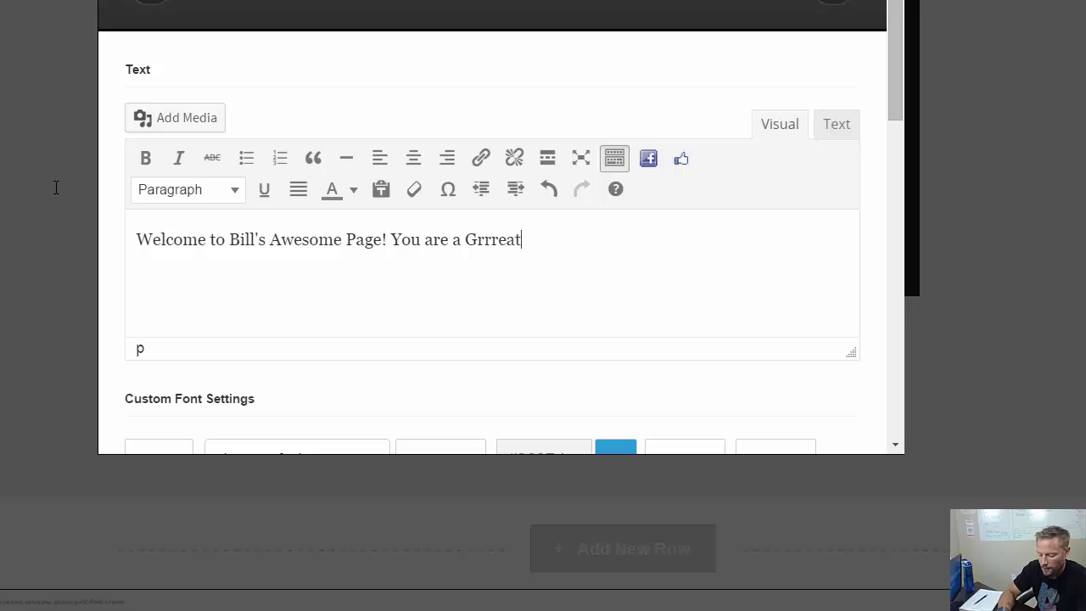
pyautogui.write(' Customer')
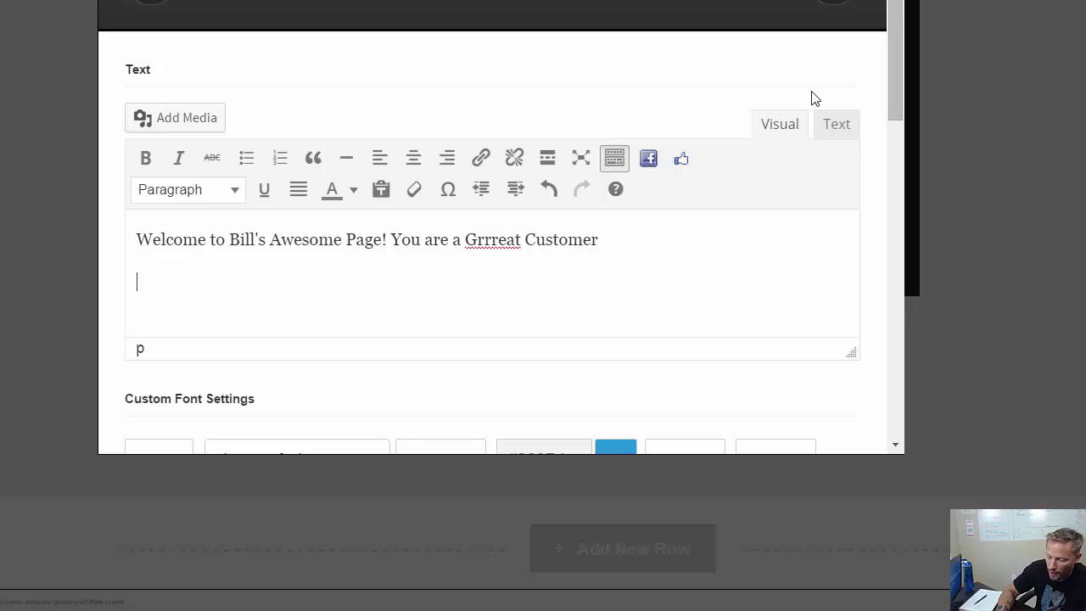
pyautogui.moveTo(897, 65); pyautogui.dragTo(881, 393)
pyautogui.click(839, 404)
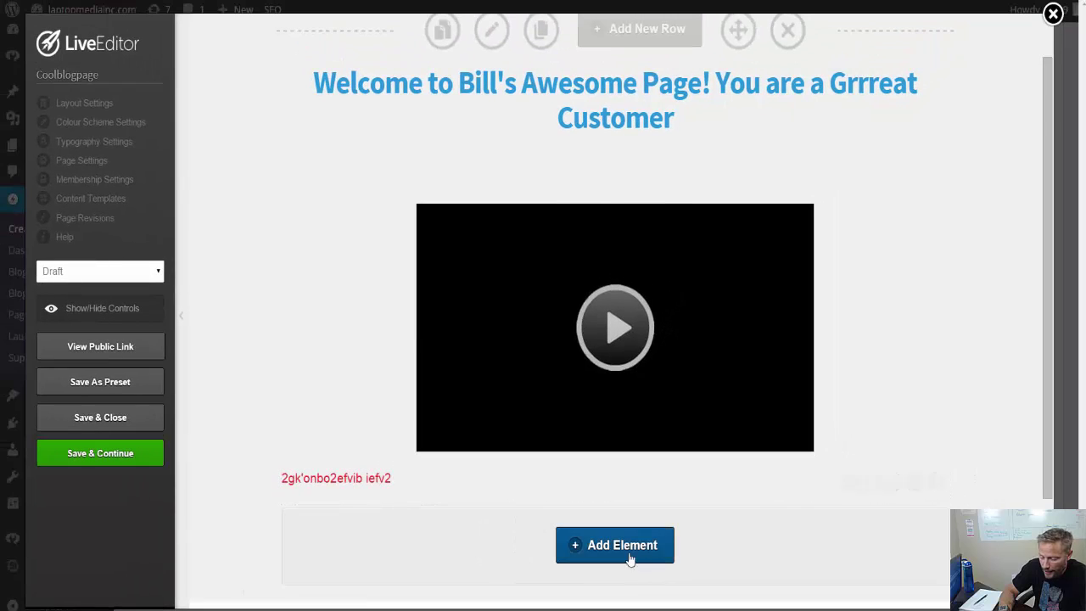
# Open and dismiss the list of insertable elements, and duplicate the video element below the headline.
pyautogui.click(642, 559)
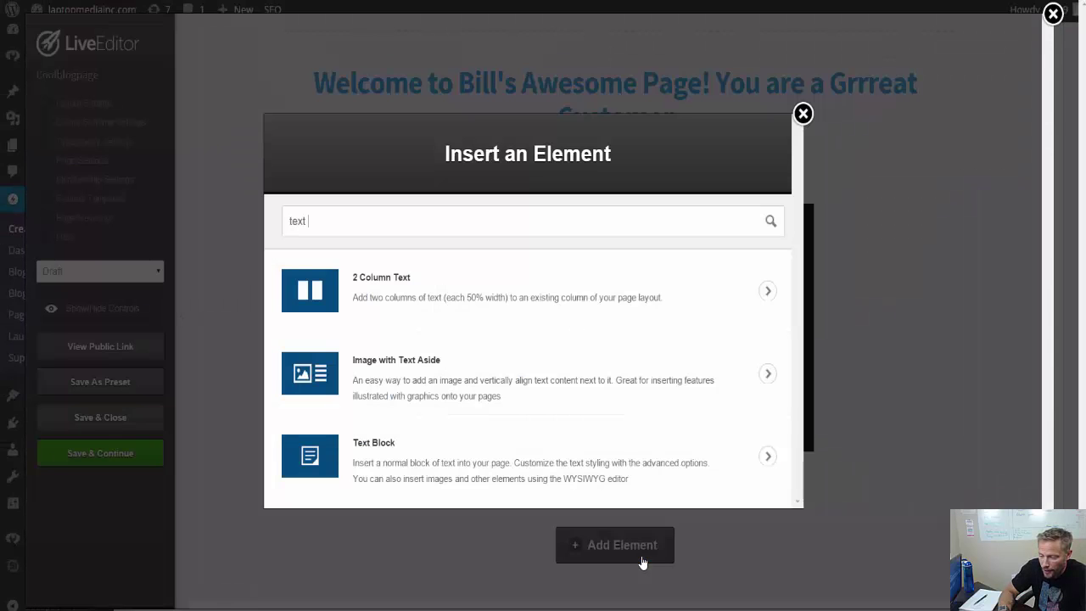
pyautogui.click(803, 114)
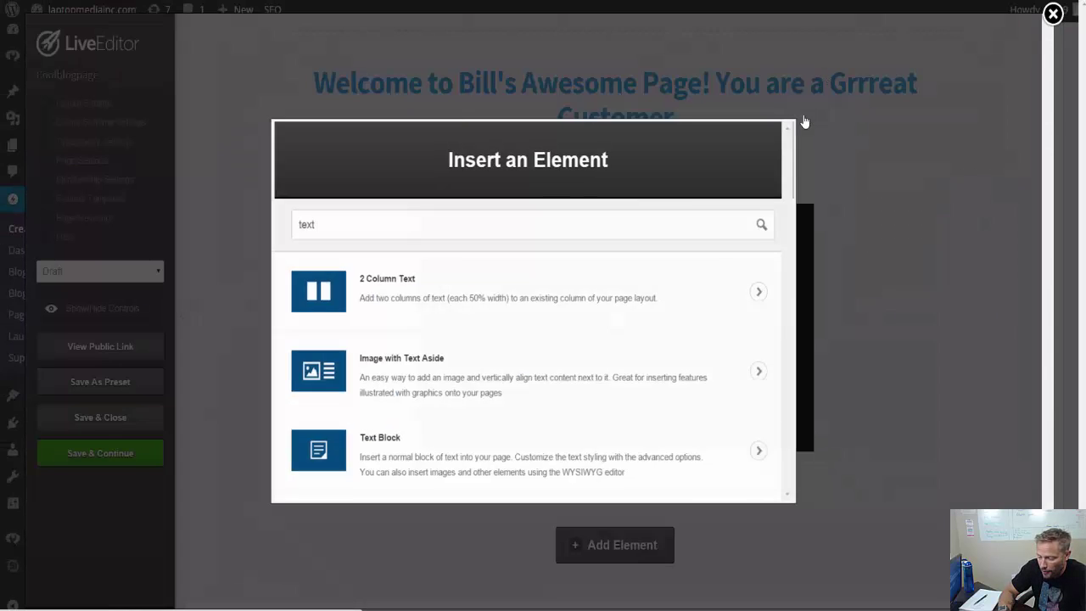
pyautogui.moveTo(756, 380)
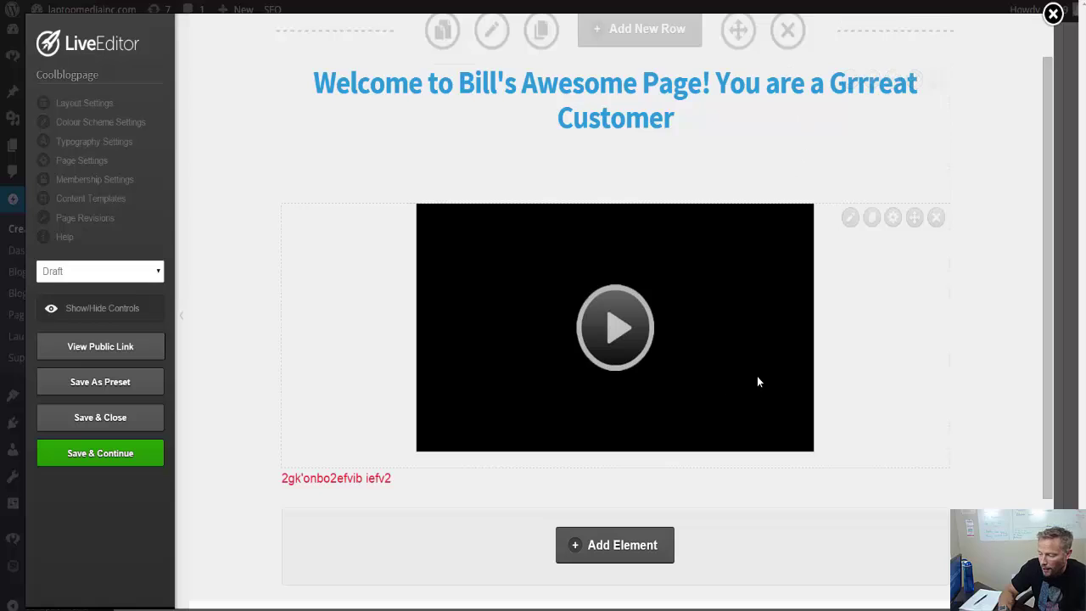
pyautogui.click(875, 220)
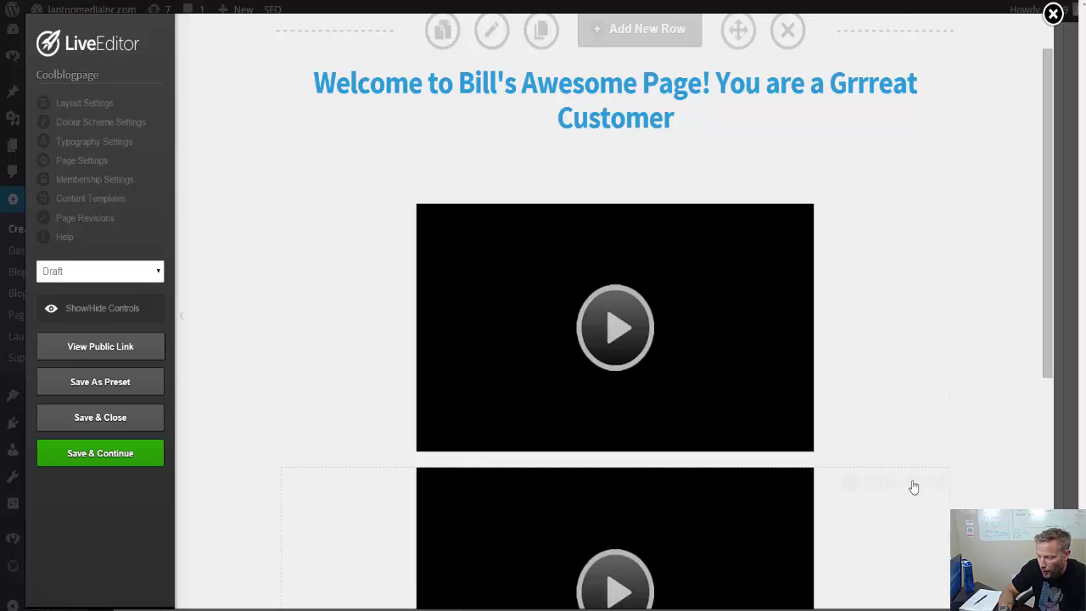
# Delete the duplicate video element directly below the main video and confirm its removal.
pyautogui.click(935, 482)
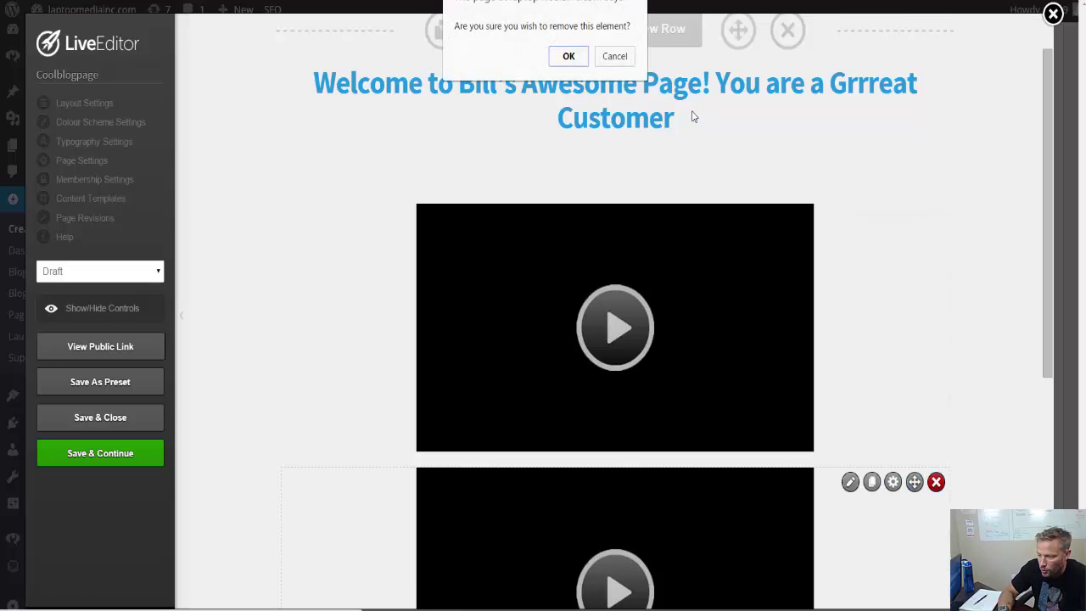
pyautogui.click(568, 56)
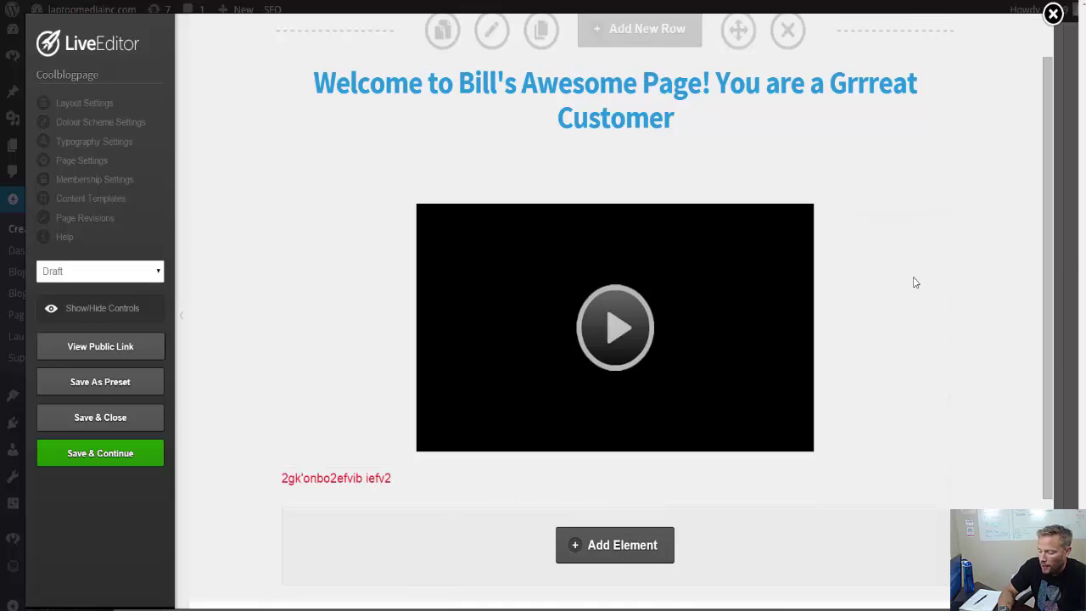
# Insert an empty 2 Column Text element below the red text block, and open and dismiss the list of insertable elements.
pyautogui.moveTo(1047, 236); pyautogui.dragTo(1046, 360)
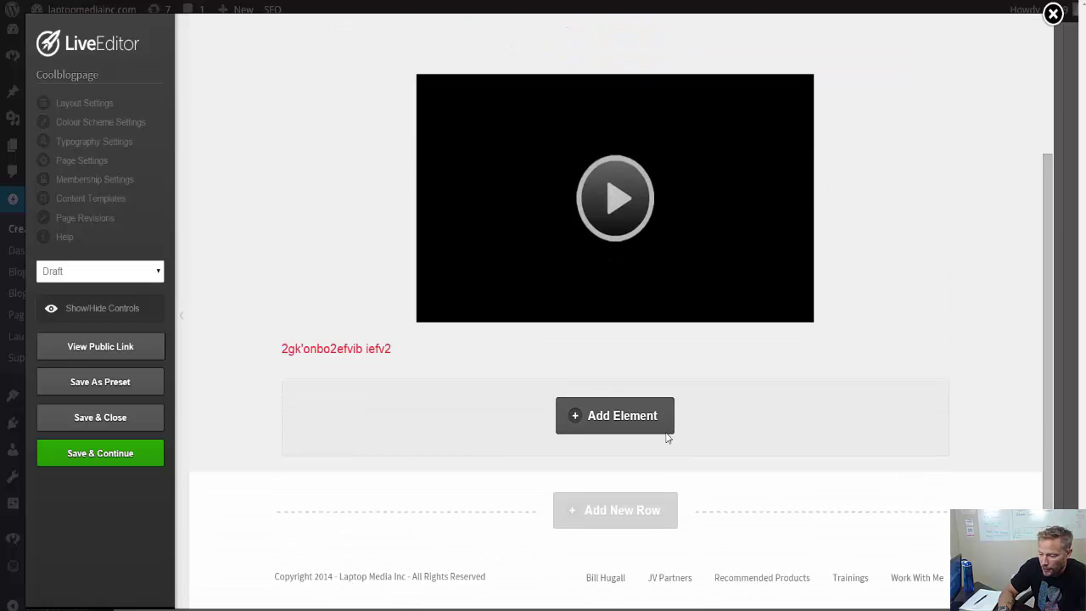
pyautogui.click(600, 418)
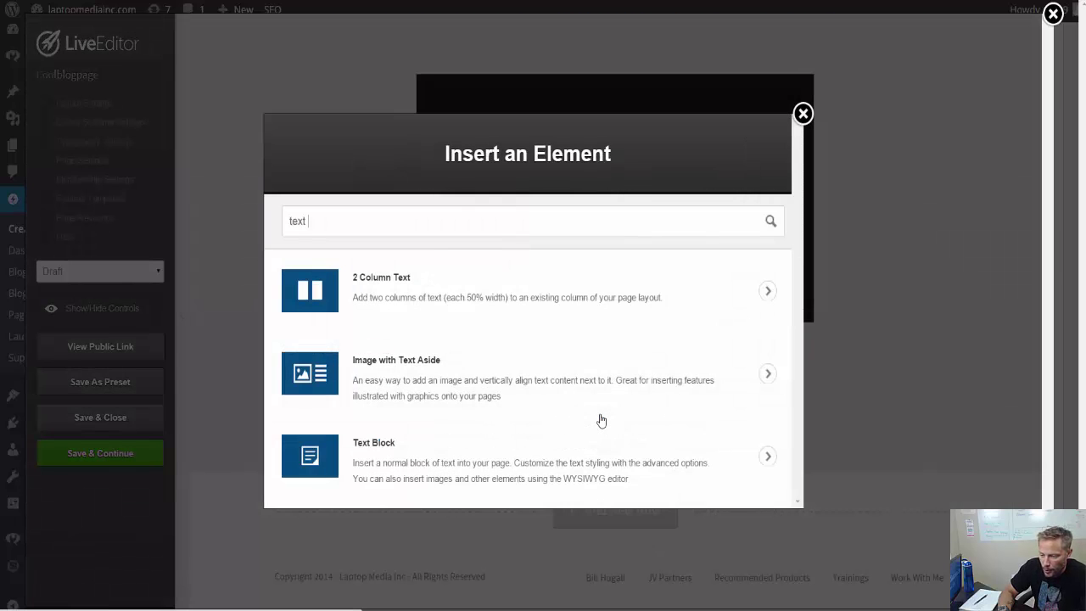
pyautogui.press('BackSpace')
pyautogui.press('BackSpace')
pyautogui.press('BackSpace')
pyautogui.press('BackSpace')
pyautogui.press('BackSpace')
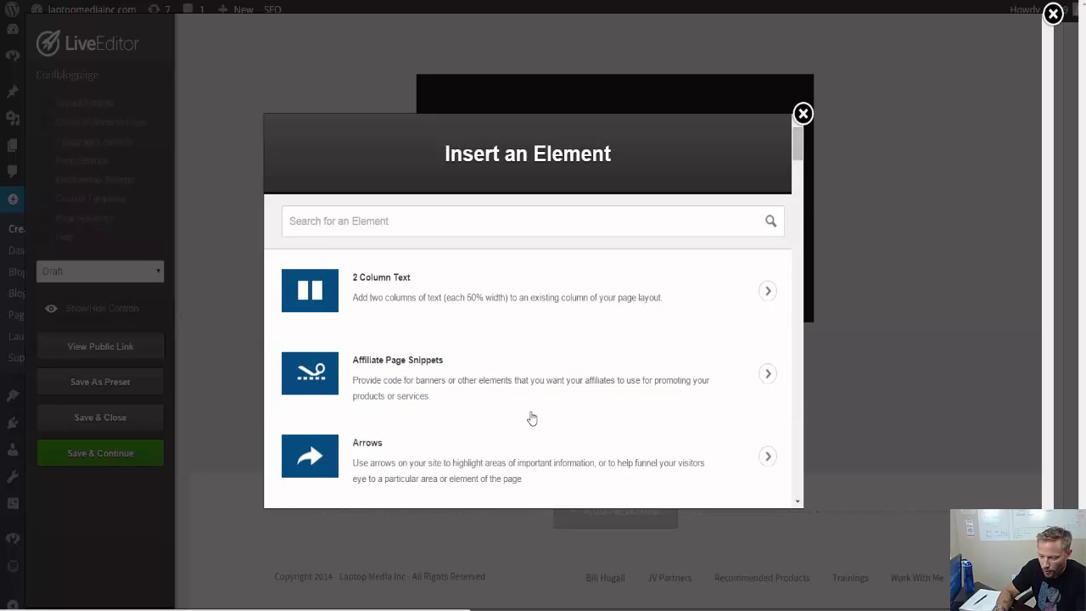
pyautogui.click(312, 280)
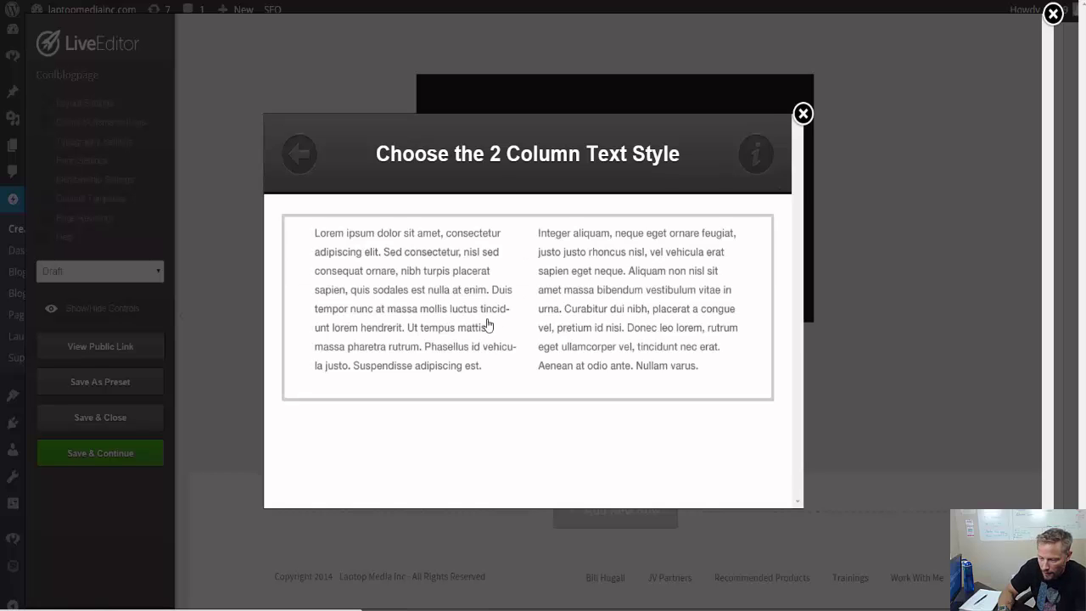
pyautogui.click(488, 325)
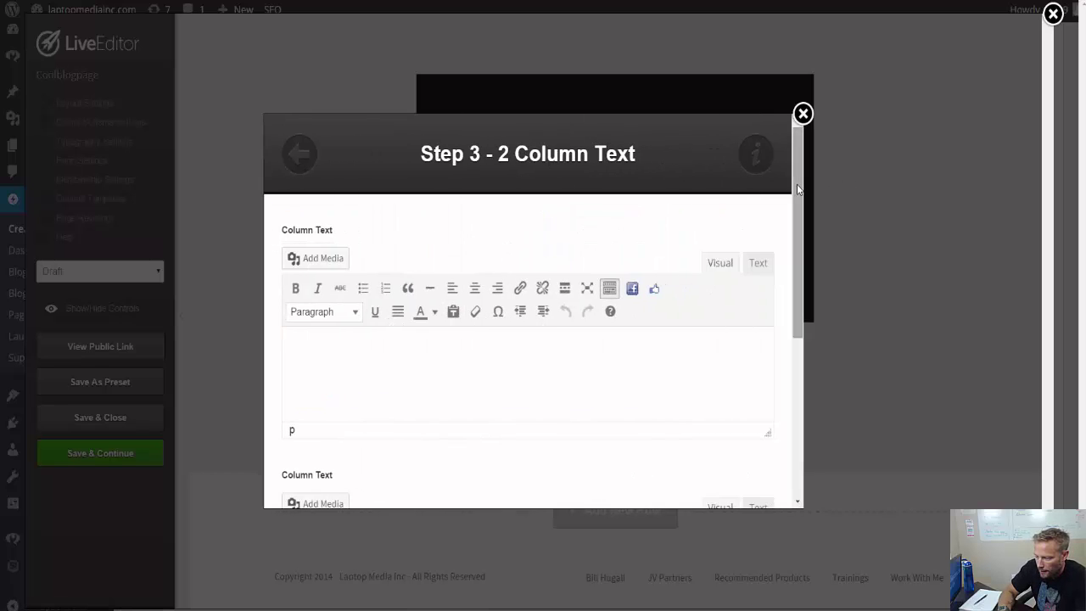
pyautogui.moveTo(798, 189); pyautogui.dragTo(797, 344)
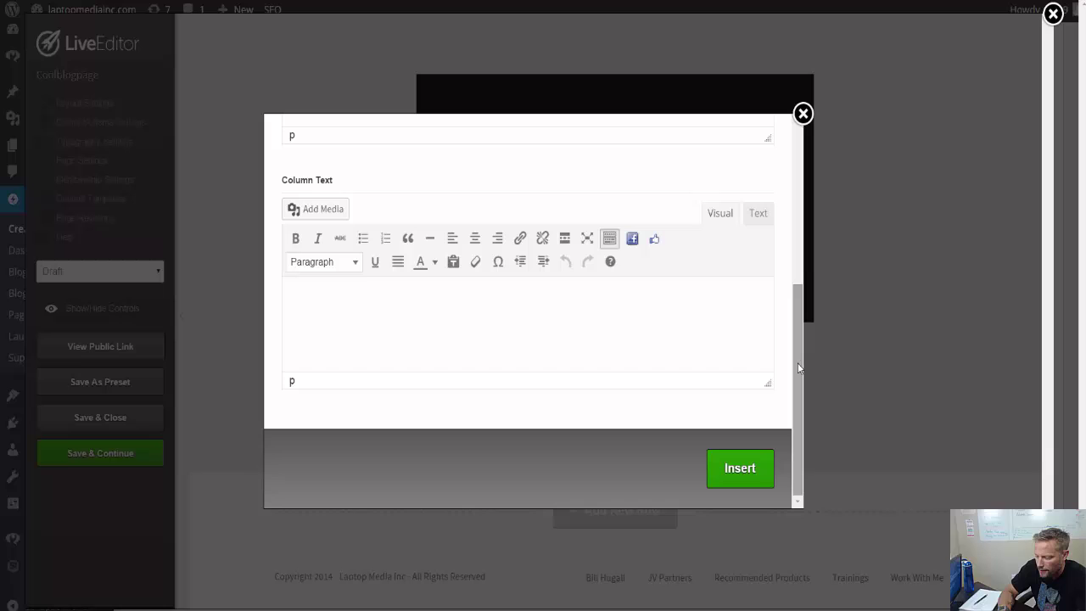
pyautogui.click(758, 478)
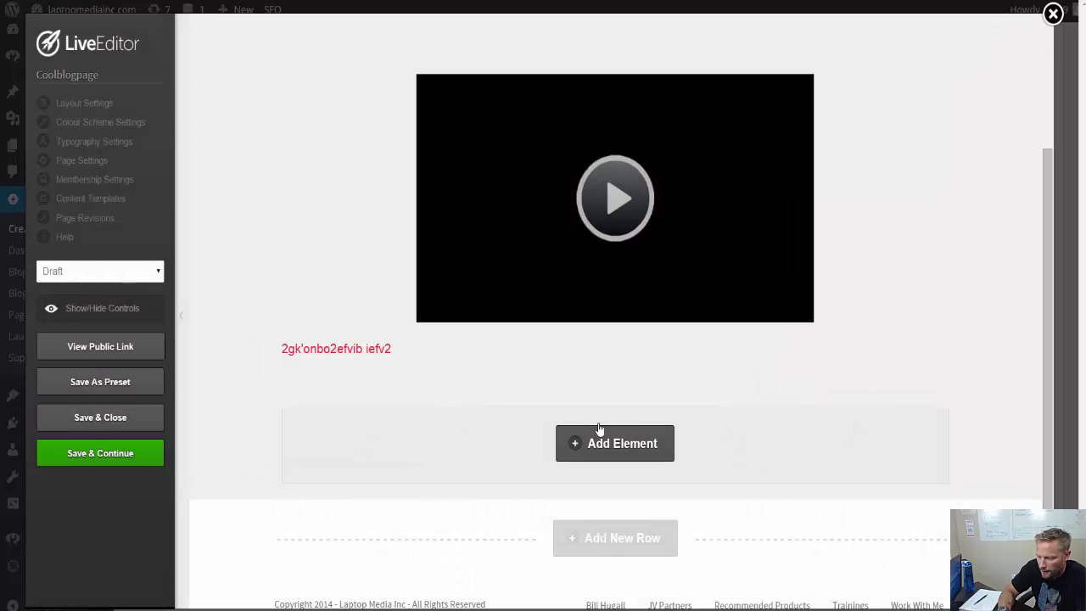
pyautogui.click(628, 452)
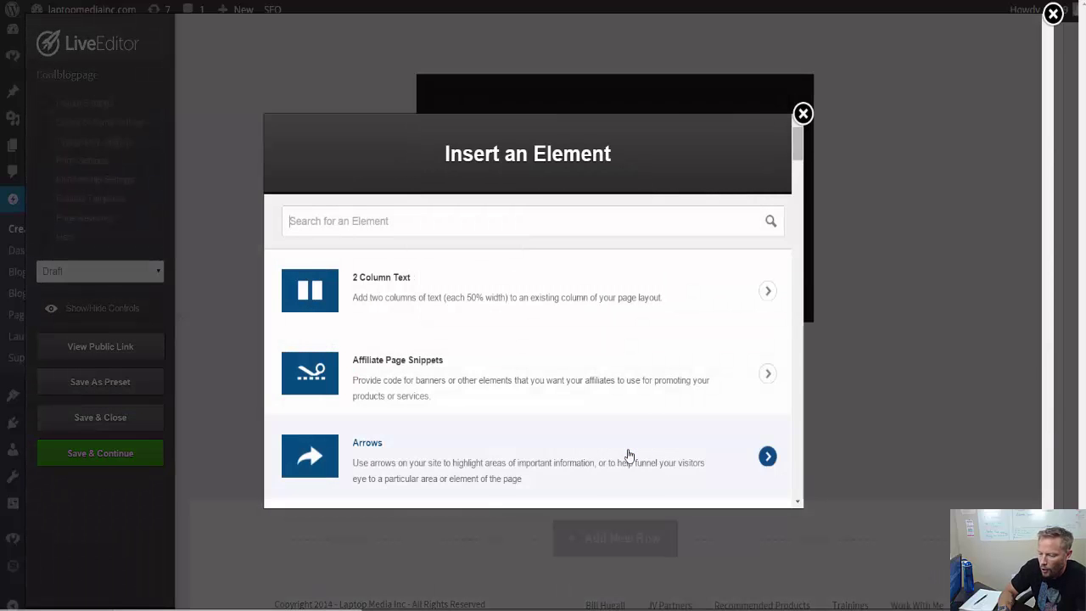
pyautogui.click(804, 119)
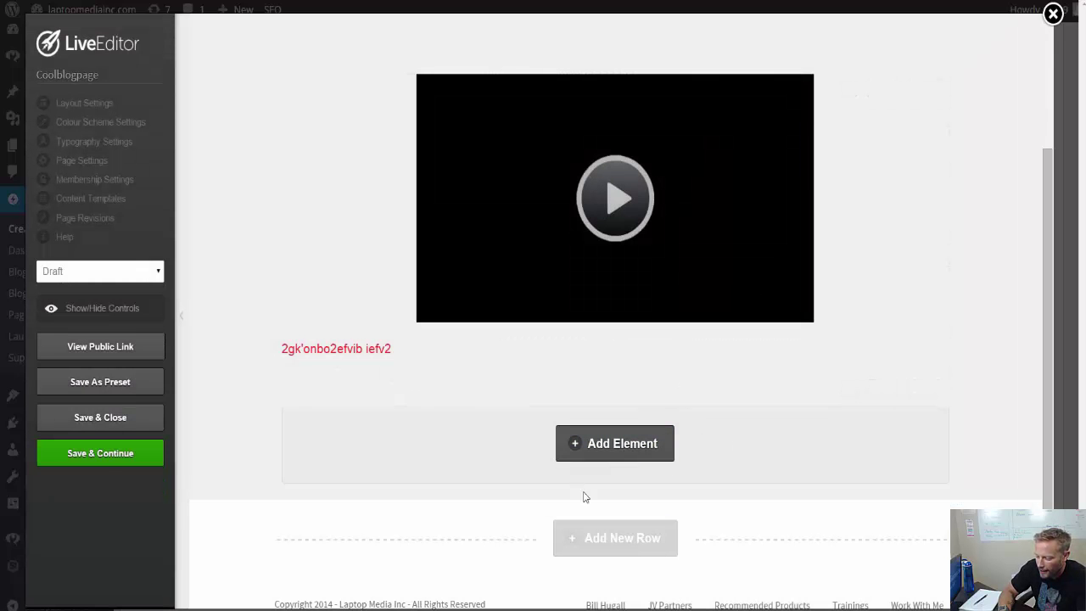
# Add a new row with the 2 Columns layout below the main video row.
pyautogui.click(606, 541)
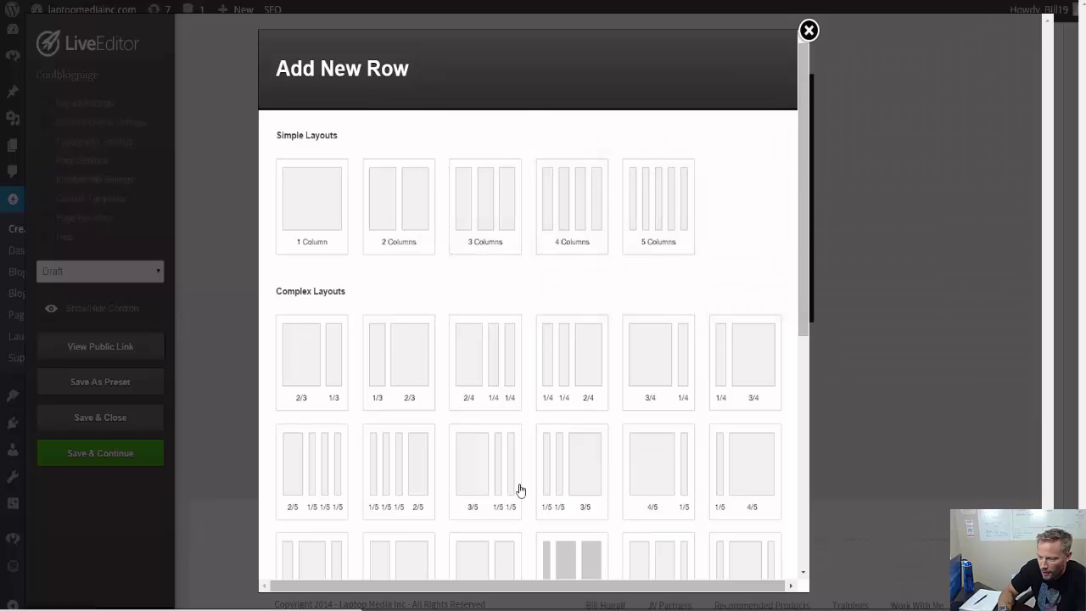
pyautogui.click(408, 223)
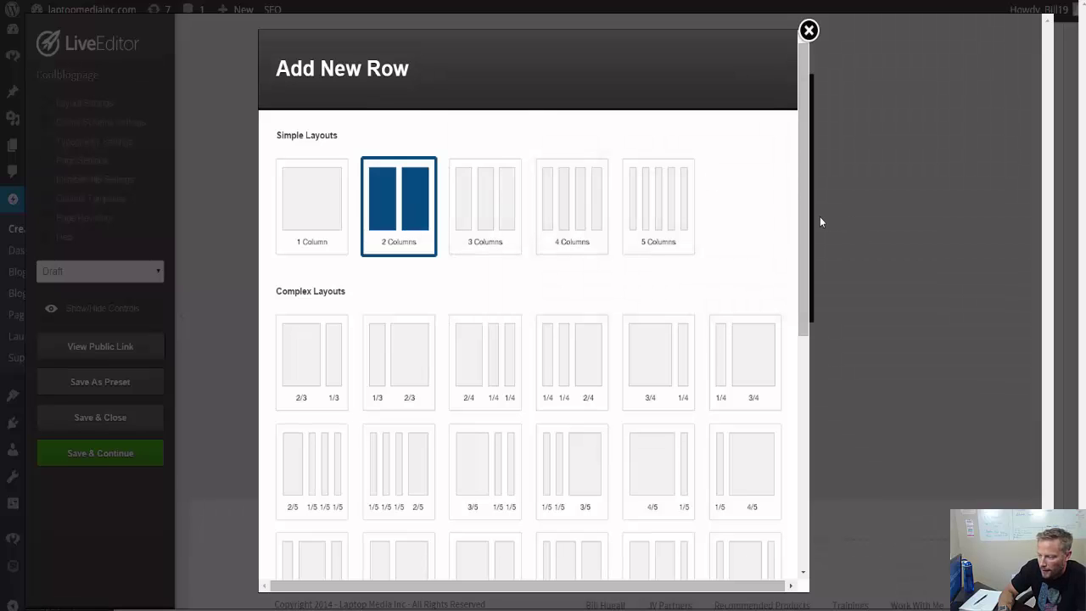
pyautogui.moveTo(804, 223); pyautogui.dragTo(806, 490)
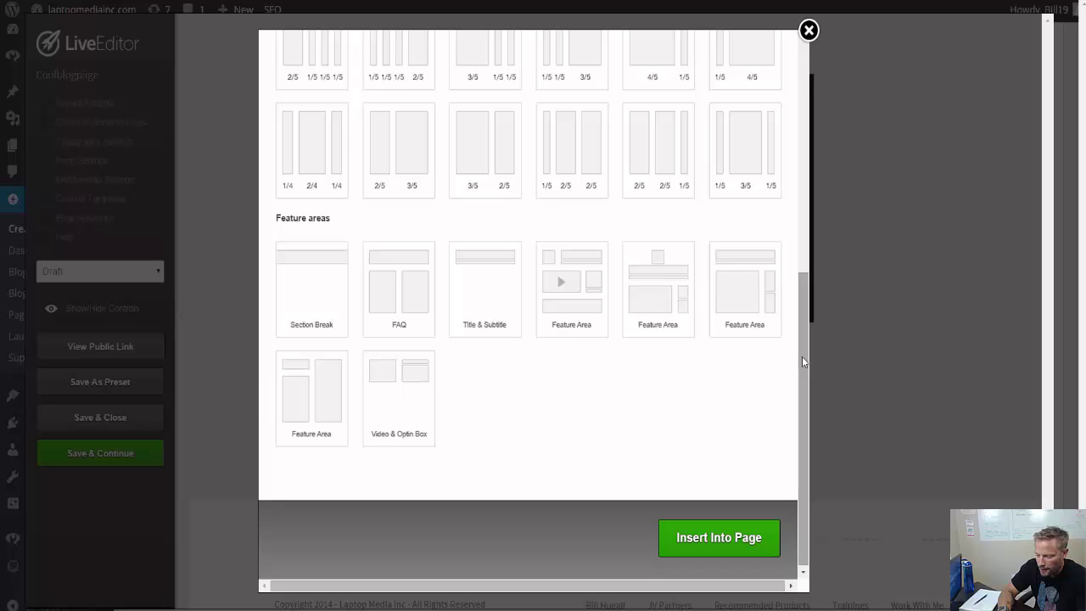
pyautogui.moveTo(802, 356); pyautogui.dragTo(788, 212)
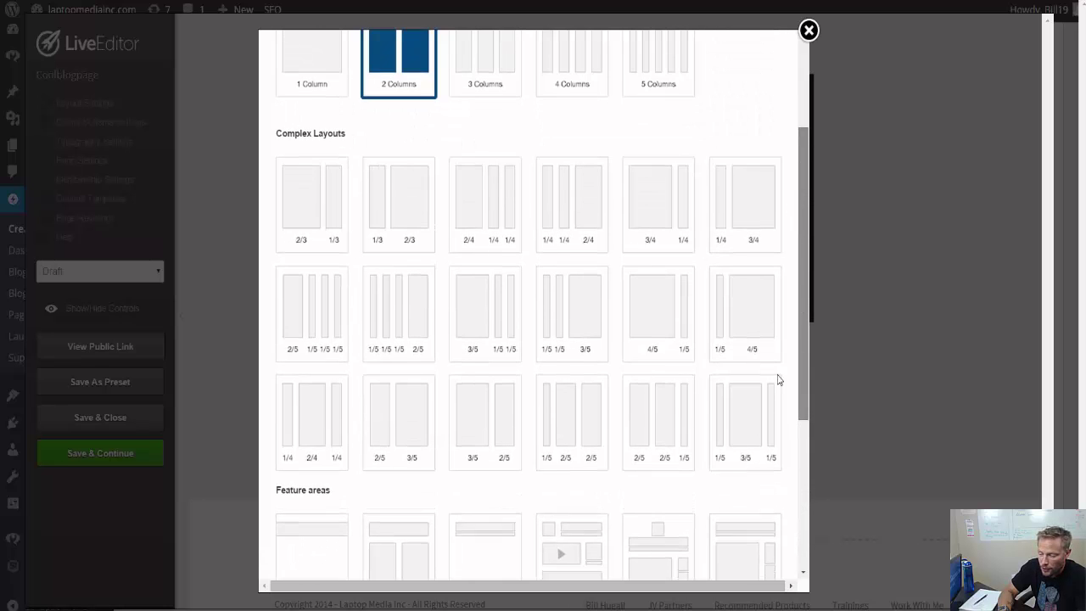
pyautogui.scroll(-3, 779, 380)
pyautogui.click(705, 548)
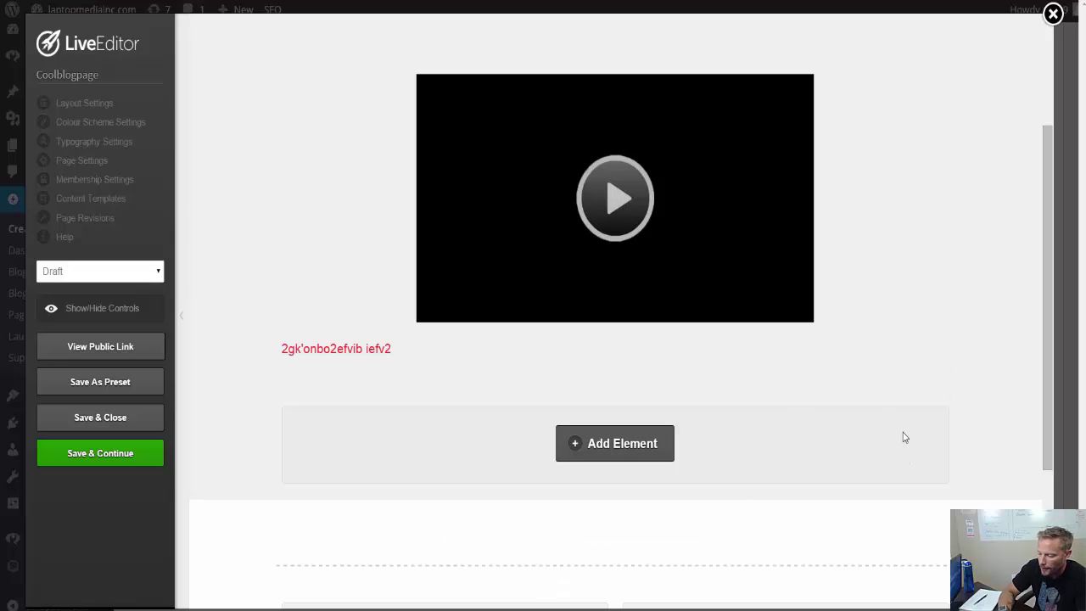
# Delete the empty 2 Column Text element below the red text block.
pyautogui.moveTo(808, 394)
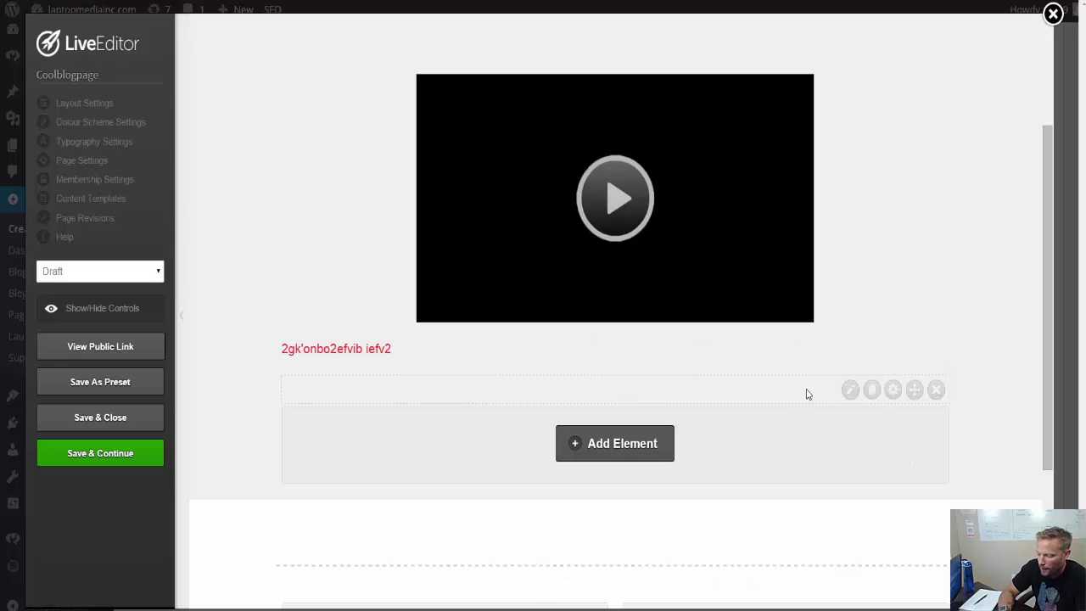
pyautogui.click(936, 389)
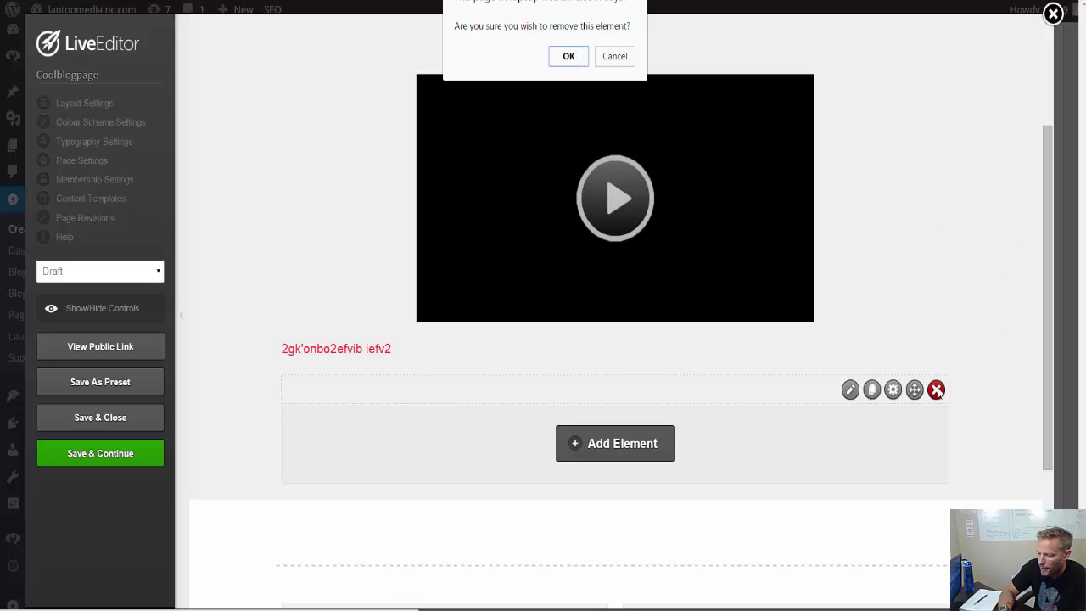
pyautogui.click(570, 57)
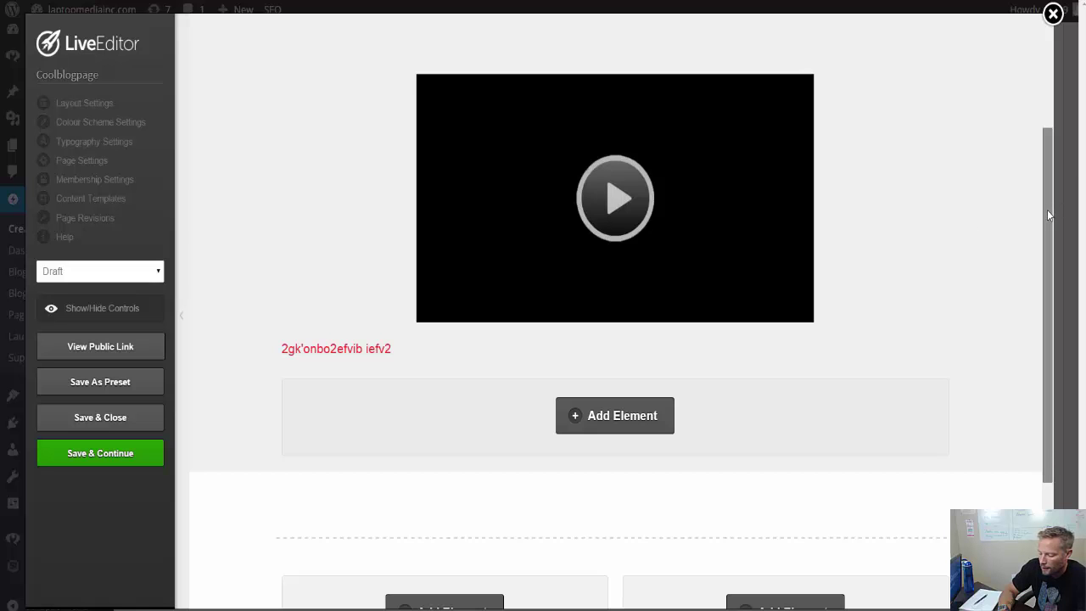
# Search the insertable elements for "vide" and choose the Video Player with its default style for the new row's first column.
pyautogui.moveTo(1046, 210); pyautogui.dragTo(1050, 331)
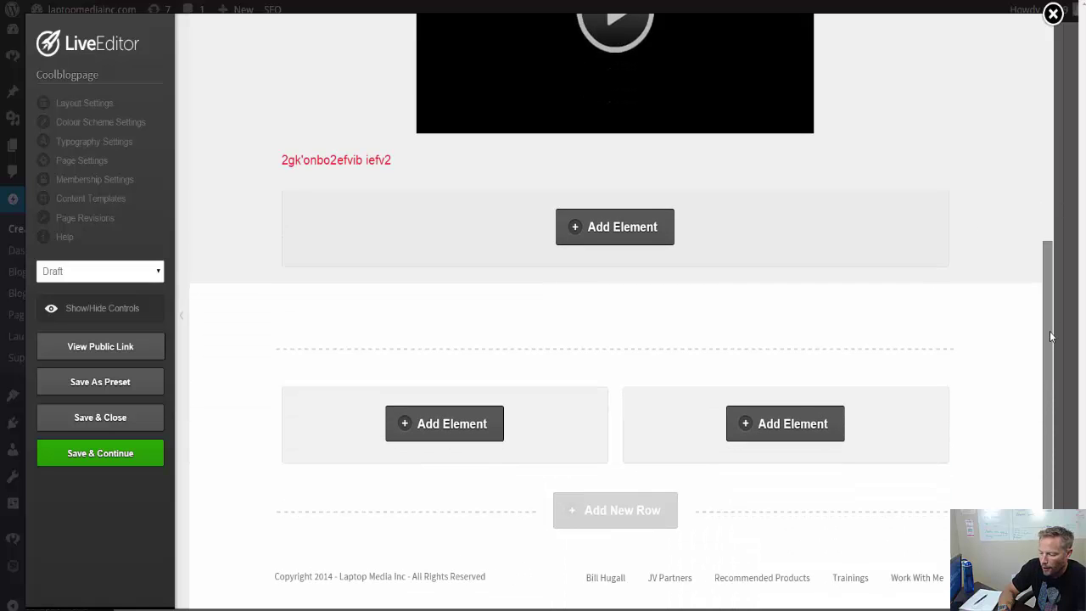
pyautogui.click(479, 425)
pyautogui.write('vide')
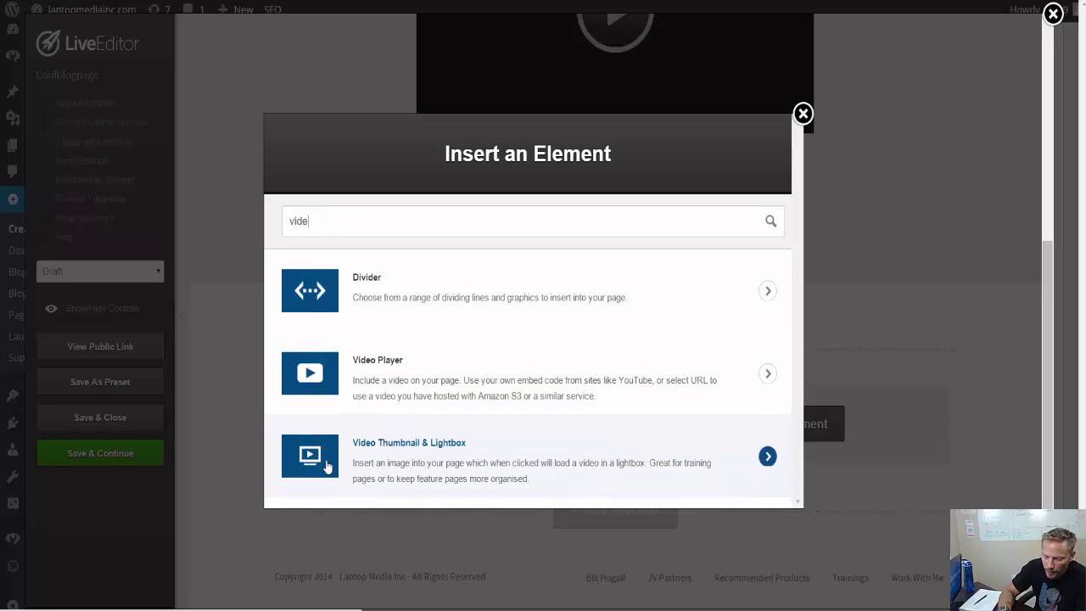
pyautogui.click(336, 367)
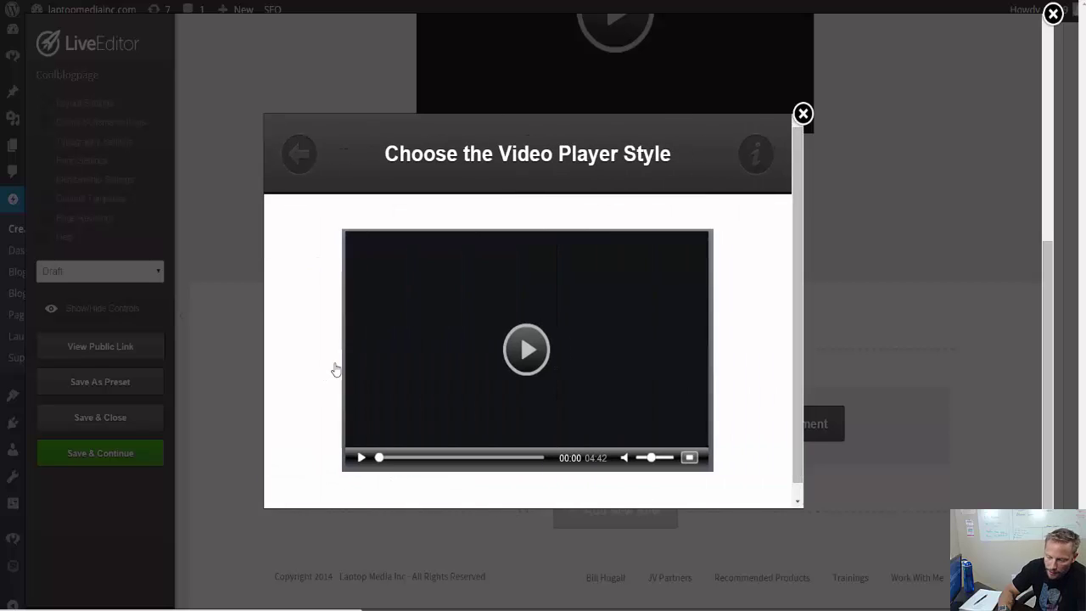
pyautogui.click(597, 307)
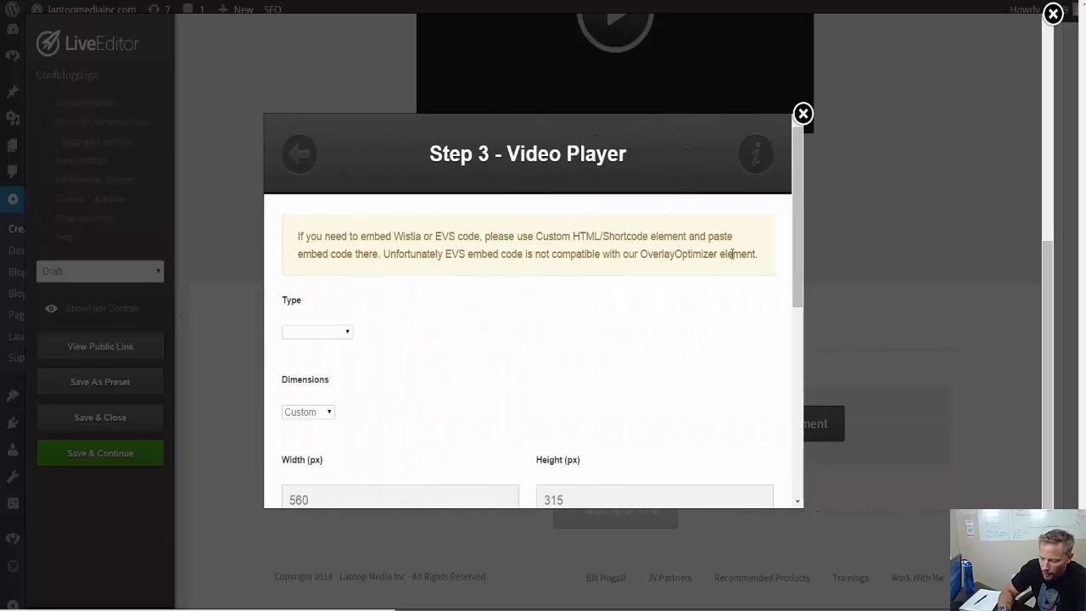
# Set the video player's type to Embed Code and insert it into the column.
pyautogui.moveTo(800, 229); pyautogui.dragTo(798, 471)
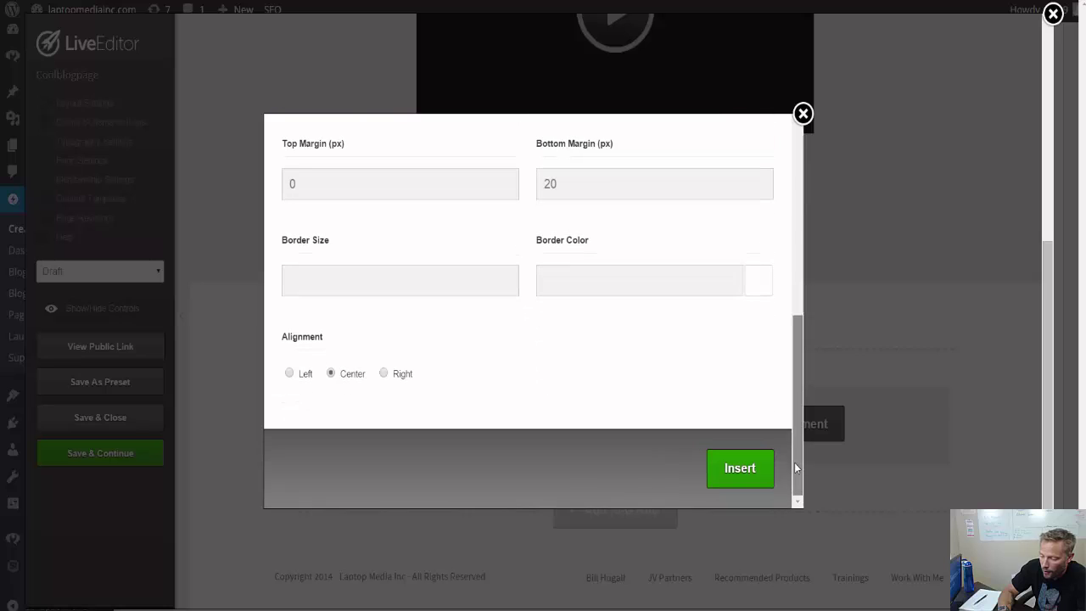
pyautogui.click(739, 480)
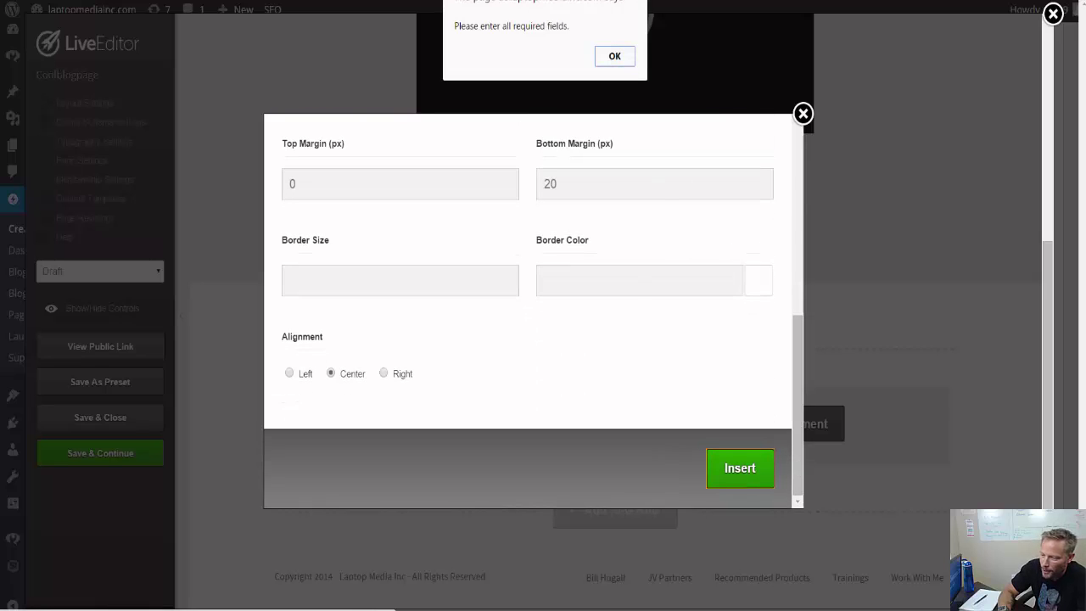
pyautogui.click(614, 56)
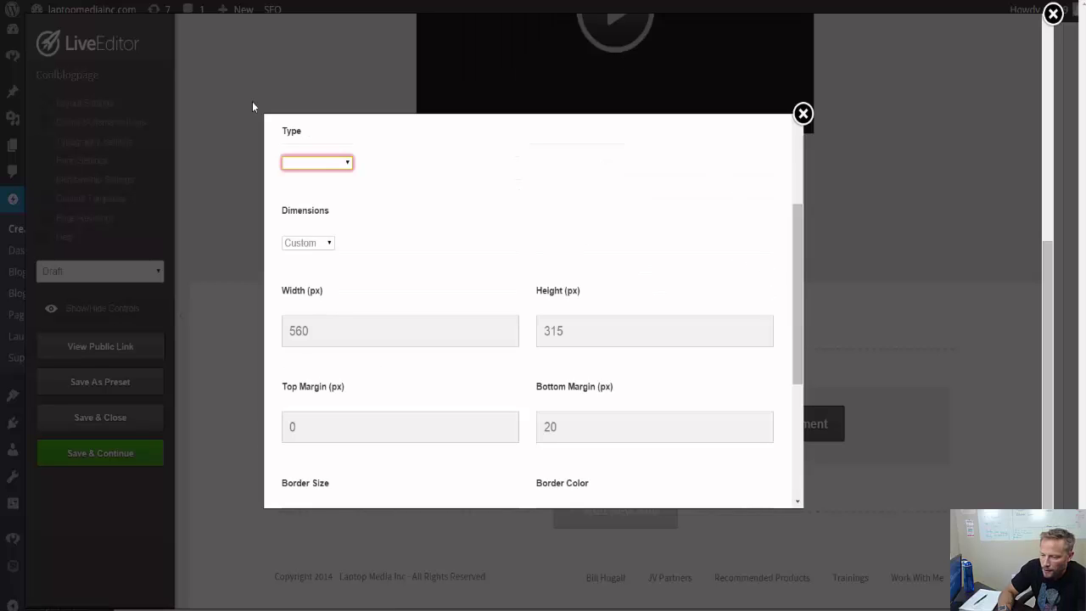
pyautogui.click(348, 161)
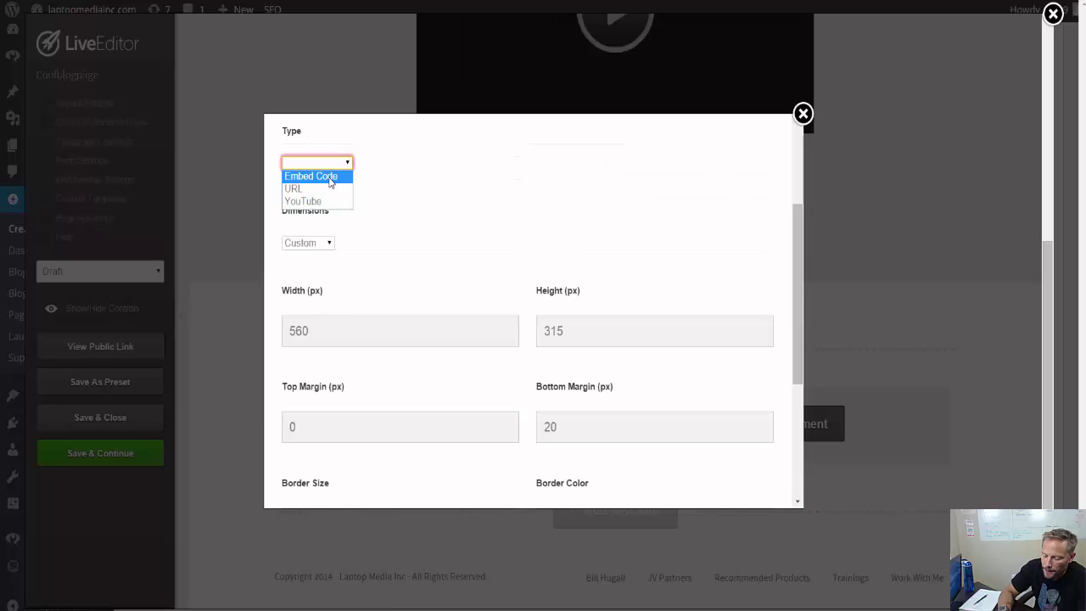
pyautogui.click(330, 182)
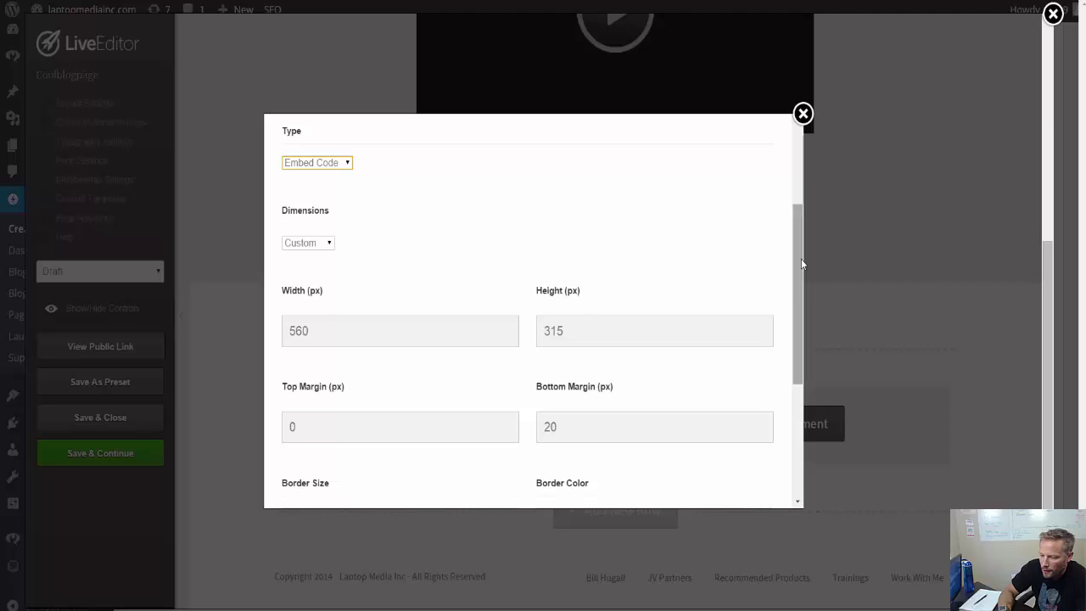
pyautogui.moveTo(801, 259); pyautogui.dragTo(790, 434)
pyautogui.click(749, 467)
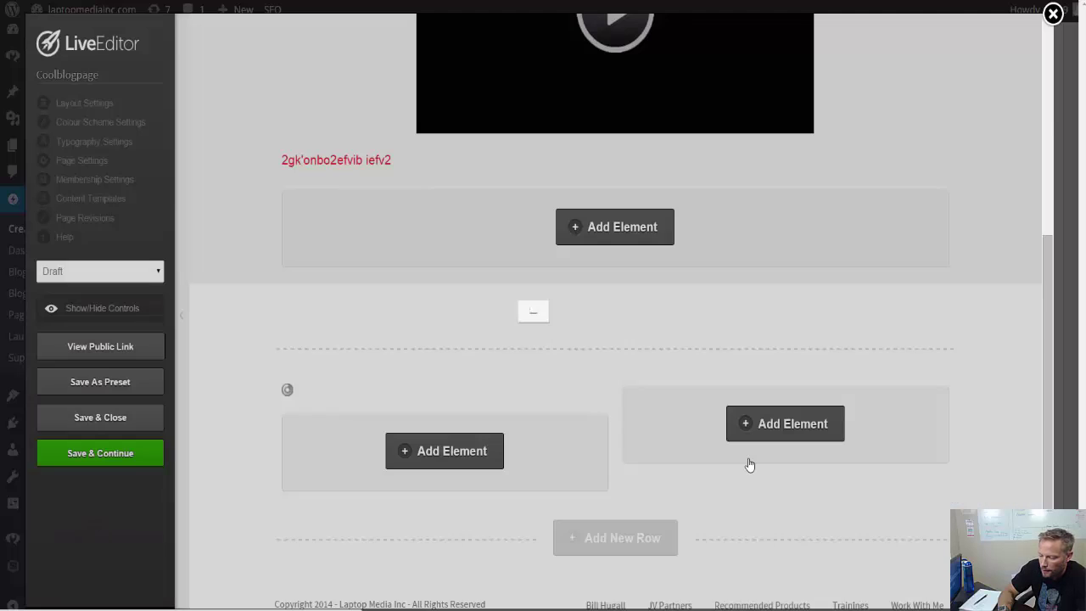
# Duplicate the first column's video player and move the copy into the second column beside it.
pyautogui.moveTo(508, 409)
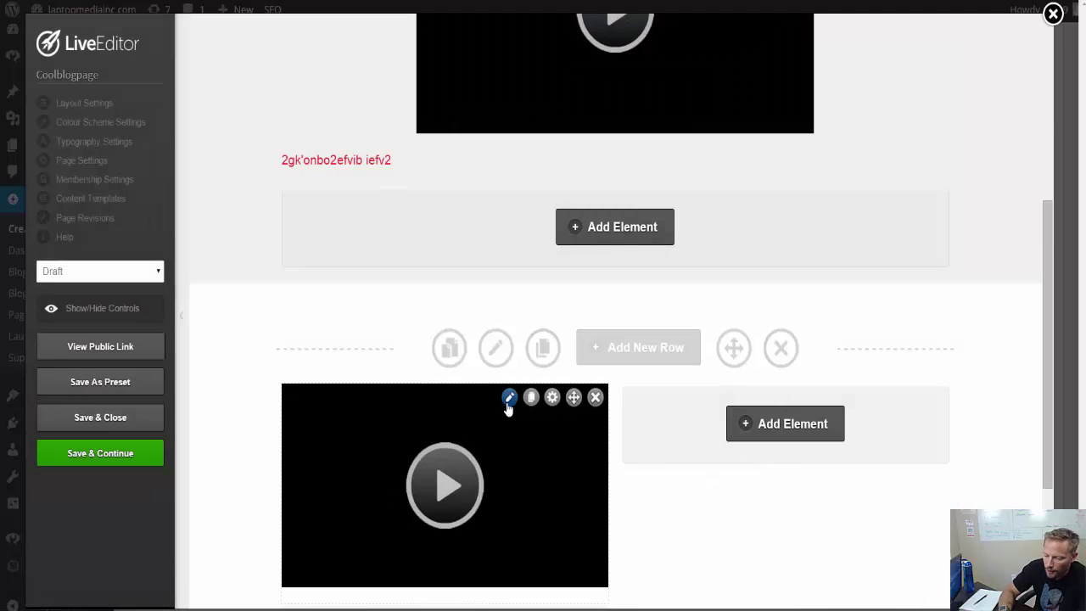
pyautogui.click(530, 397)
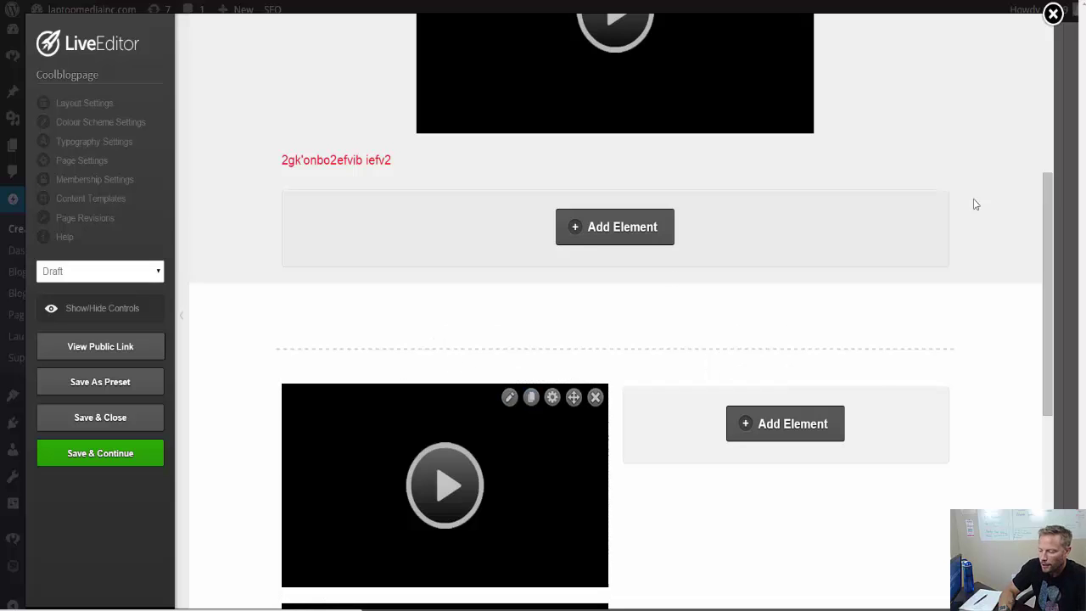
pyautogui.moveTo(1041, 262); pyautogui.dragTo(1045, 378)
pyautogui.moveTo(573, 389); pyautogui.dragTo(914, 185)
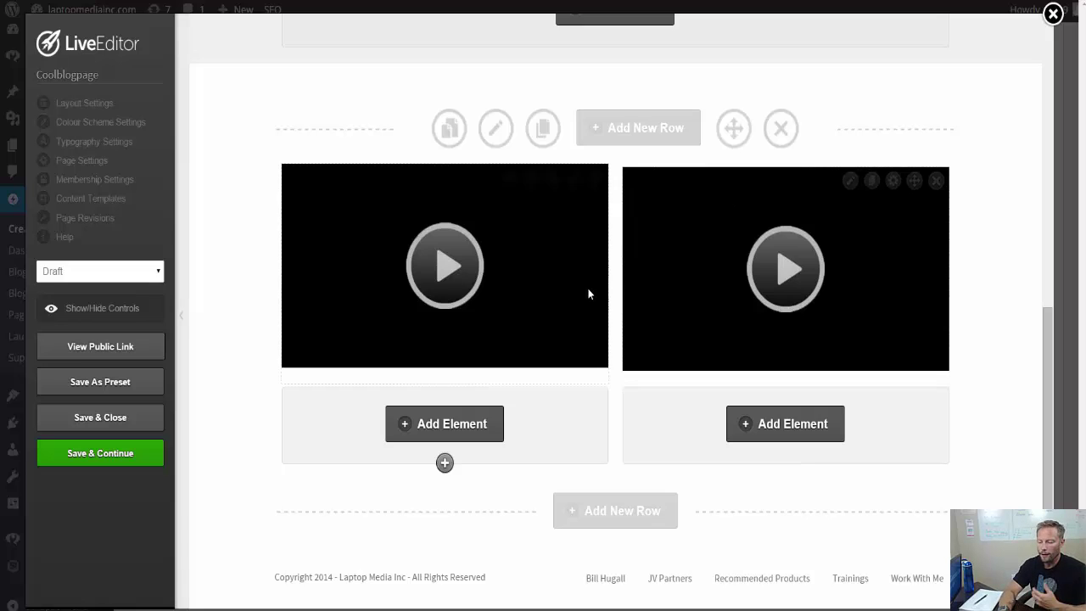
# Add a Section Break feature-area row below the two-column video row.
pyautogui.click(639, 514)
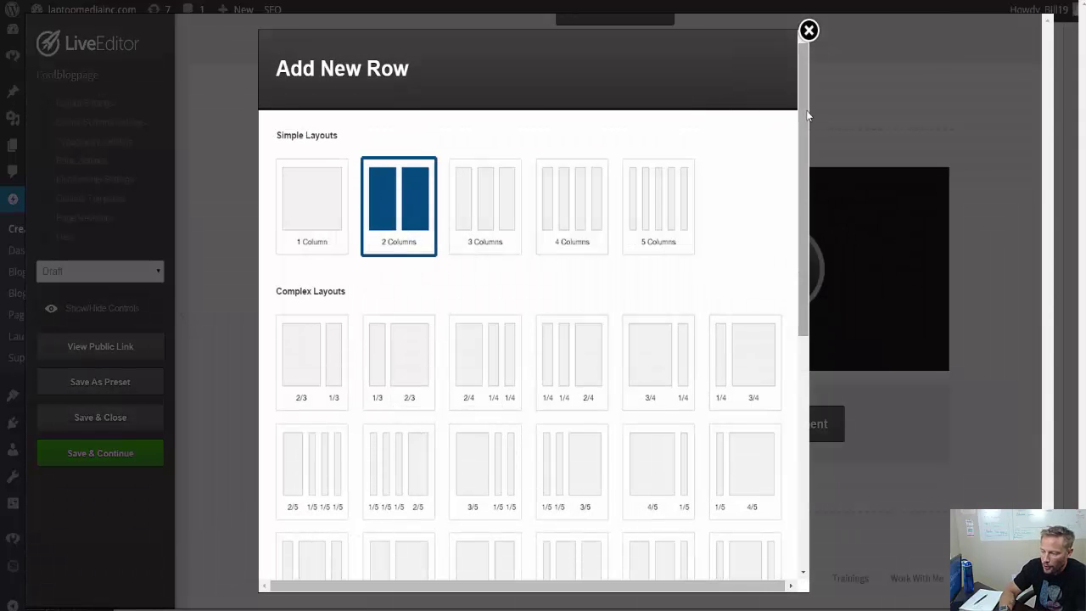
pyautogui.scroll(-5, 806, 112)
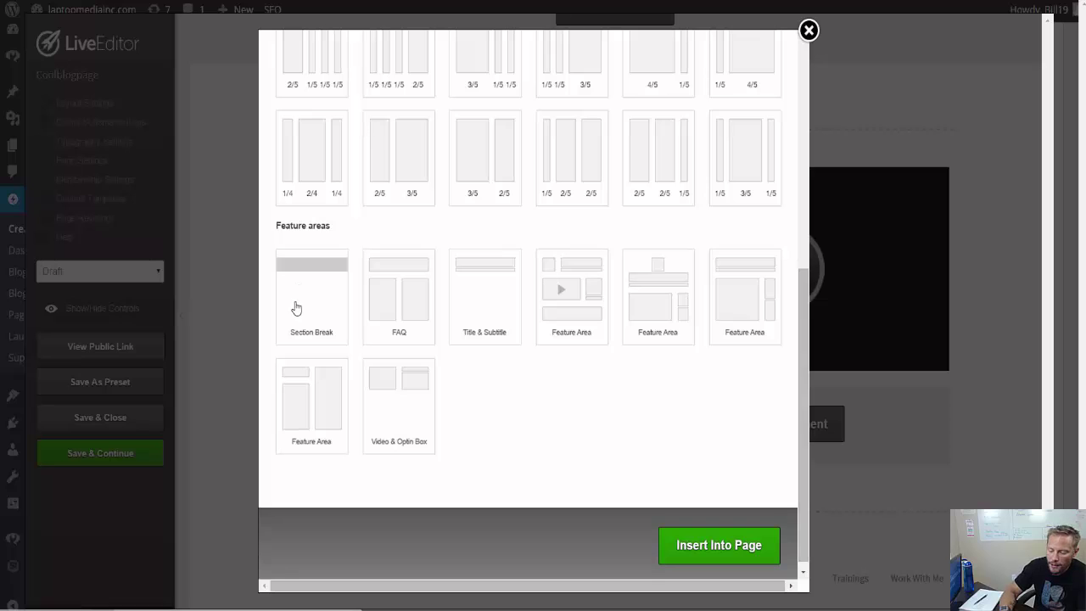
pyautogui.click(301, 306)
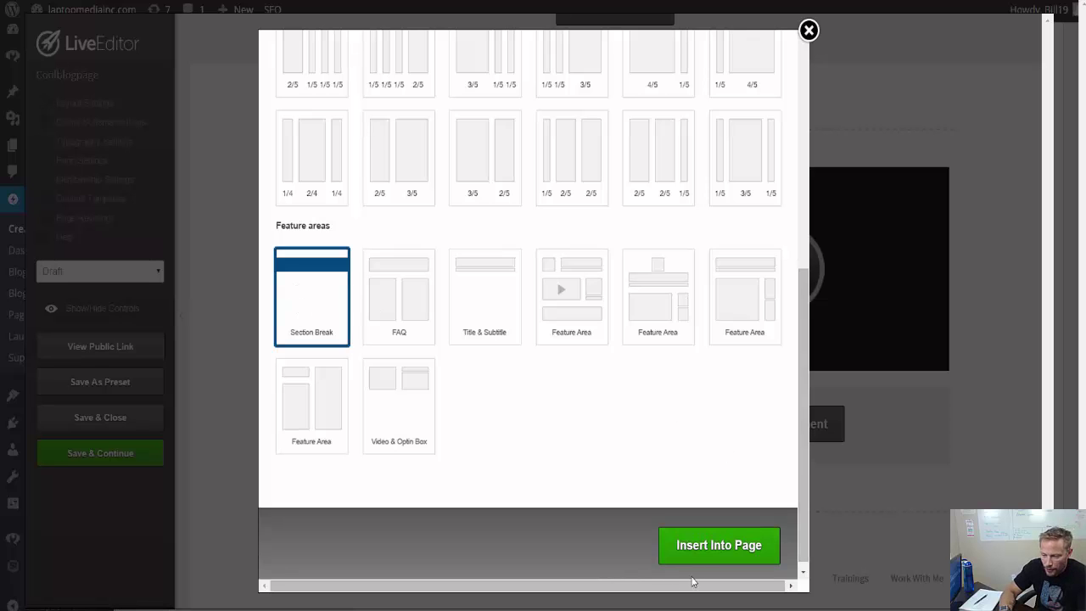
pyautogui.click(721, 546)
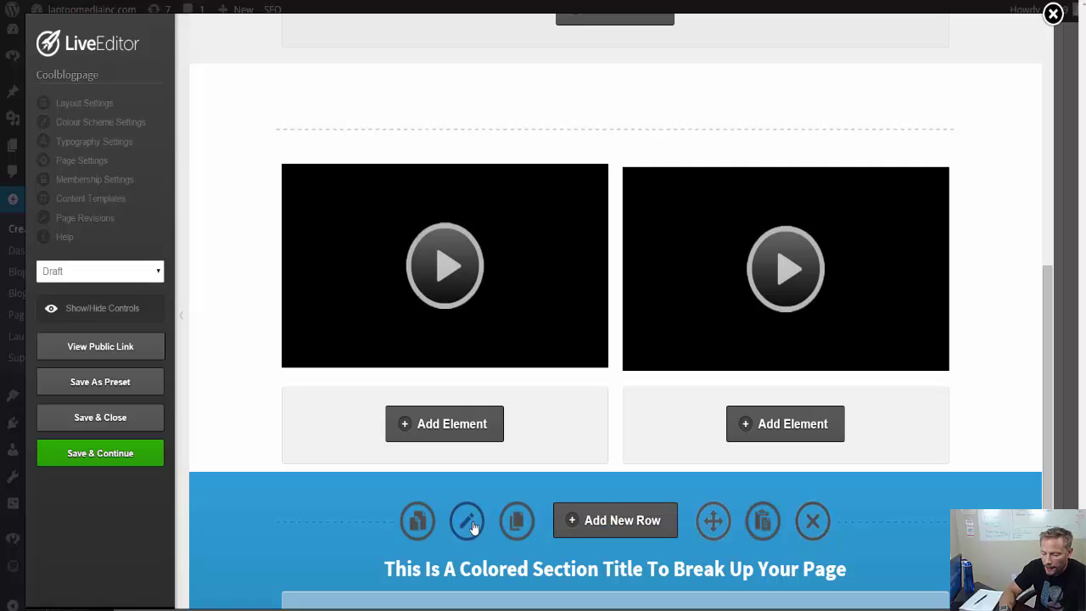
# Give the section break row a background gradient starting at black #000000 and ending at white #ffffff, and update the row.
pyautogui.click(477, 521)
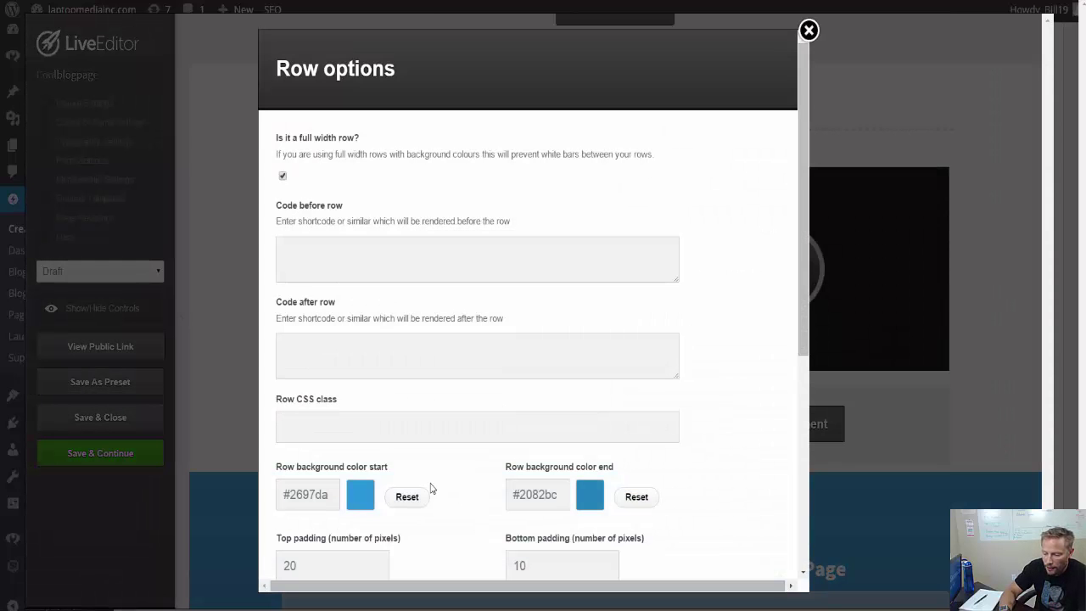
pyautogui.click(362, 499)
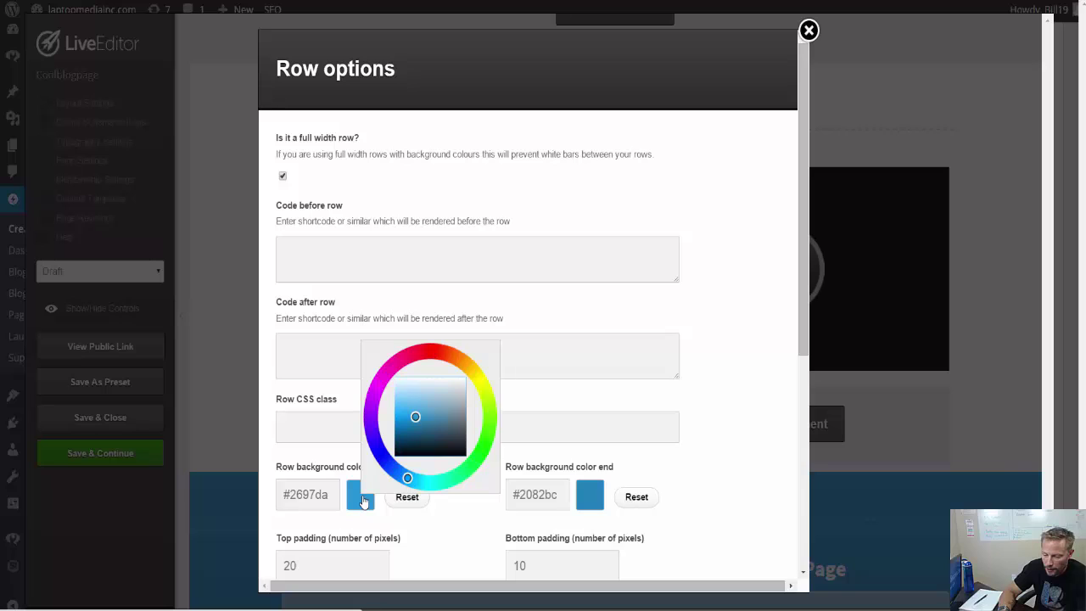
pyautogui.moveTo(417, 416); pyautogui.dragTo(421, 455)
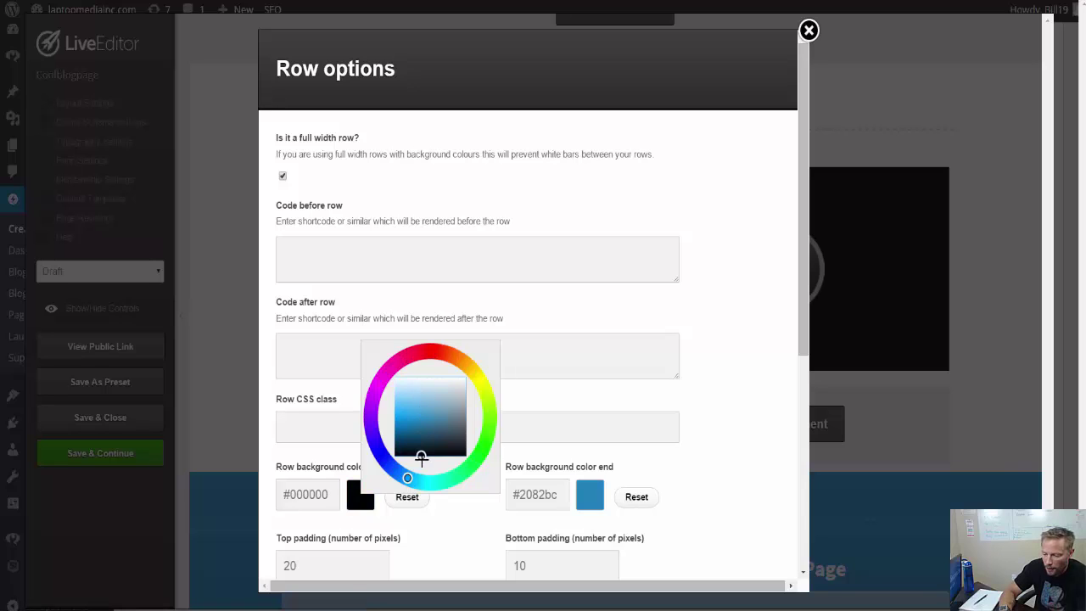
pyautogui.click(590, 500)
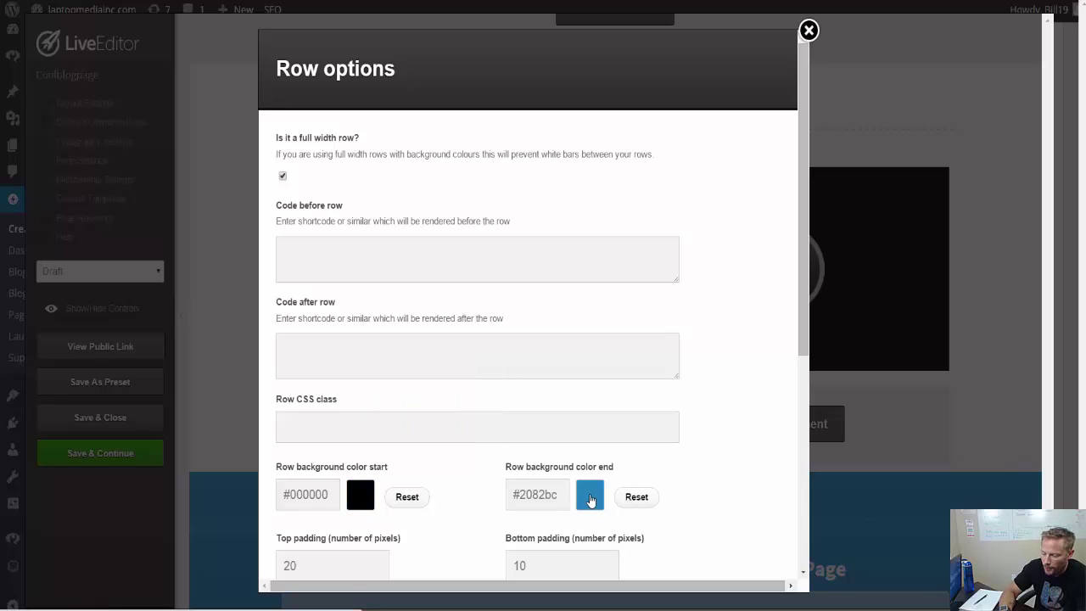
pyautogui.click(591, 500)
pyautogui.moveTo(645, 422)
pyautogui.mouseDown()
pyautogui.moveTo(651, 373)
pyautogui.moveTo(699, 349)
pyautogui.mouseUp()
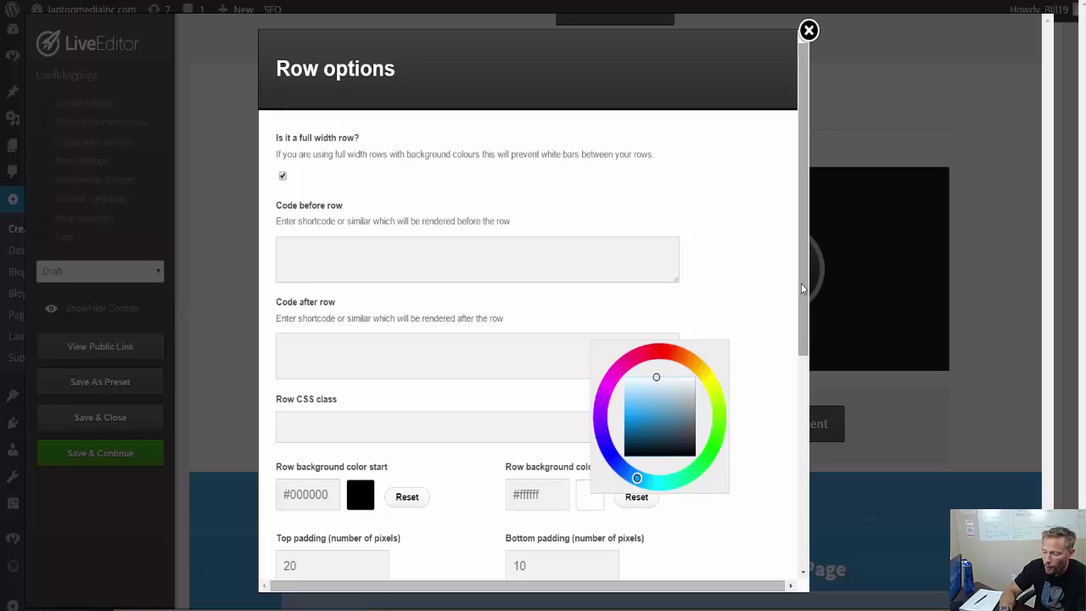
pyautogui.moveTo(800, 291); pyautogui.dragTo(802, 545)
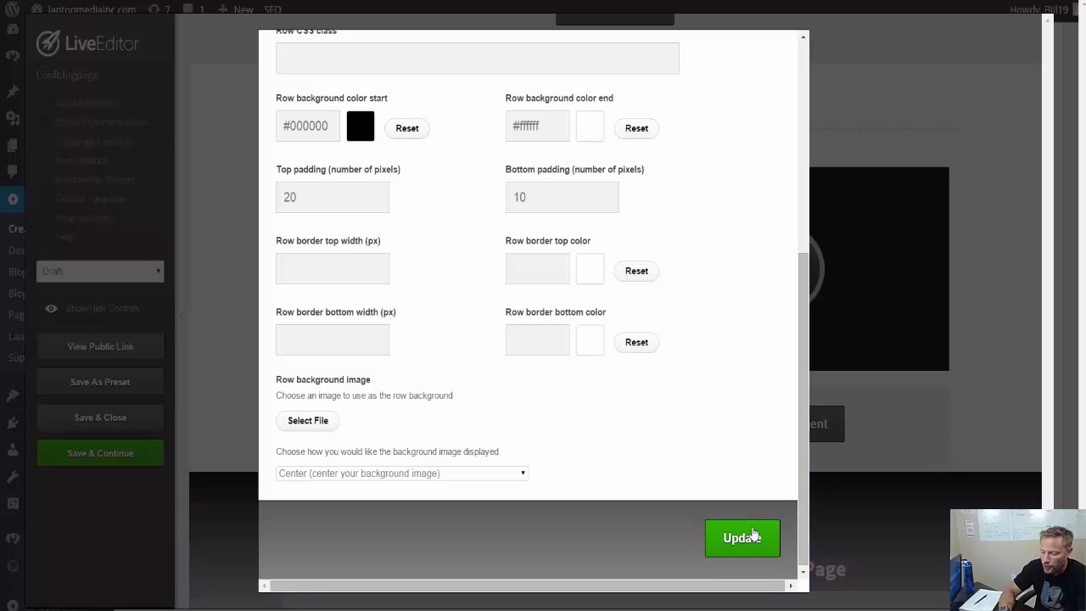
pyautogui.click(754, 534)
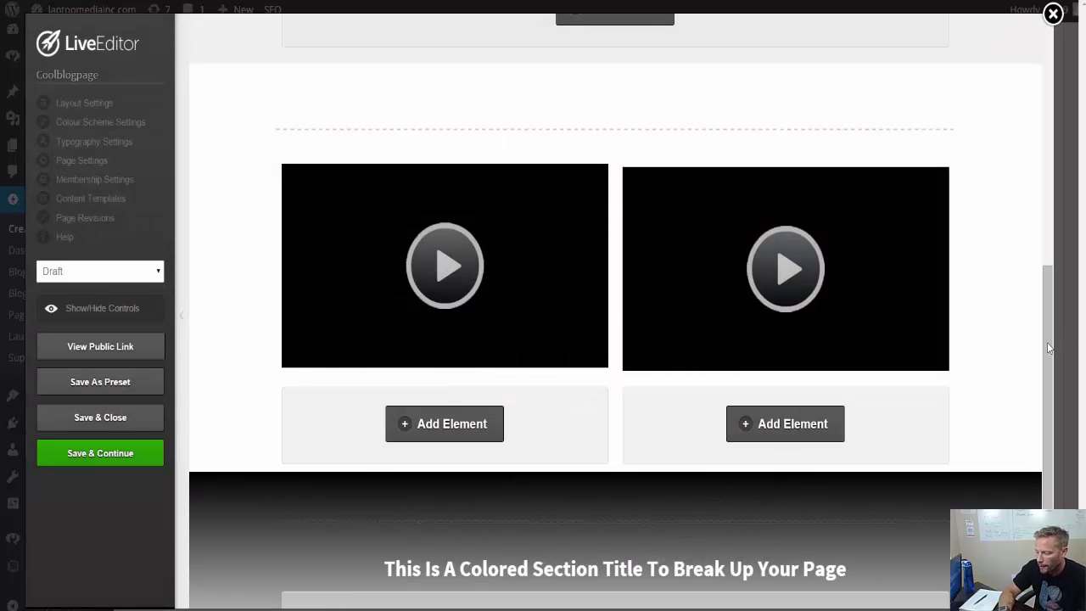
pyautogui.moveTo(1047, 342); pyautogui.dragTo(1050, 422)
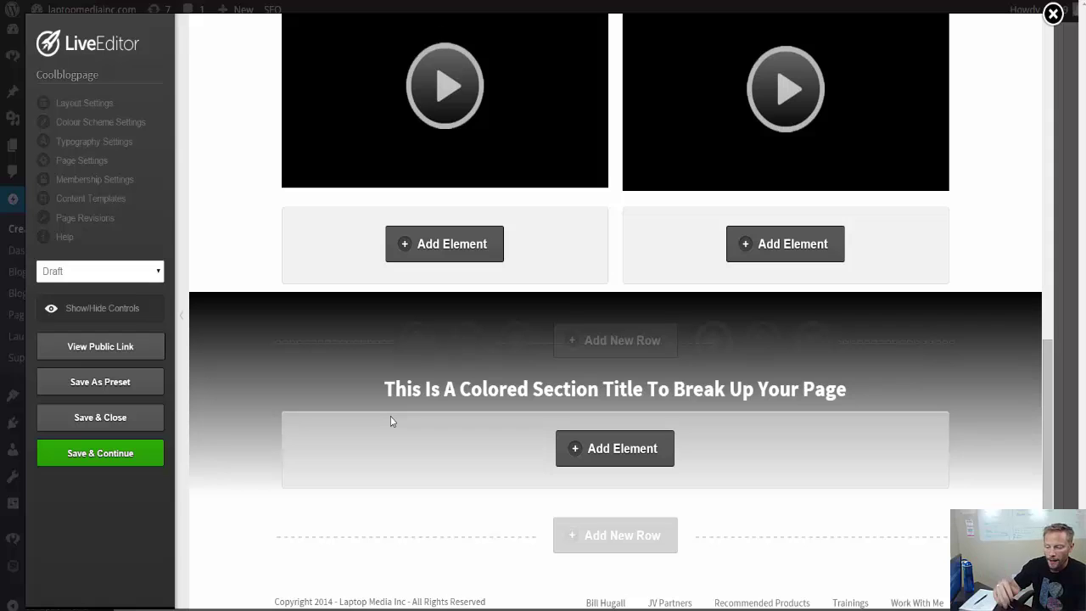
# Show the page's draft and publish status options, and close the LiveEditor without saving the page.
pyautogui.click(157, 272)
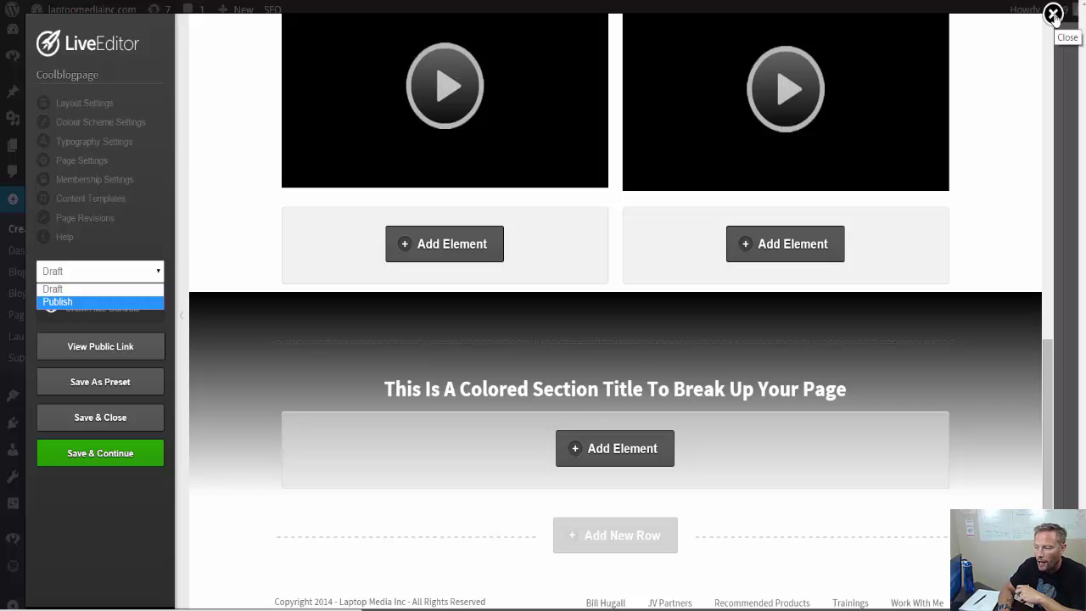
pyautogui.click(1053, 14)
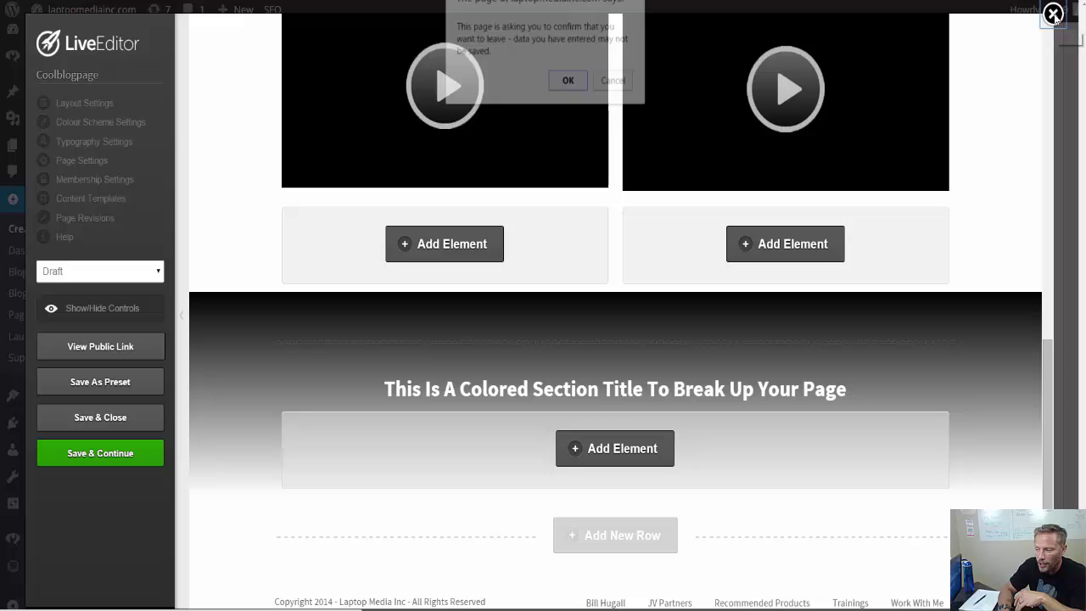
pyautogui.click(568, 83)
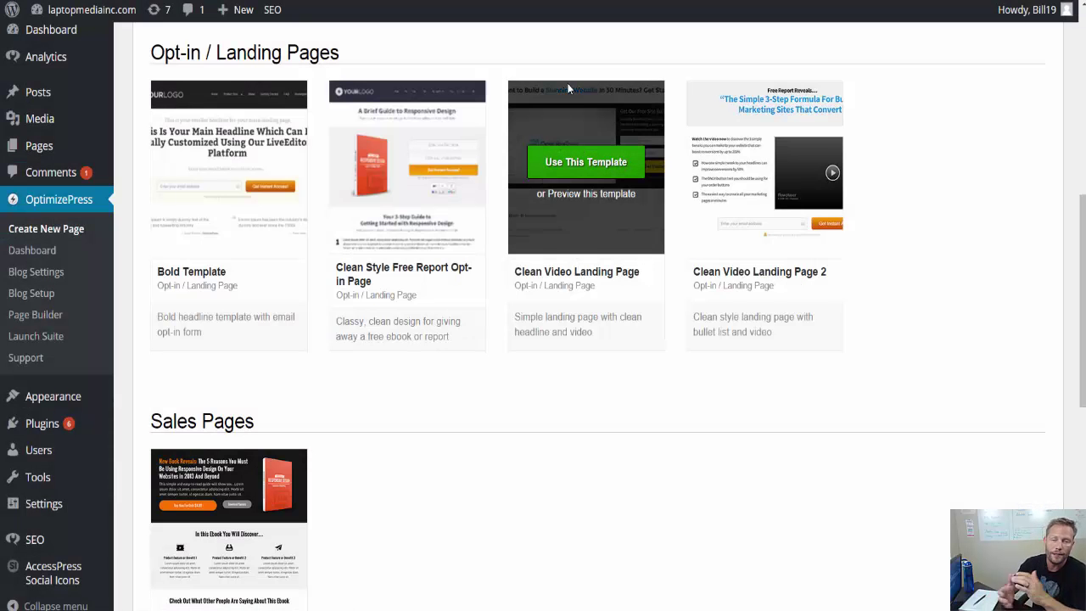